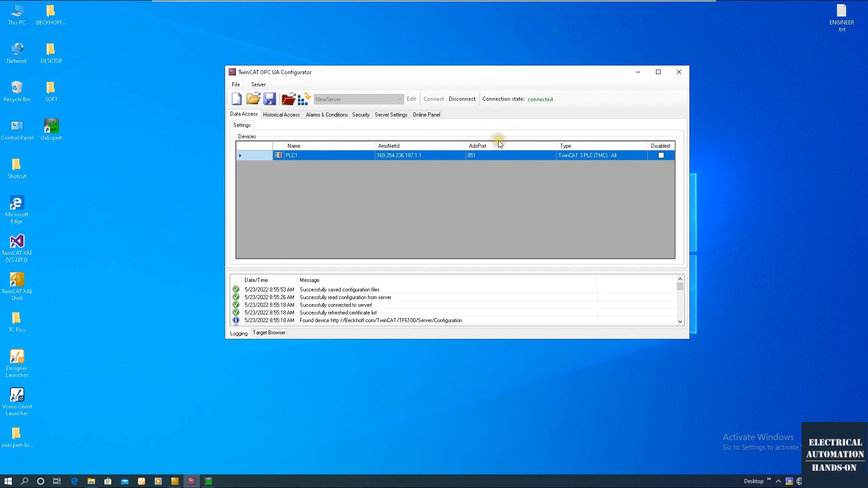
- Close the TwinCAT OPC UA Configurator now that the PLC1 device shows as connected
{"action": "left_click", "coordinate": [677, 73]}
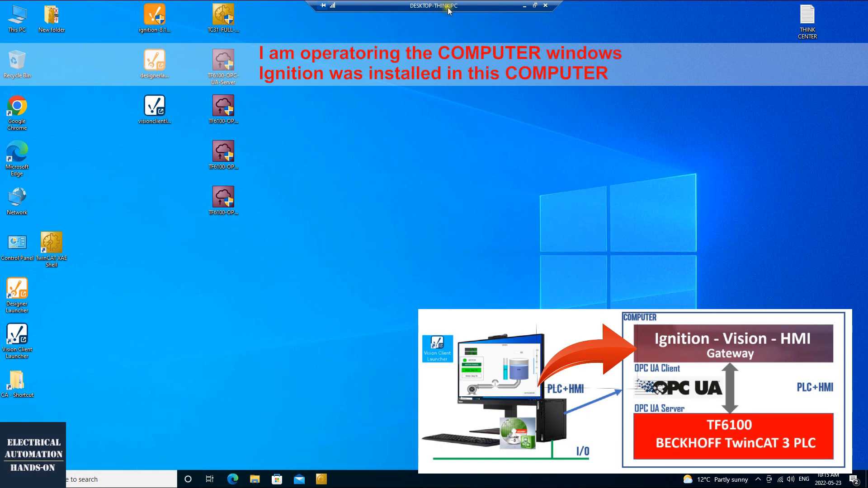
- Launch Chrome and open the Ignition Gateway web page from its bookmark
{"action": "left_click", "coordinate": [807, 19]}
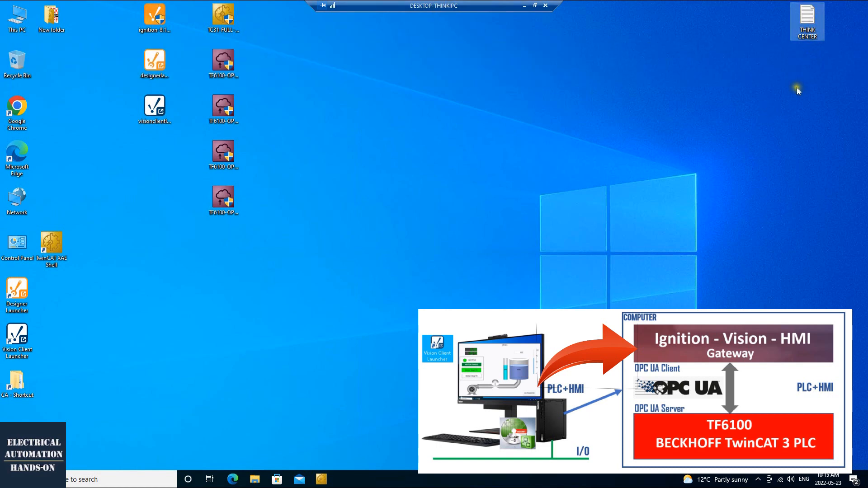
{"action": "left_click", "coordinate": [492, 141]}
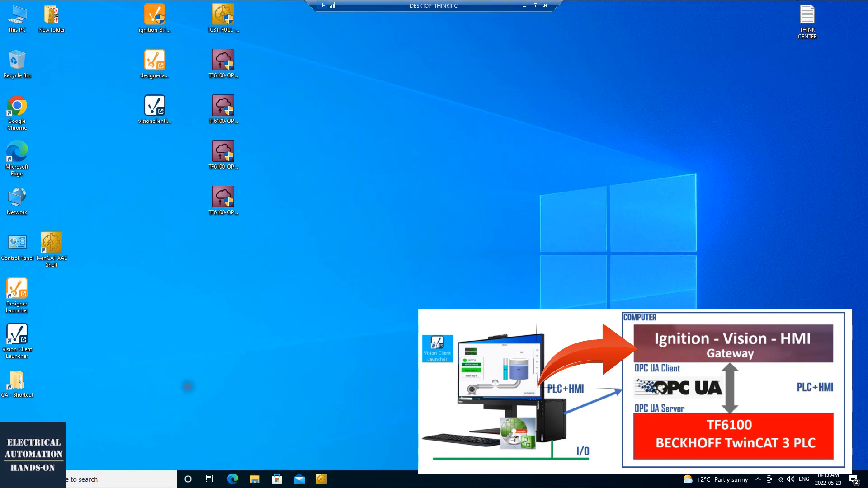
{"action": "left_click", "coordinate": [22, 120]}
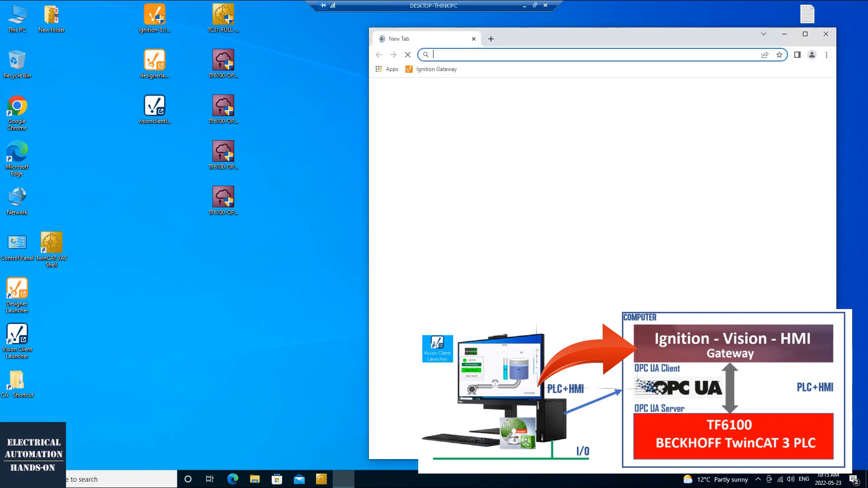
{"action": "left_click", "coordinate": [439, 70]}
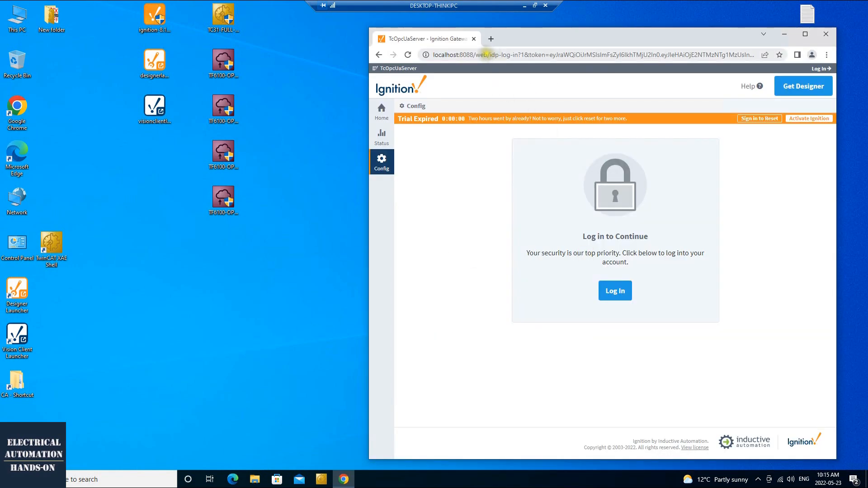
{"action": "left_click_drag", "start_coordinate": [557, 36], "coordinate": [447, 28]}
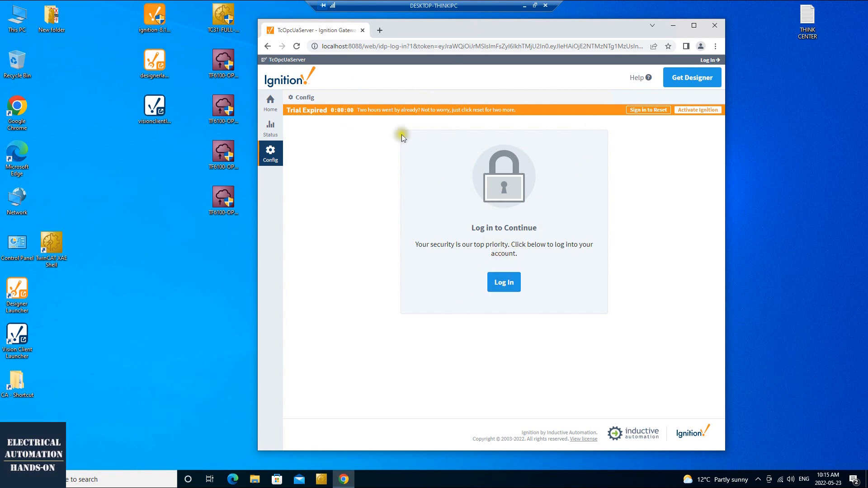
- Go to the gateway's Config section and sign in with the admin username and password
{"action": "left_click", "coordinate": [330, 47]}
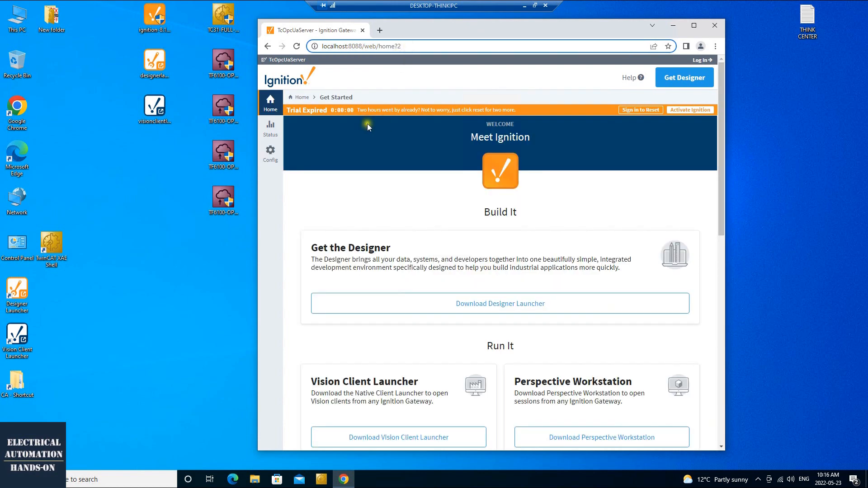
{"action": "left_click", "coordinate": [271, 156]}
{"action": "left_click", "coordinate": [504, 282]}
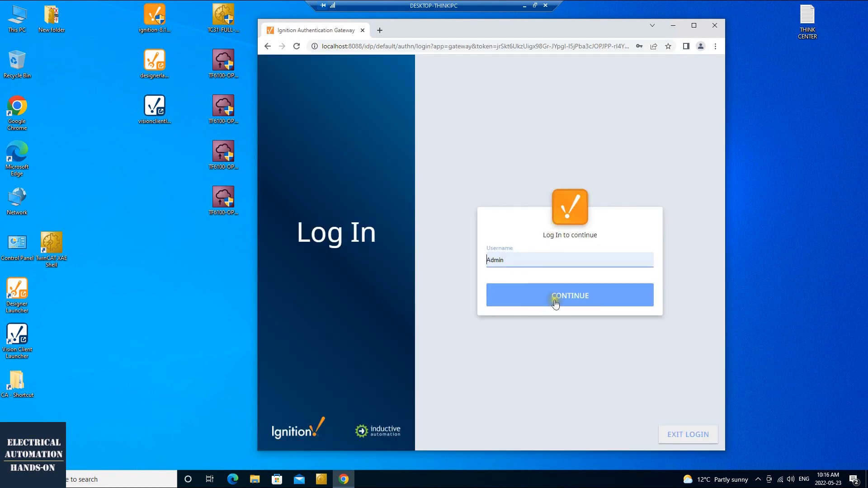
{"action": "left_click", "coordinate": [554, 300]}
{"action": "left_click", "coordinate": [567, 312]}
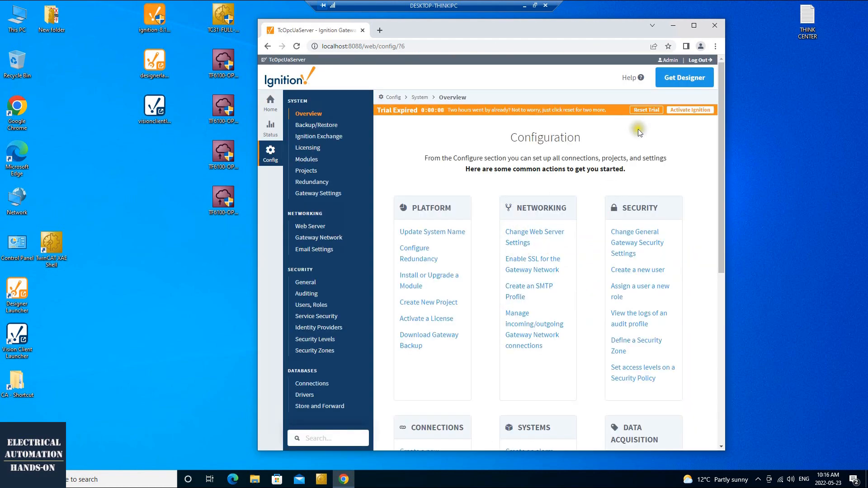
- Reset the expired Ignition trial so the gateway runs in Trial Mode again
{"action": "left_click", "coordinate": [647, 111]}
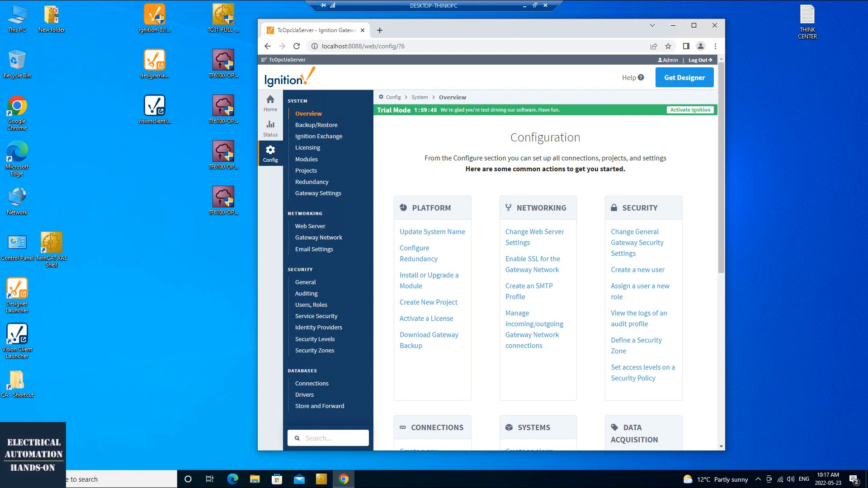
{"action": "scroll", "coordinate": [366, 244], "scroll_direction": "down", "scroll_amount": 1}
{"action": "scroll", "coordinate": [366, 244], "scroll_direction": "up", "scroll_amount": 1}
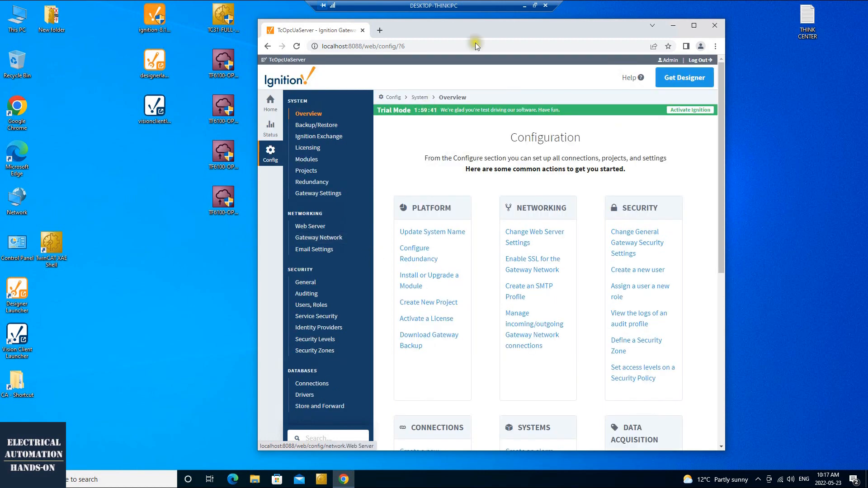
{"action": "left_click_drag", "start_coordinate": [479, 33], "coordinate": [464, 32]}
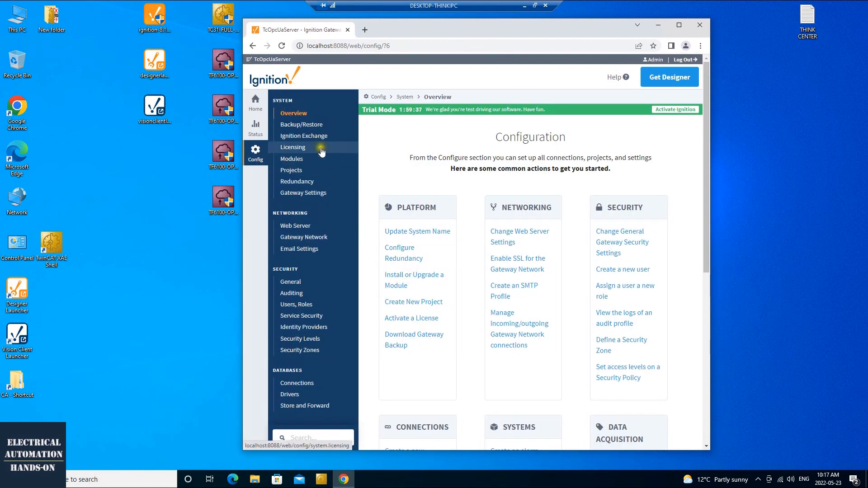
- Check the TcOpcUaServer system name in Gateway Settings, then show the OPC Connections list
{"action": "left_click", "coordinate": [323, 194]}
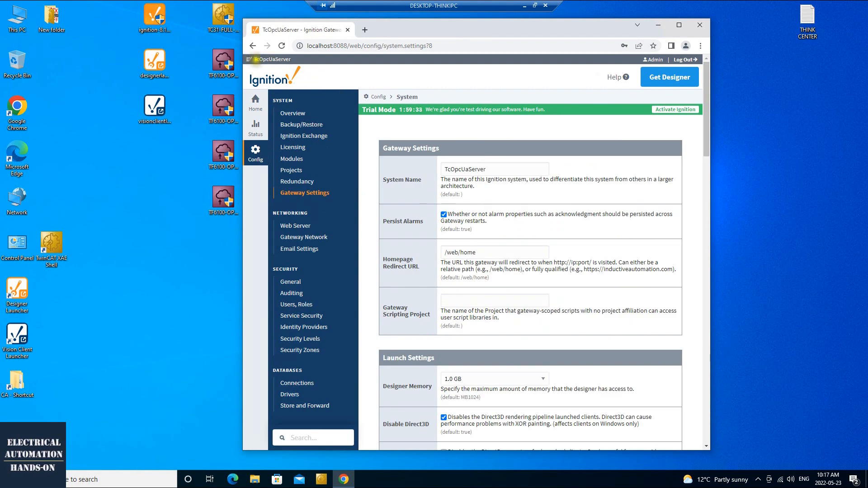
{"action": "double_click", "coordinate": [494, 169]}
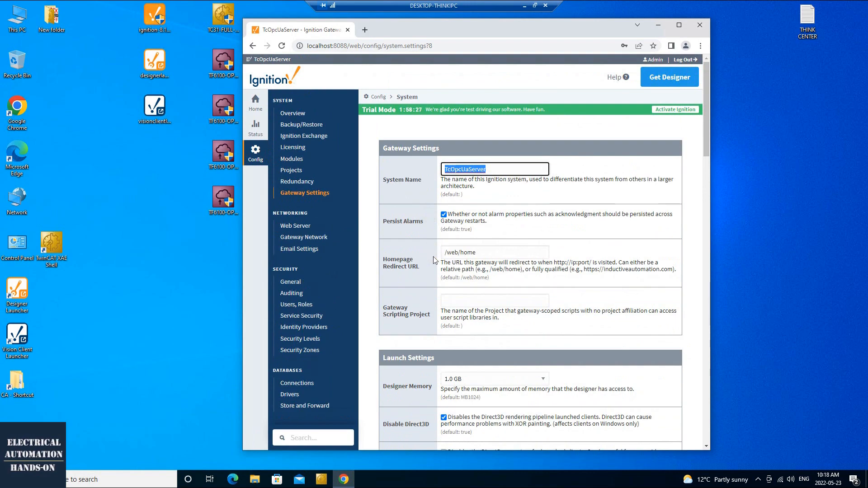
{"action": "scroll", "coordinate": [375, 276], "scroll_direction": "down", "scroll_amount": 7}
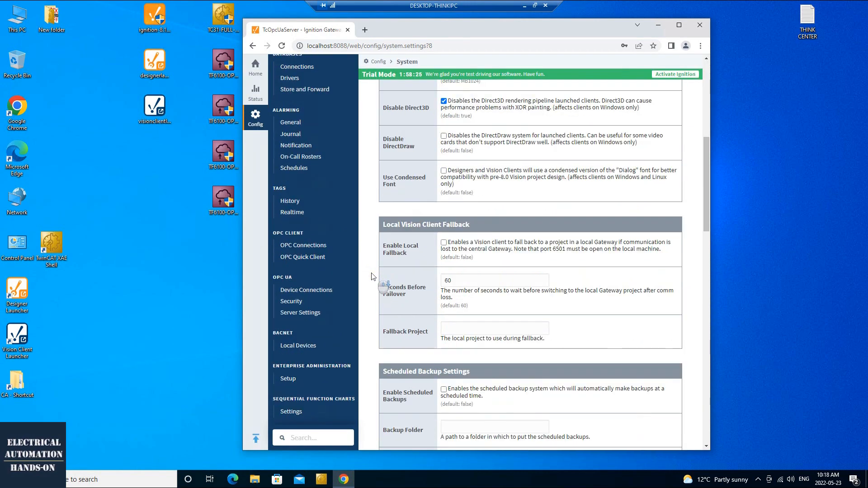
{"action": "left_click", "coordinate": [297, 246]}
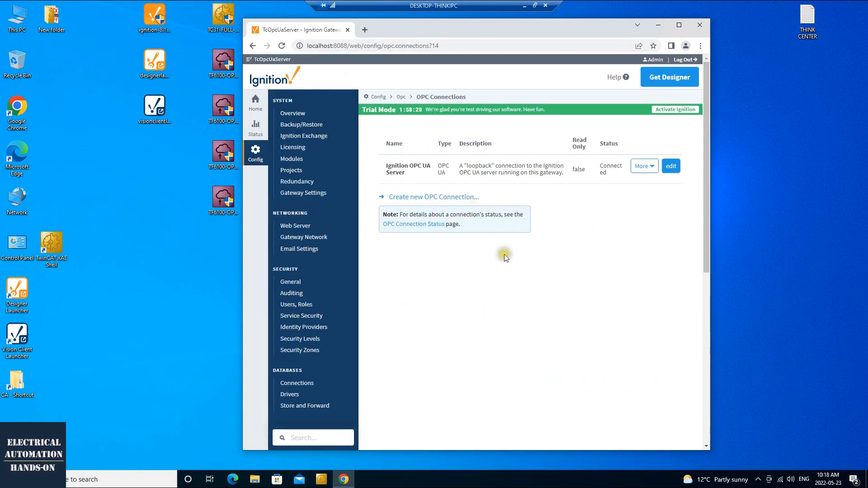
{"action": "left_click", "coordinate": [505, 284]}
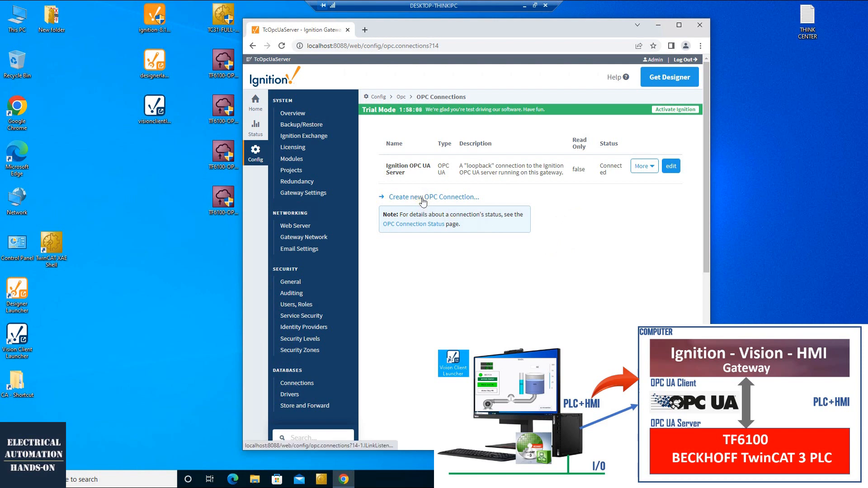
{"action": "scroll", "coordinate": [338, 278], "scroll_direction": "down", "scroll_amount": 6}
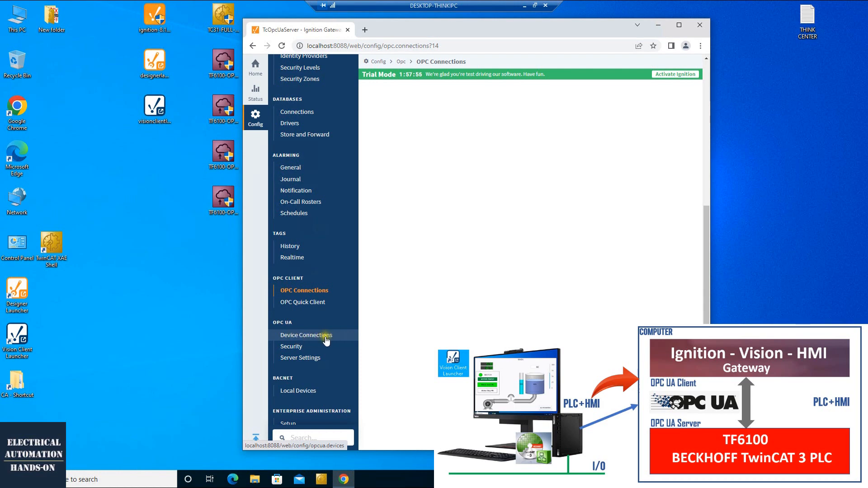
{"action": "left_click", "coordinate": [325, 253]}
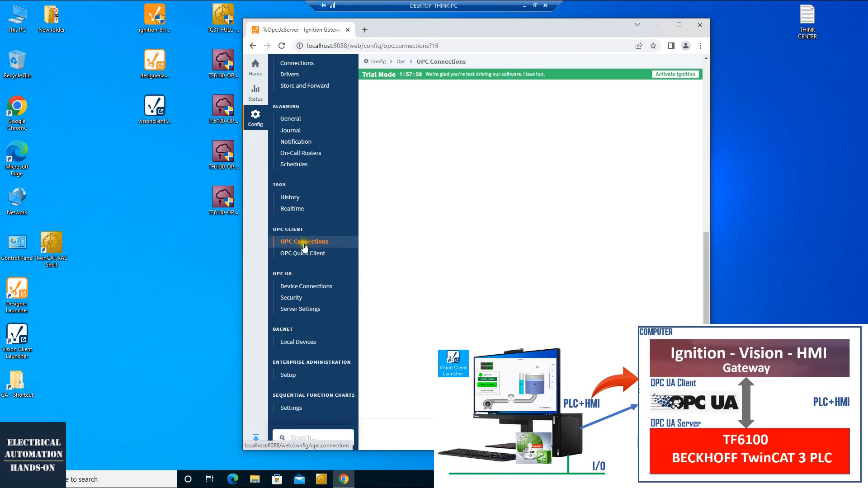
{"action": "left_click", "coordinate": [302, 243]}
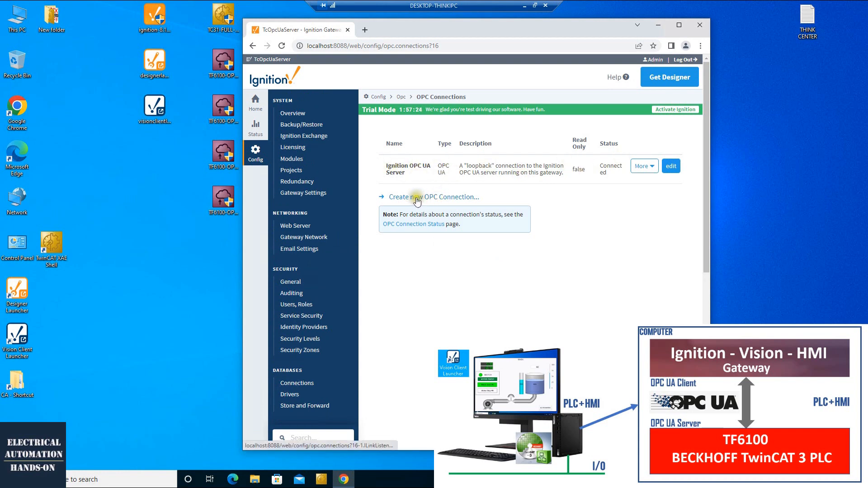
- Start a new OPC connection of type OPC UA
{"action": "left_click", "coordinate": [433, 201]}
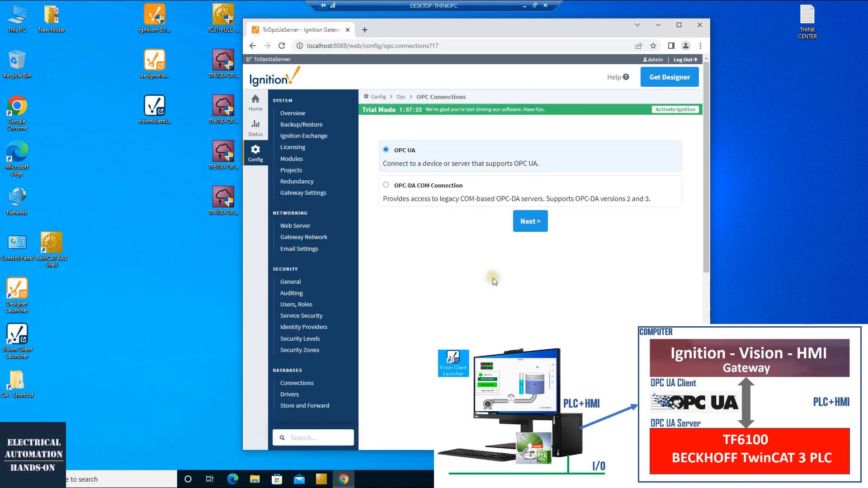
{"action": "left_click_drag", "start_coordinate": [392, 150], "coordinate": [415, 155]}
{"action": "left_click", "coordinate": [533, 226]}
- Enter endpoint URL opc.tcp://192.168.1.130:4840 and discover the servers there
{"action": "left_click", "coordinate": [417, 195]}
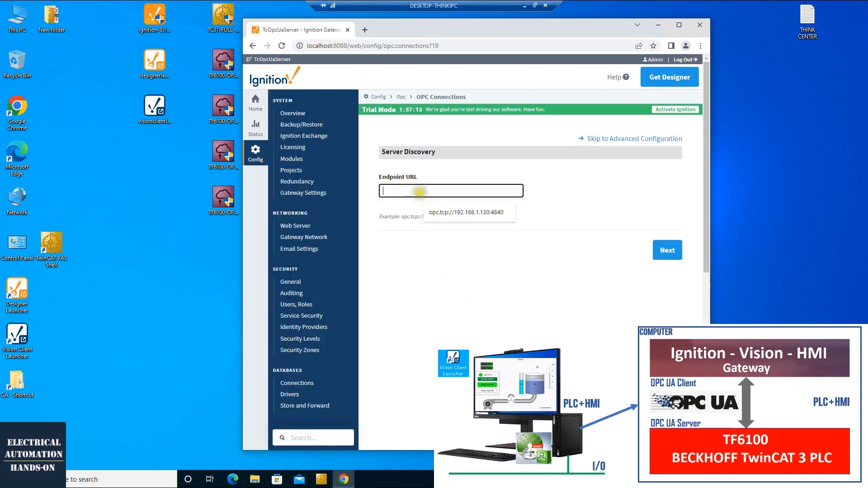
{"action": "left_click", "coordinate": [452, 212]}
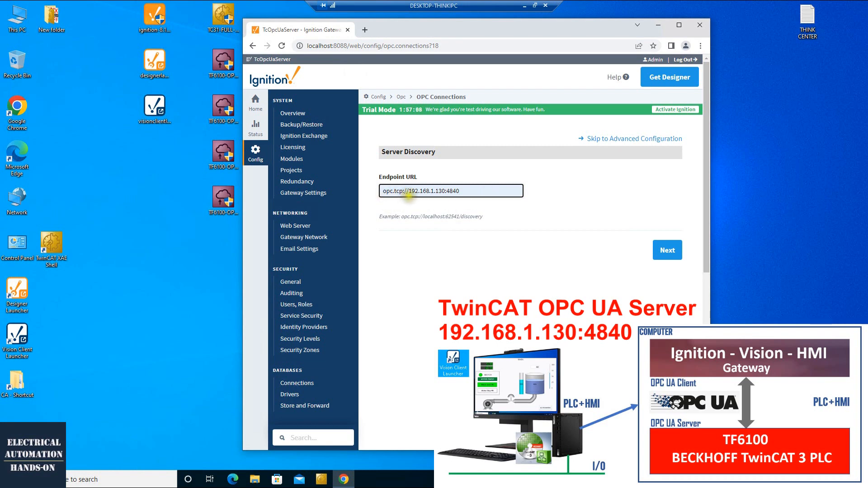
{"action": "left_click_drag", "start_coordinate": [406, 191], "coordinate": [445, 191]}
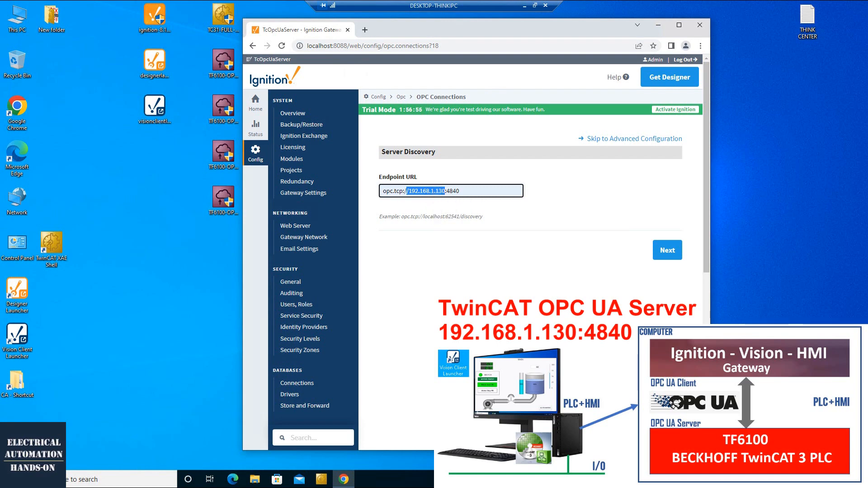
{"action": "left_click_drag", "start_coordinate": [444, 190], "coordinate": [460, 191]}
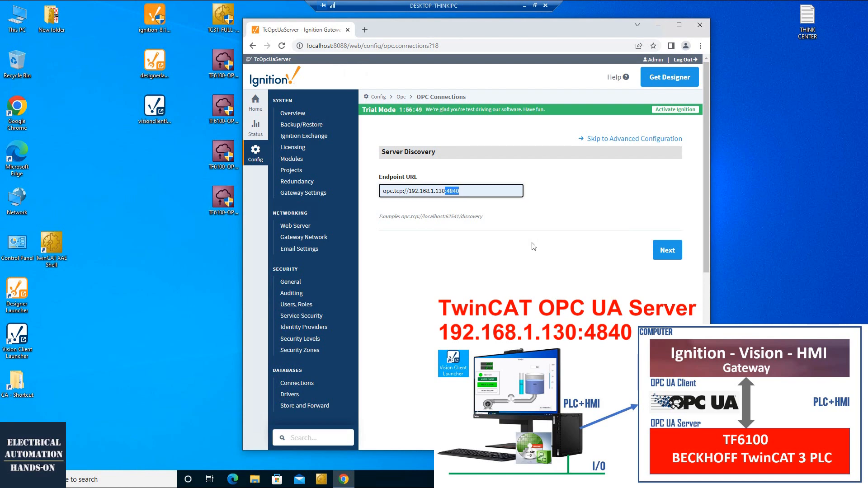
{"action": "left_click", "coordinate": [668, 251]}
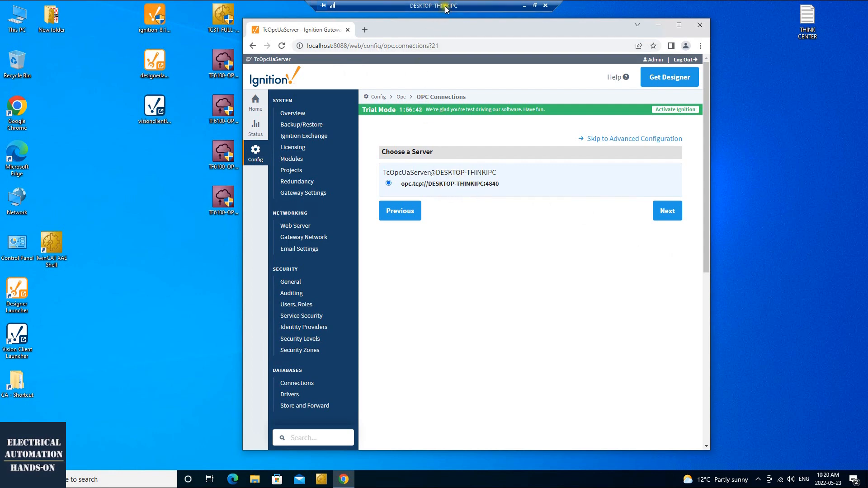
- Pick TcOpcUaServer, choose the Basic256Sha256 SignAndEncrypt endpoint, and trust its certificate
{"action": "left_click", "coordinate": [673, 214]}
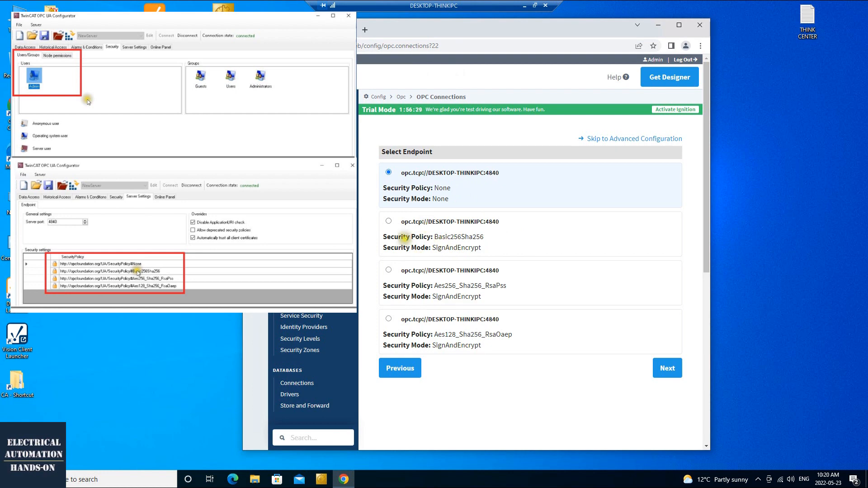
{"action": "left_click_drag", "start_coordinate": [435, 237], "coordinate": [457, 237]}
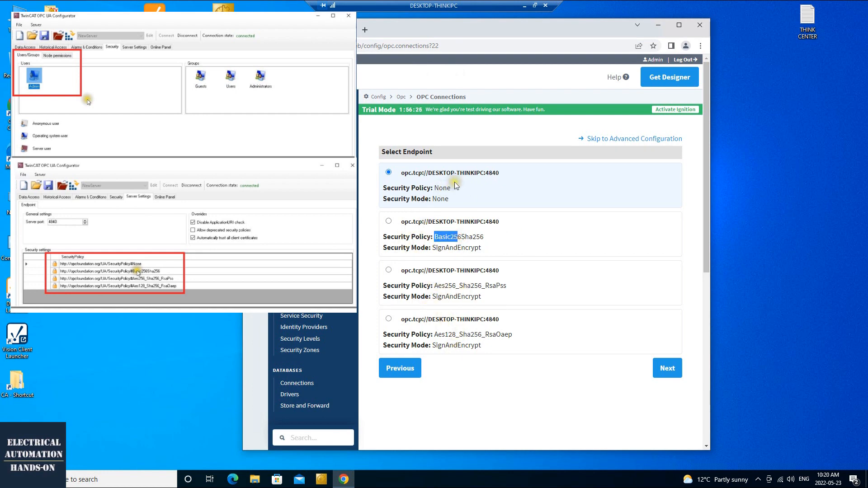
{"action": "left_click", "coordinate": [456, 238]}
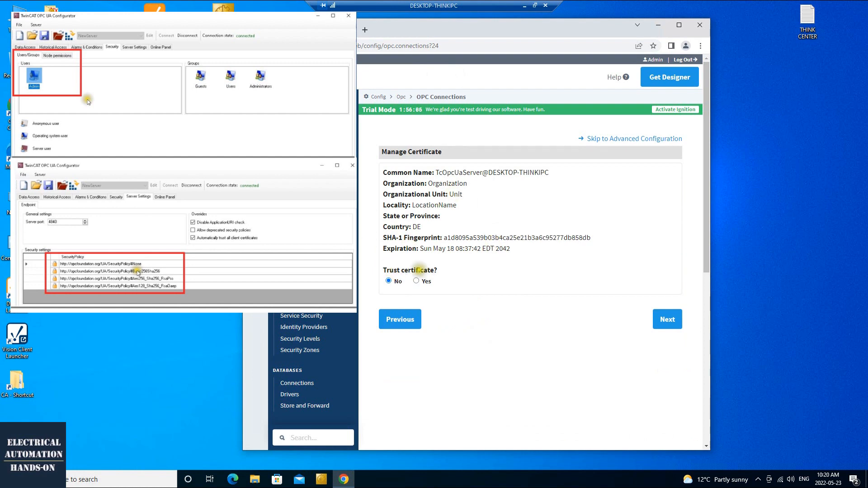
{"action": "left_click", "coordinate": [416, 280]}
{"action": "left_click", "coordinate": [667, 321]}
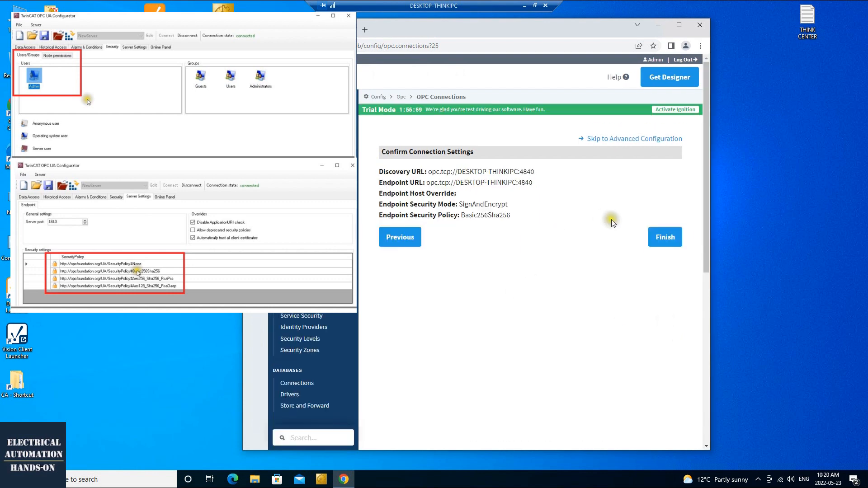
- Enter the server username, then type the account password and repeat it in the confirmation field
{"action": "left_click", "coordinate": [667, 236]}
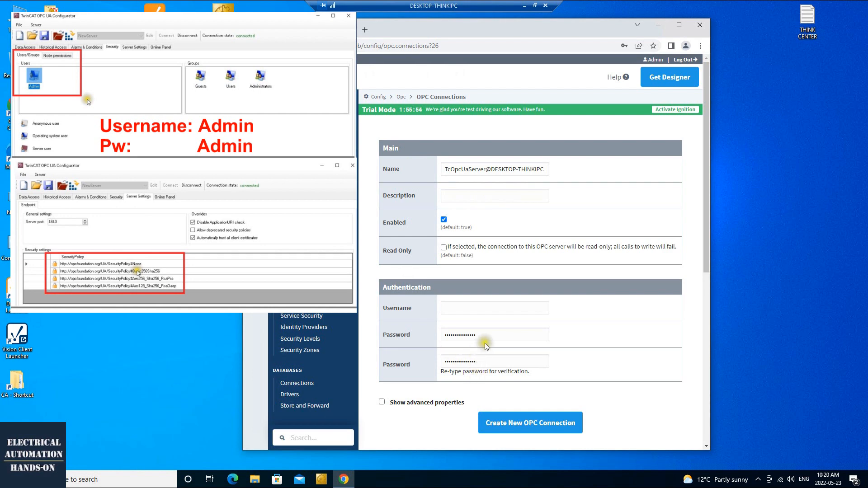
{"action": "left_click", "coordinate": [472, 307]}
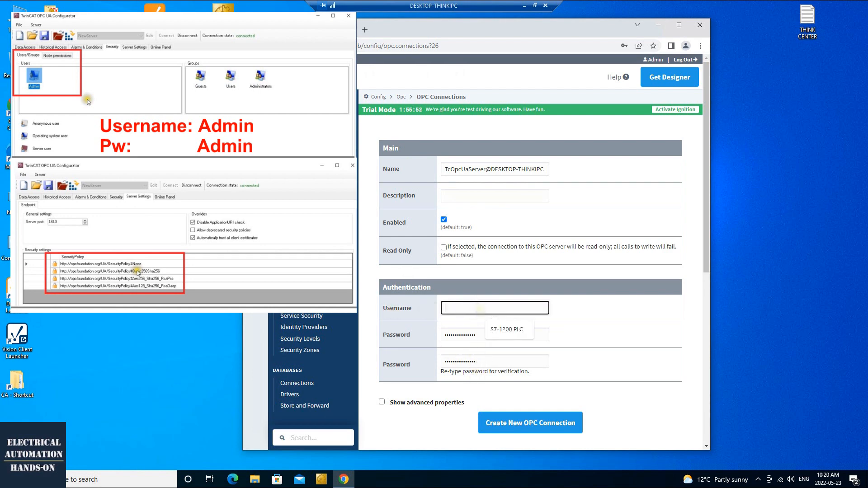
{"action": "type", "text": "Admin"}
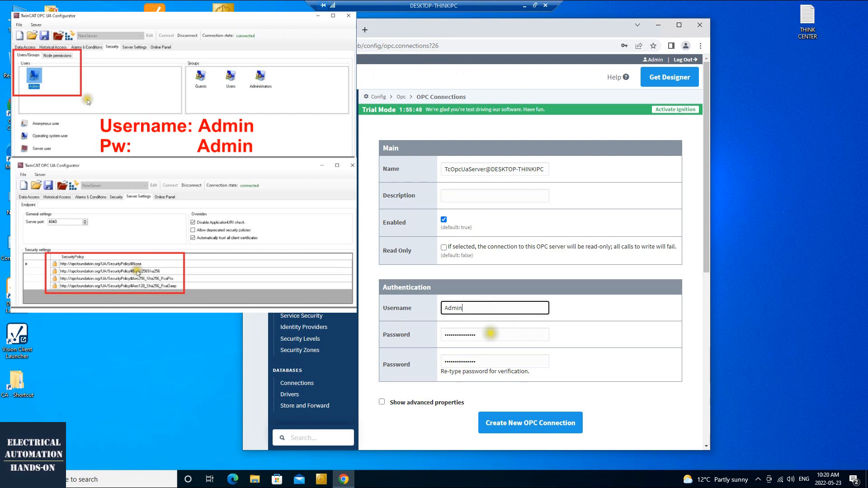
{"action": "key", "text": "Tab"}
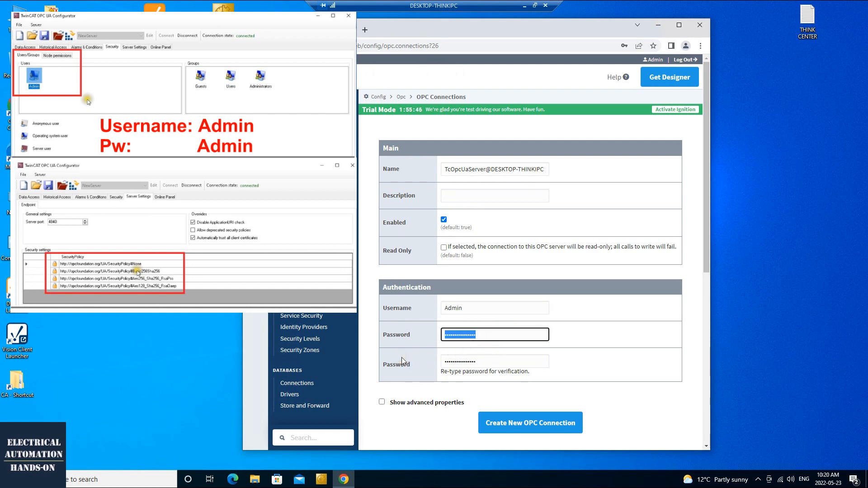
{"action": "type", "text": "Admin"}
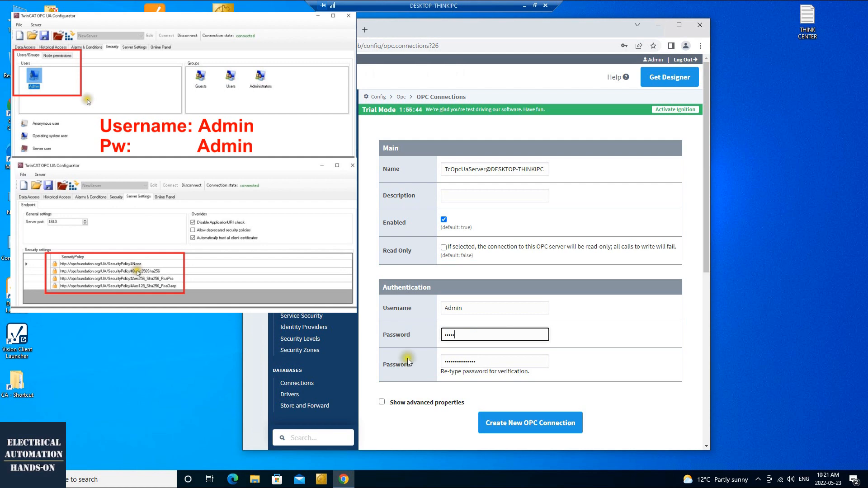
{"action": "key", "text": "Tab"}
{"action": "type", "text": "Admin"}
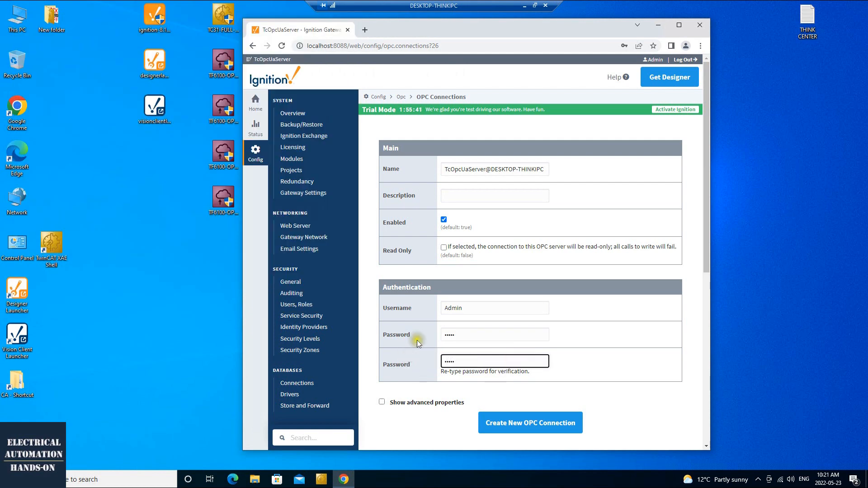
{"action": "key", "text": "super"}
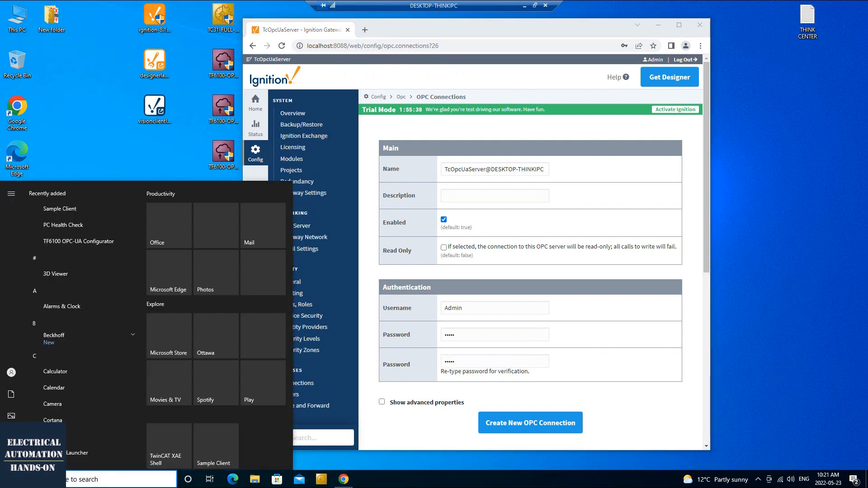
- Review the local Windows account's Your info page in Settings, then minimize Settings
{"action": "left_click", "coordinate": [11, 373]}
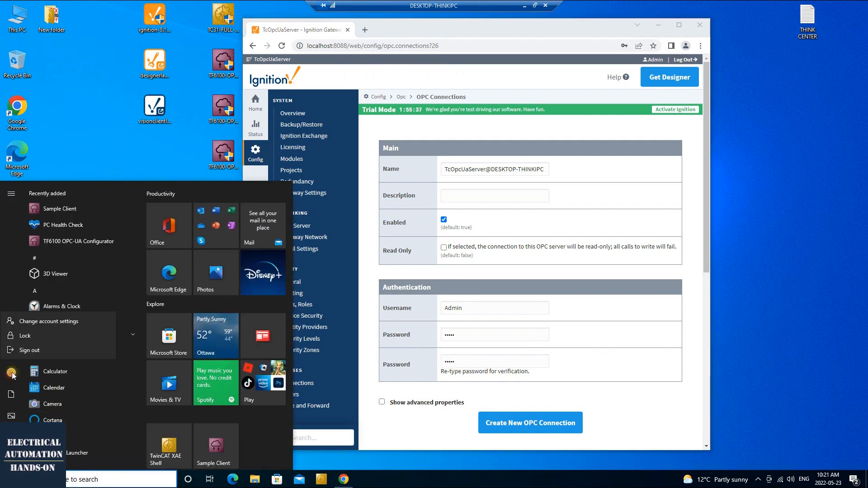
{"action": "left_click", "coordinate": [65, 322]}
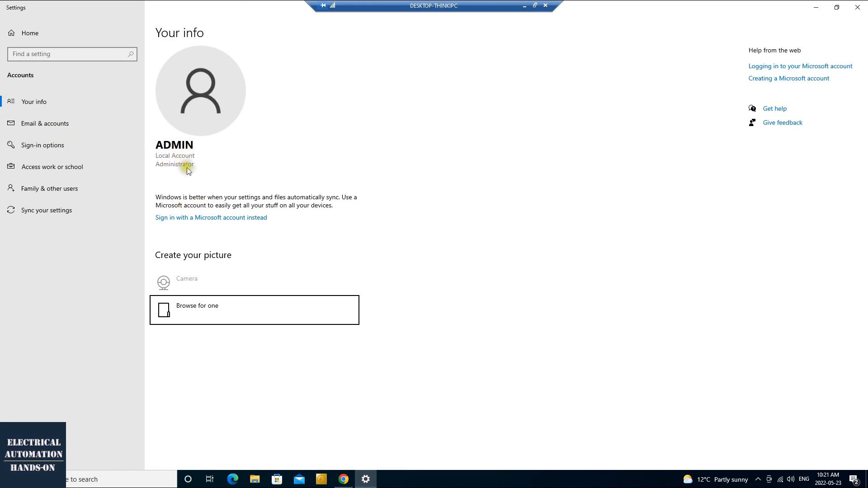
{"action": "left_click", "coordinate": [817, 7]}
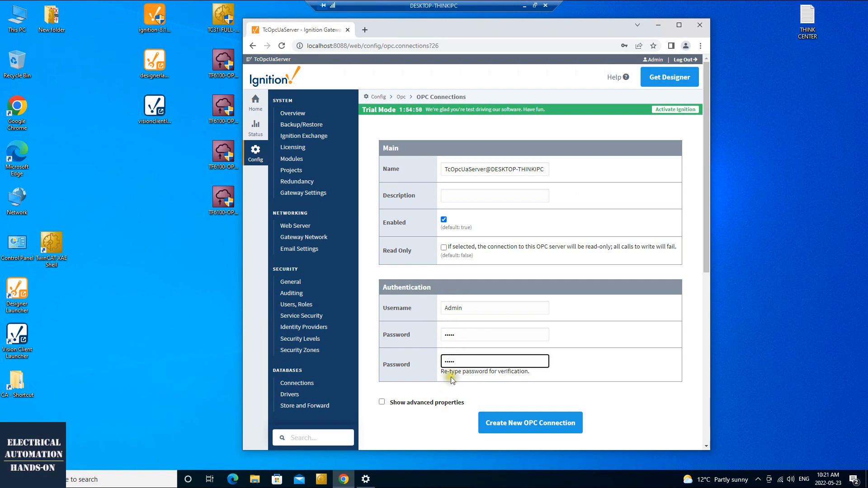
- Show and review the Advanced, Failover and Security properties, then create the TwinCAT OPC connection
{"action": "left_click", "coordinate": [382, 401]}
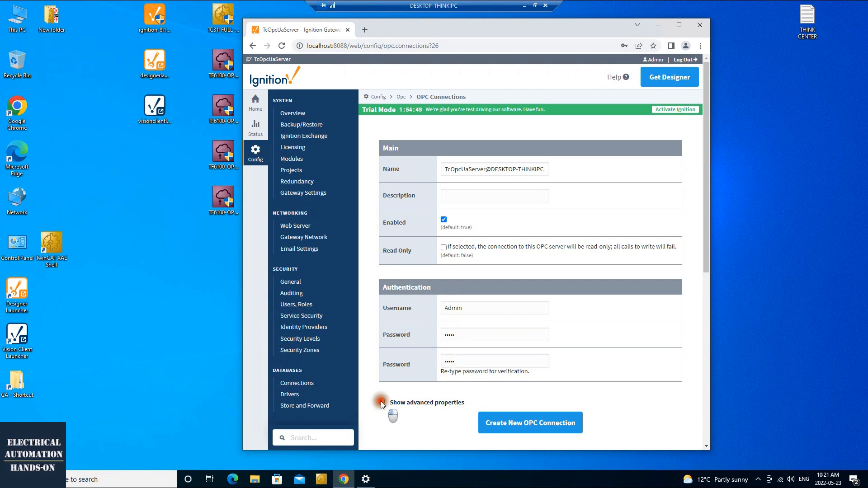
{"action": "scroll", "coordinate": [443, 413], "scroll_direction": "down", "scroll_amount": 4}
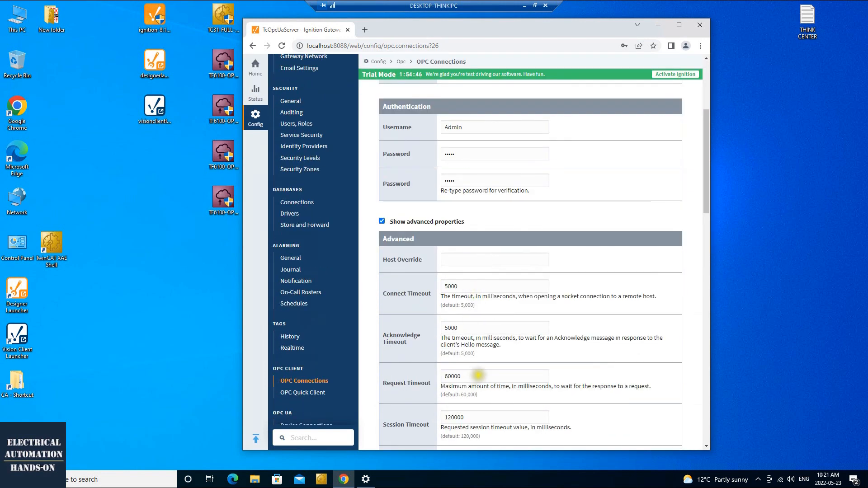
{"action": "scroll", "coordinate": [475, 316], "scroll_direction": "down", "scroll_amount": 1}
{"action": "scroll", "coordinate": [457, 217], "scroll_direction": "down", "scroll_amount": 2}
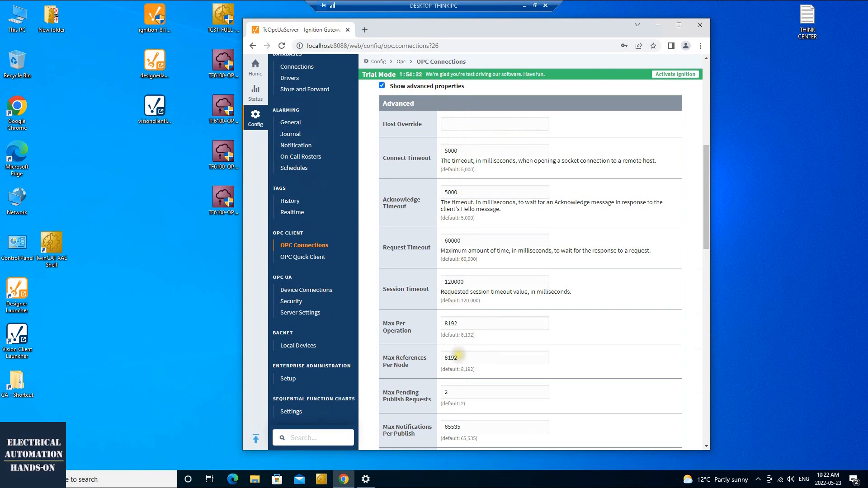
{"action": "scroll", "coordinate": [608, 364], "scroll_direction": "down", "scroll_amount": 4}
{"action": "scroll", "coordinate": [607, 370], "scroll_direction": "down", "scroll_amount": 3}
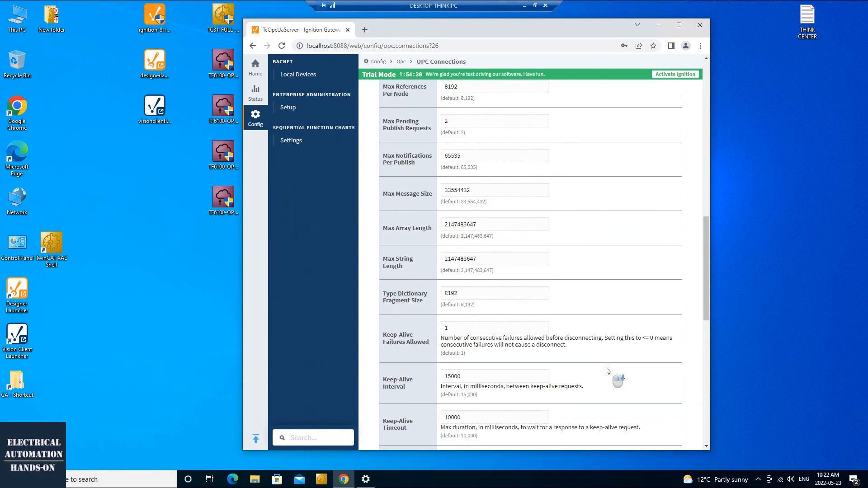
{"action": "scroll", "coordinate": [608, 371], "scroll_direction": "down", "scroll_amount": 3}
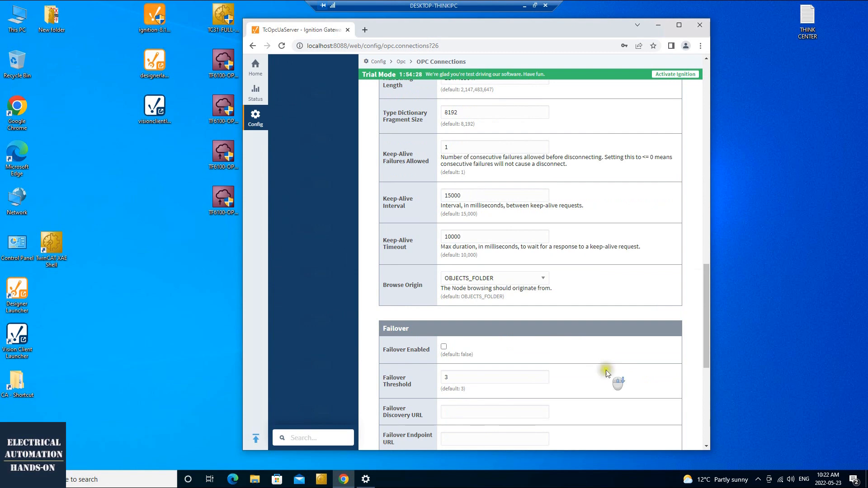
{"action": "scroll", "coordinate": [608, 373], "scroll_direction": "down", "scroll_amount": 6}
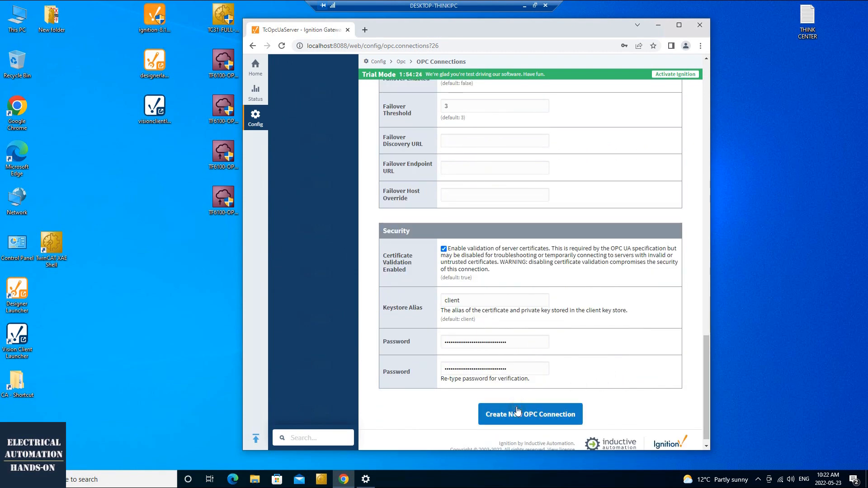
{"action": "left_click", "coordinate": [518, 420]}
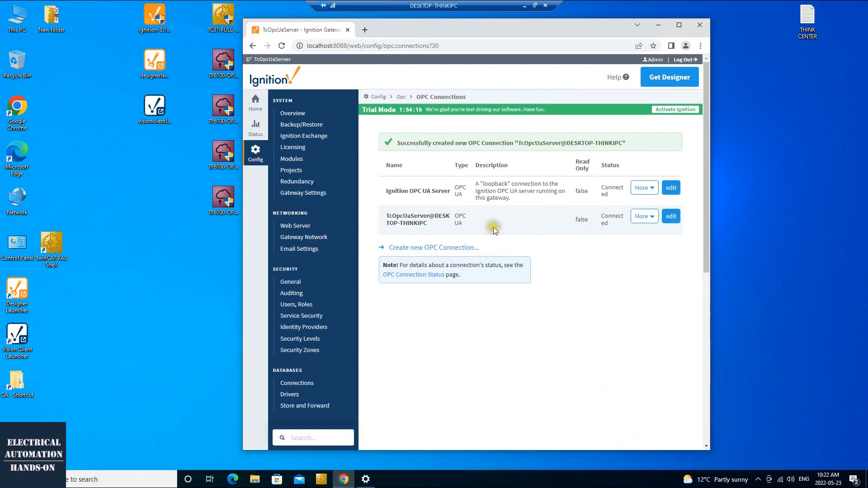
- Maximize Chrome, then edit and re-save the TcOpcUaServer@DESKTOP-THINKIPC connection unchanged
{"action": "left_click", "coordinate": [679, 25]}
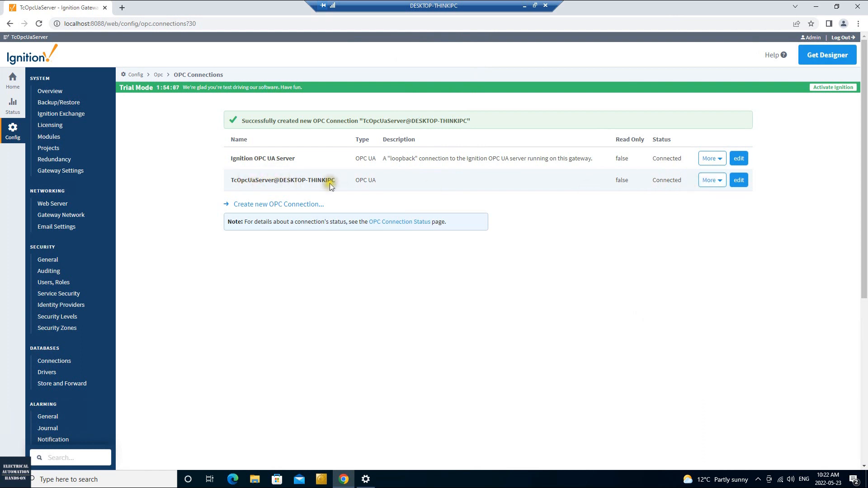
{"action": "left_click_drag", "start_coordinate": [228, 179], "coordinate": [337, 178]}
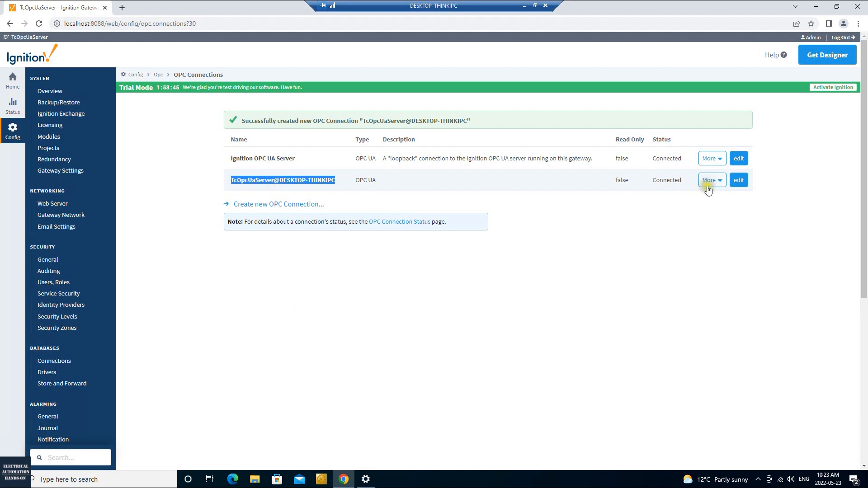
{"action": "left_click", "coordinate": [739, 181]}
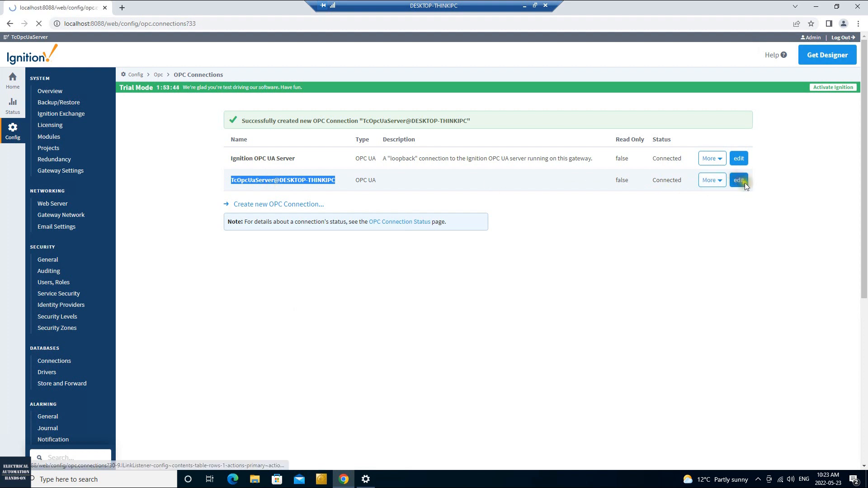
{"action": "left_click_drag", "start_coordinate": [293, 147], "coordinate": [400, 147]}
{"action": "left_click", "coordinate": [404, 174]}
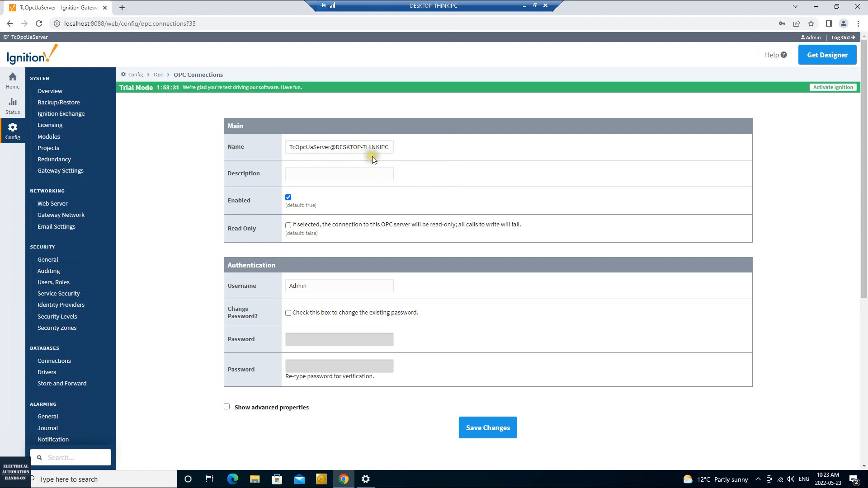
{"action": "left_click", "coordinate": [488, 433]}
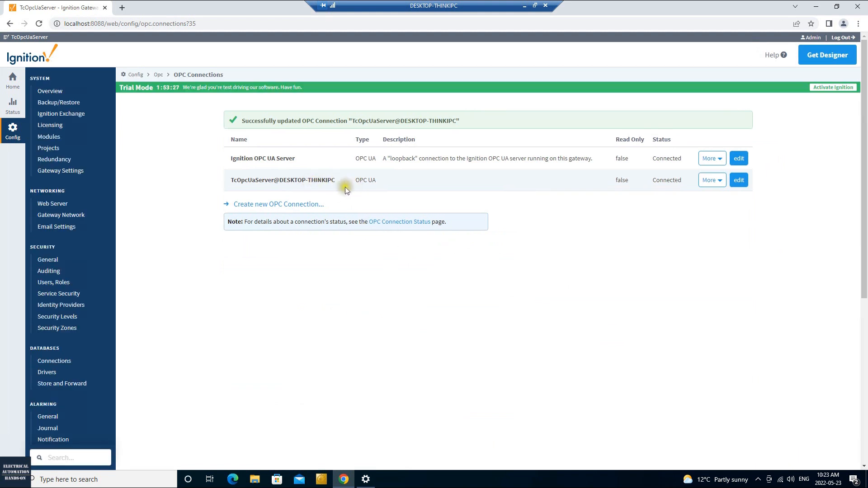
- Append Gw to the gateway System Name, making it TcOpcUaServerGw, and save
{"action": "left_click", "coordinate": [80, 170]}
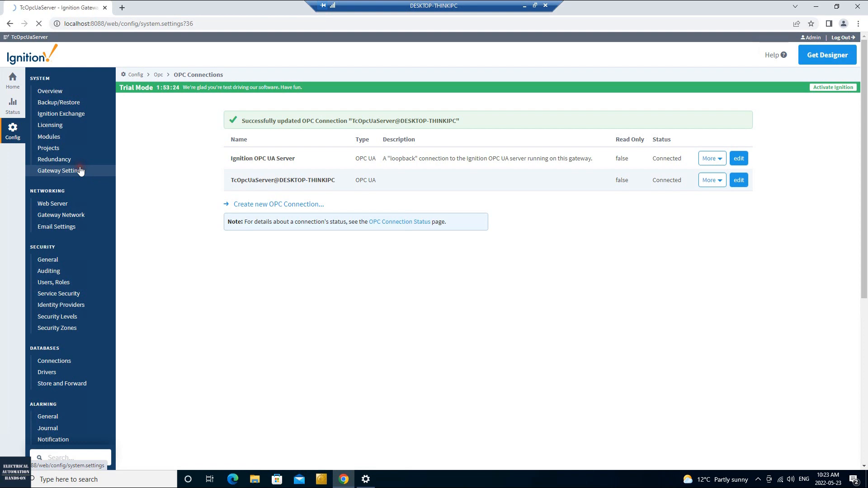
{"action": "left_click_drag", "start_coordinate": [340, 147], "coordinate": [263, 144]}
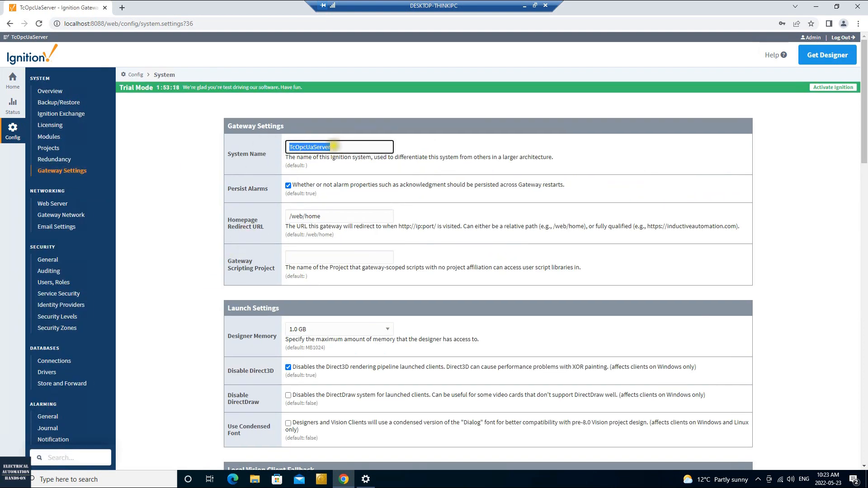
{"action": "left_click", "coordinate": [340, 145]}
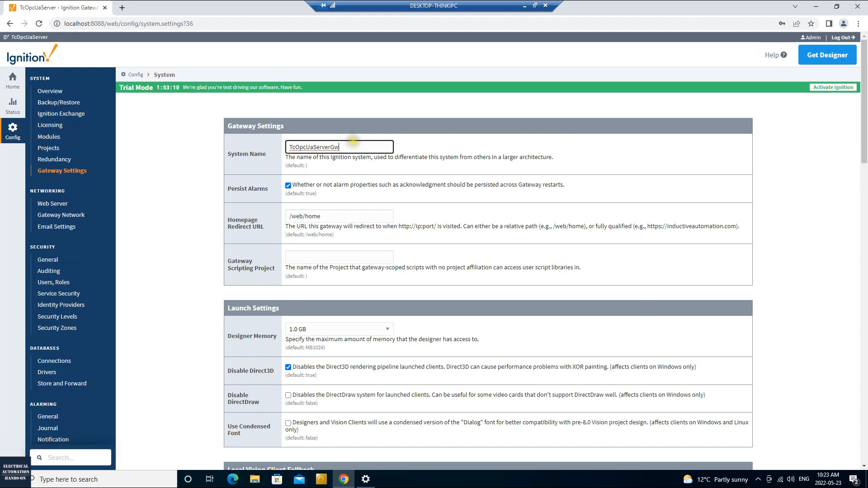
{"action": "scroll", "coordinate": [397, 248], "scroll_direction": "down", "scroll_amount": 8}
{"action": "scroll", "coordinate": [414, 357], "scroll_direction": "down", "scroll_amount": 17}
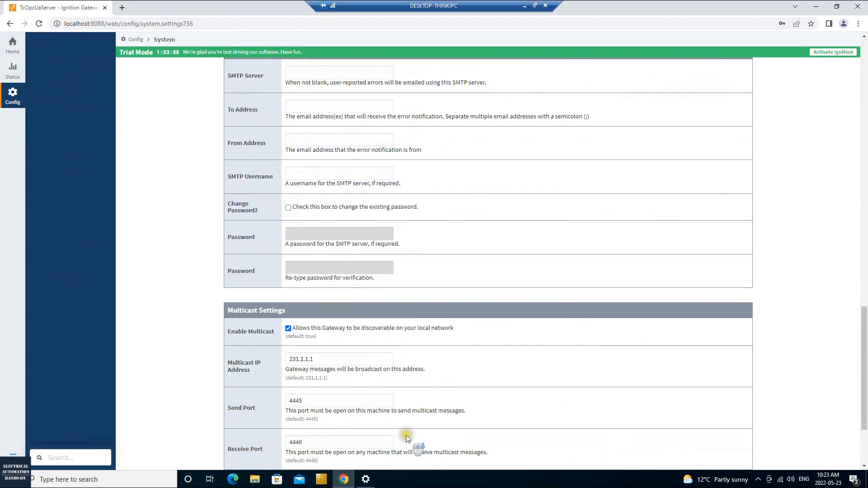
{"action": "left_click", "coordinate": [473, 421]}
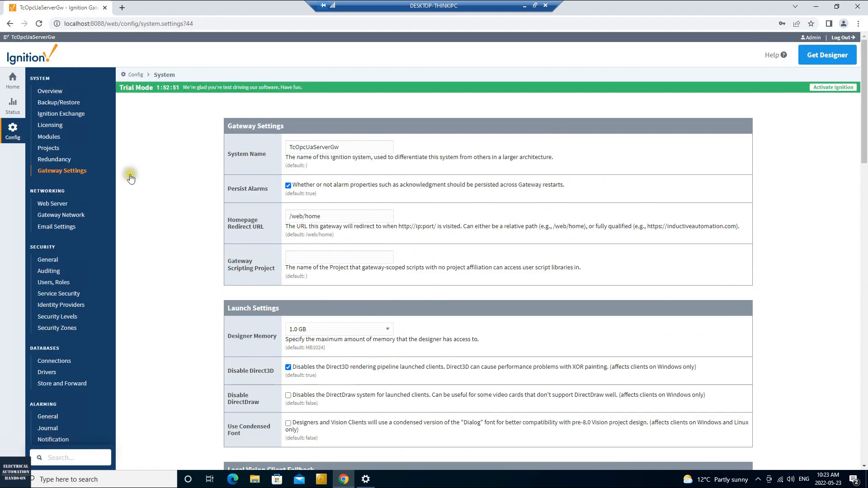
{"action": "scroll", "coordinate": [69, 268], "scroll_direction": "down", "scroll_amount": 1}
{"action": "scroll", "coordinate": [69, 268], "scroll_direction": "down", "scroll_amount": 4}
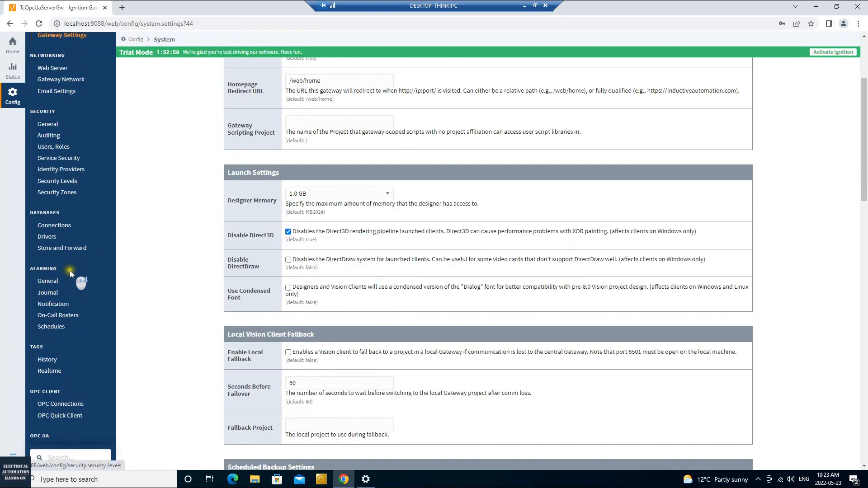
- Open OPC Quick Client to list the Ignition OPC UA and TcOpcUaServer@DESKTOP-THINKIPC servers
{"action": "left_click", "coordinate": [57, 314]}
{"action": "scroll", "coordinate": [95, 378], "scroll_direction": "down", "scroll_amount": 4}
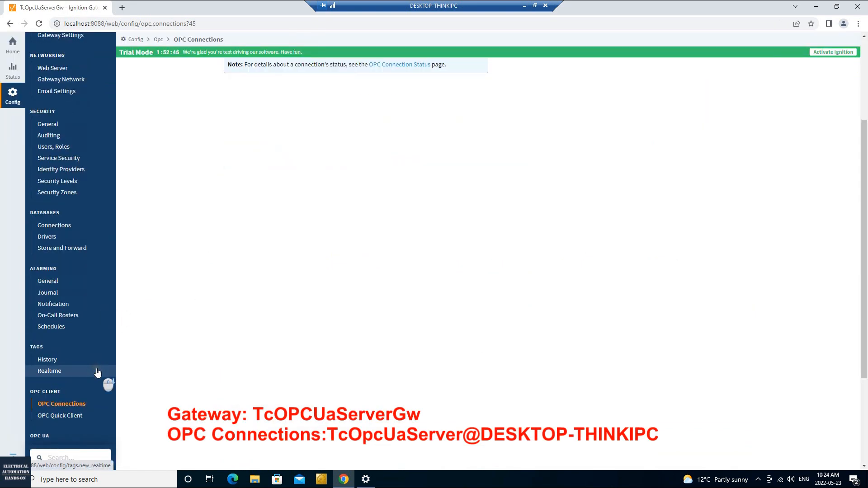
{"action": "scroll", "coordinate": [180, 338], "scroll_direction": "up", "scroll_amount": 4}
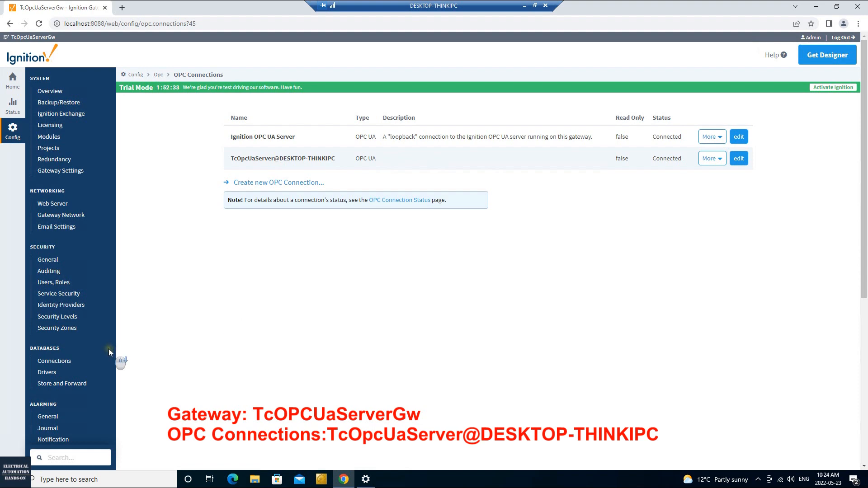
{"action": "scroll", "coordinate": [109, 349], "scroll_direction": "down", "scroll_amount": 3}
{"action": "scroll", "coordinate": [108, 348], "scroll_direction": "down", "scroll_amount": 1}
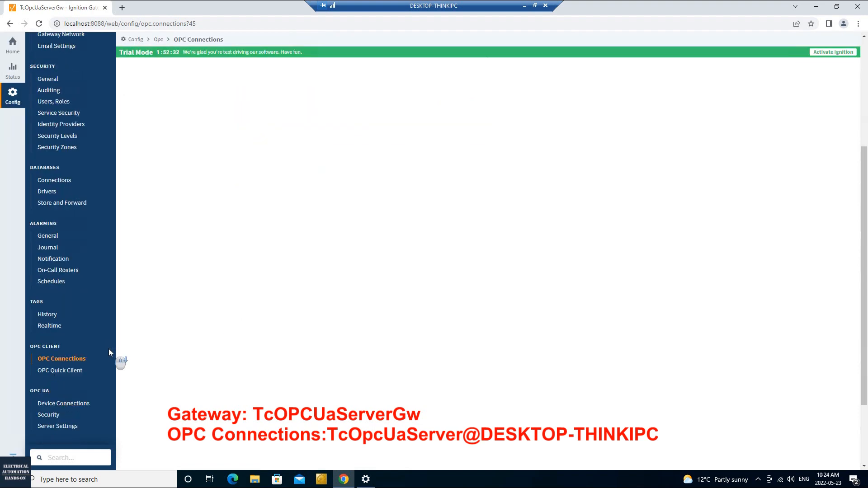
{"action": "left_click", "coordinate": [66, 373]}
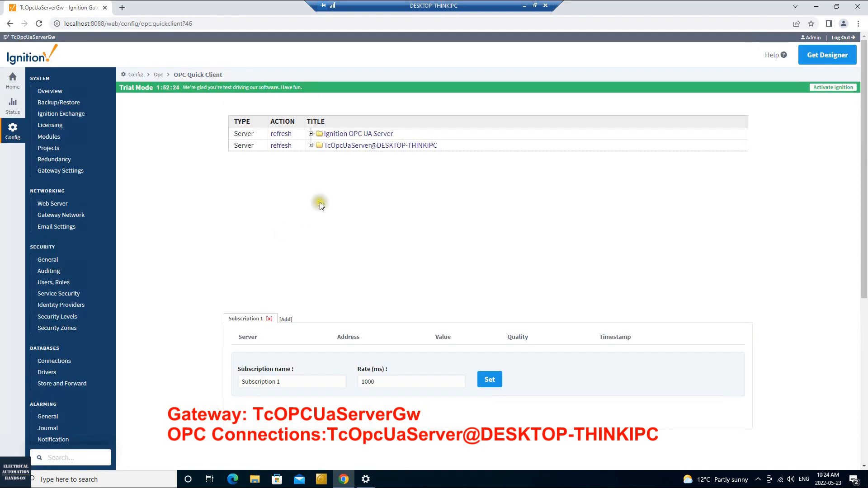
- Expand the TwinCAT server node, then PLC1, then GVL to reveal IA, rX and rY
{"action": "left_click", "coordinate": [310, 145]}
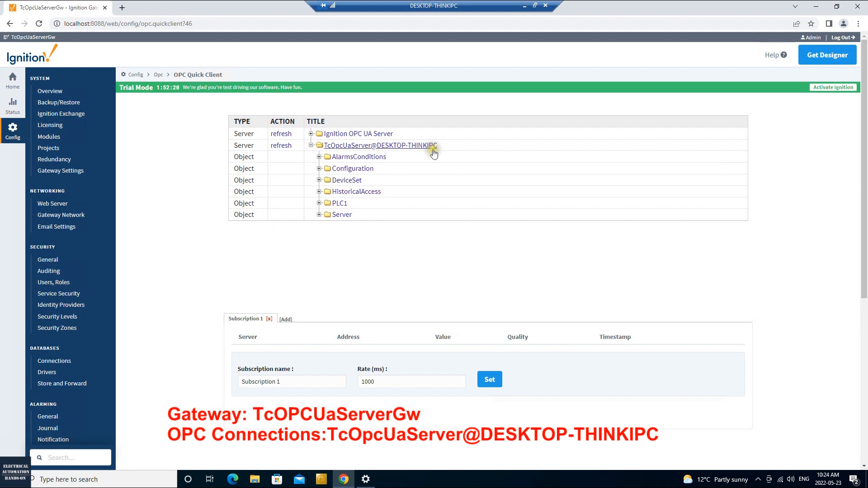
{"action": "left_click", "coordinate": [318, 204]}
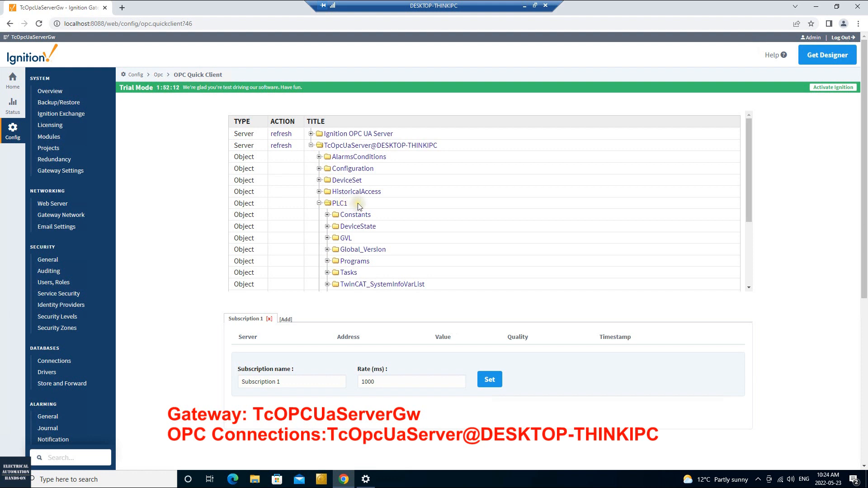
{"action": "scroll", "coordinate": [348, 207], "scroll_direction": "down", "scroll_amount": 1}
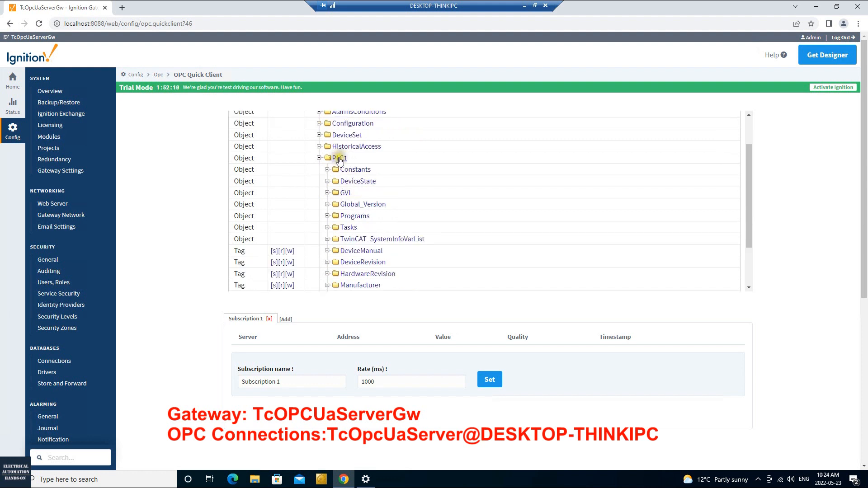
{"action": "left_click", "coordinate": [327, 193]}
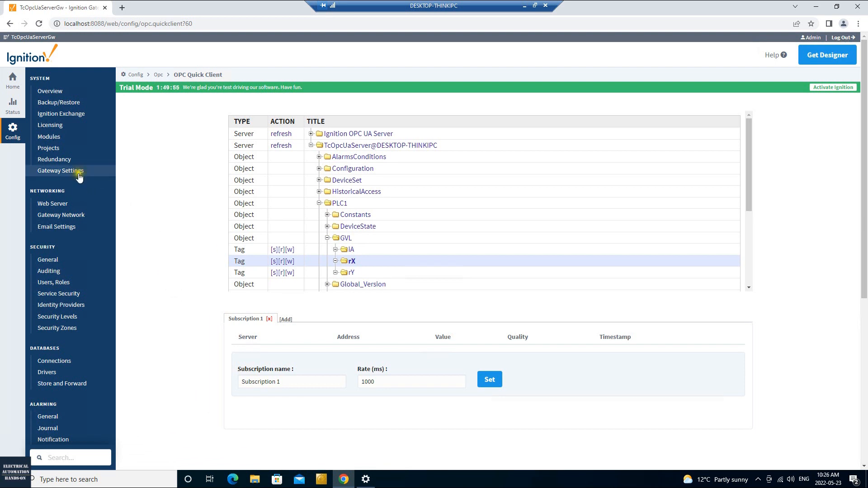
- Start a new project named ScadaHMI1 with description 'Demo Number #1'
{"action": "left_click", "coordinate": [48, 148]}
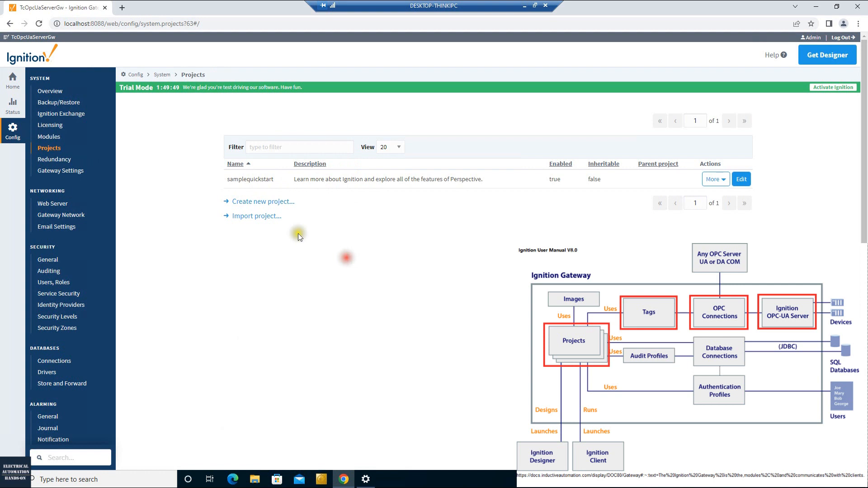
{"action": "left_click", "coordinate": [274, 204]}
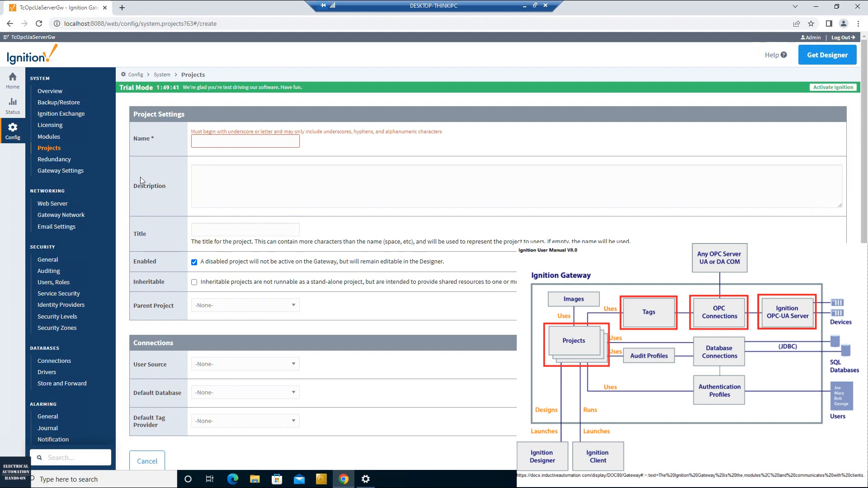
{"action": "left_click", "coordinate": [238, 141]}
{"action": "type", "text": "ScadaHMI1"}
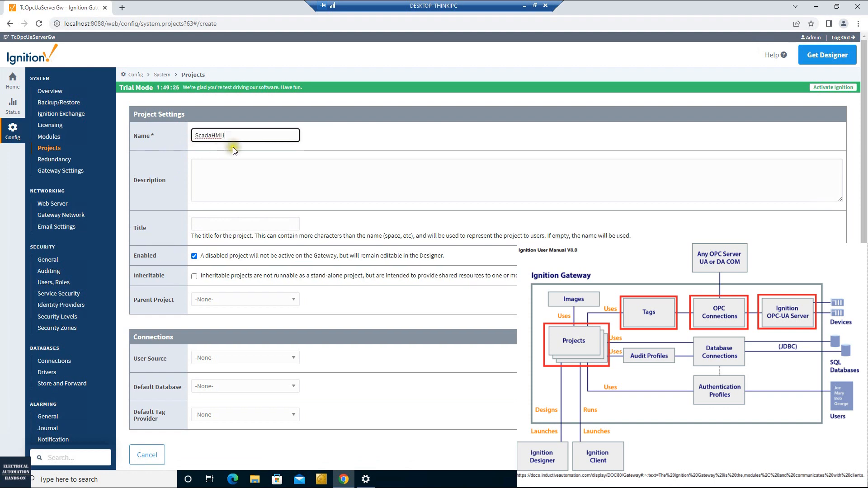
{"action": "double_click", "coordinate": [238, 137]}
{"action": "left_click", "coordinate": [265, 180]}
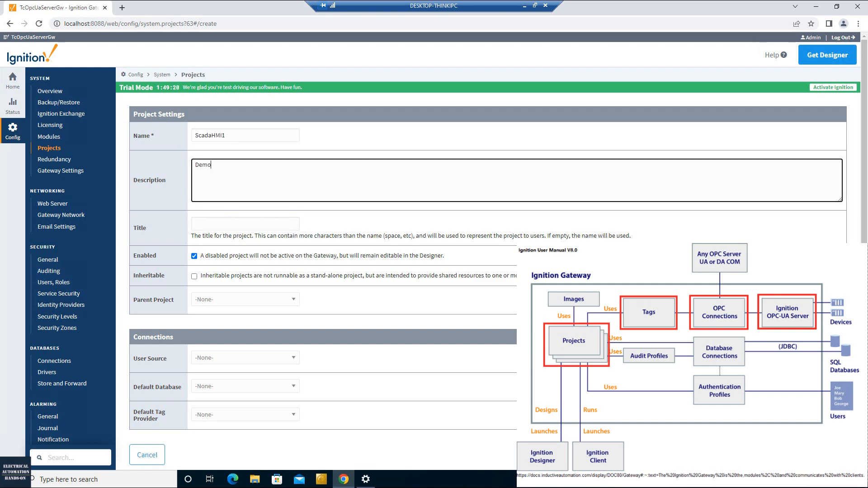
{"action": "type", "text": "Demo Number #1"}
- Keep user source, default database and tag provider at None, then save ScadaHMI1
{"action": "scroll", "coordinate": [271, 316], "scroll_direction": "down", "scroll_amount": 1}
{"action": "left_click", "coordinate": [277, 312]}
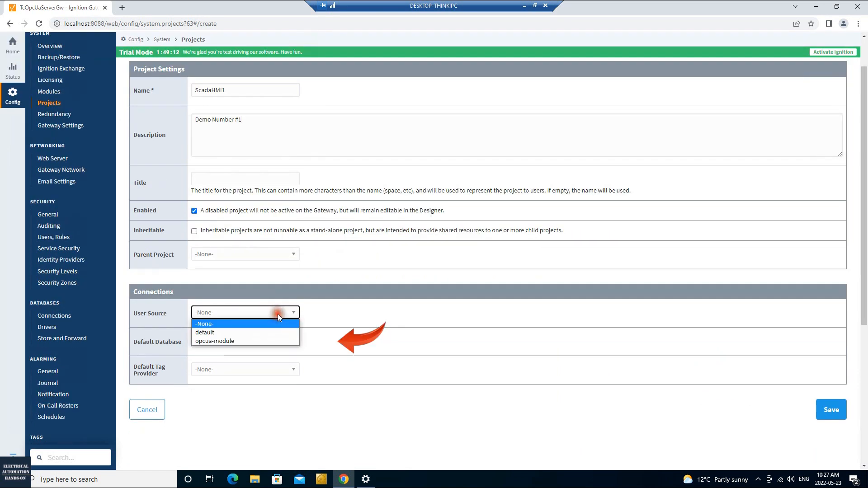
{"action": "left_click", "coordinate": [277, 314]}
{"action": "left_click", "coordinate": [278, 346]}
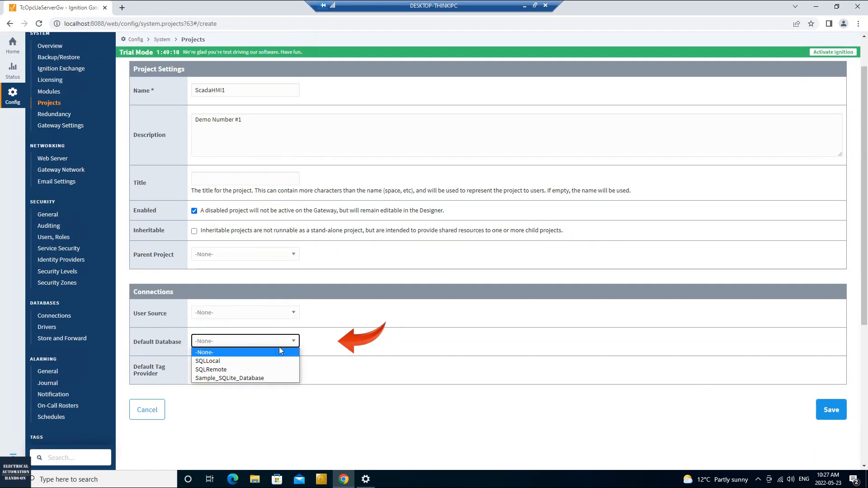
{"action": "left_click", "coordinate": [278, 346]}
{"action": "left_click", "coordinate": [277, 370]}
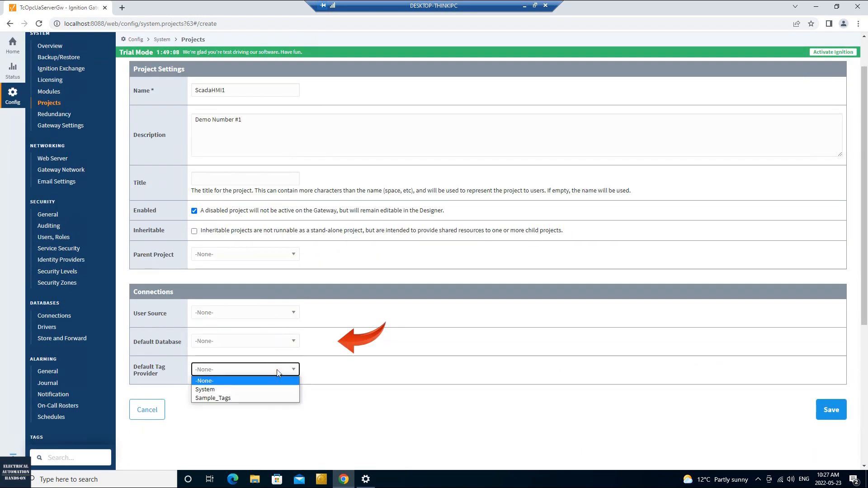
{"action": "left_click", "coordinate": [277, 371]}
{"action": "left_click", "coordinate": [493, 328]}
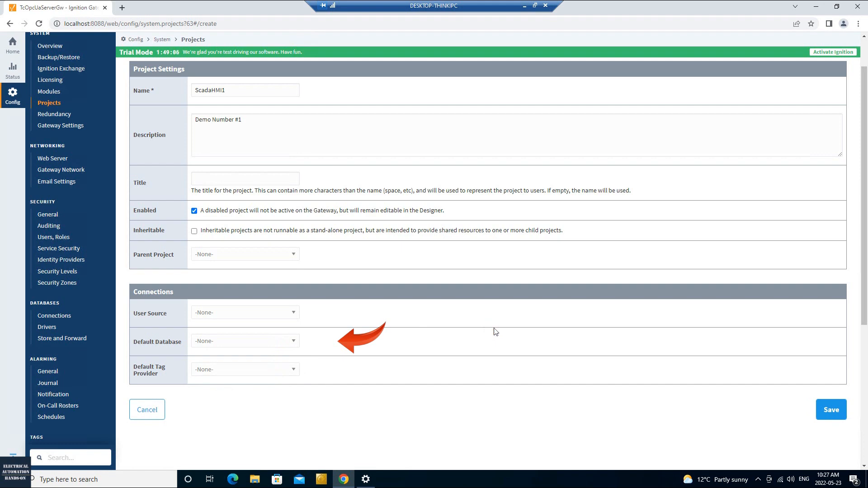
{"action": "scroll", "coordinate": [494, 331], "scroll_direction": "up", "scroll_amount": 1}
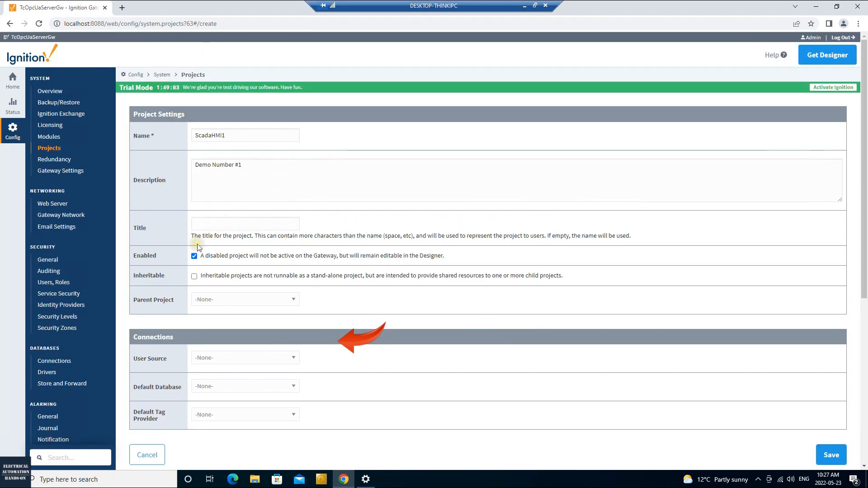
{"action": "left_click", "coordinate": [831, 455]}
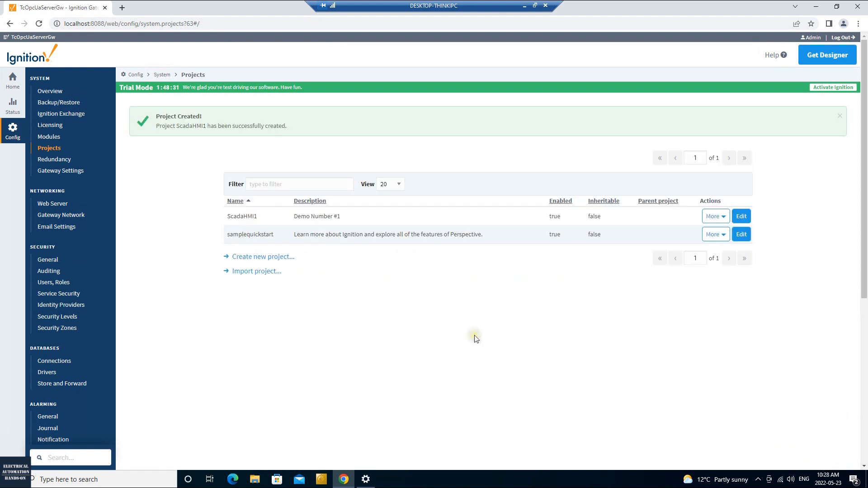
{"action": "left_click", "coordinate": [419, 354]}
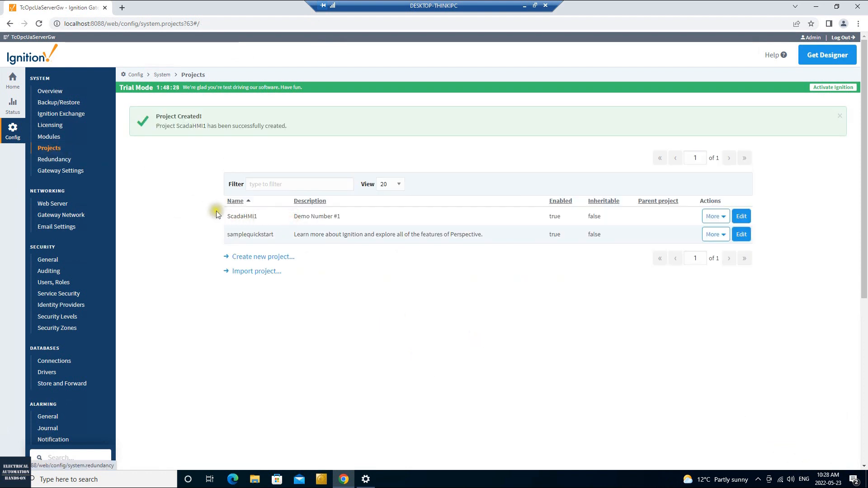
{"action": "left_click_drag", "start_coordinate": [227, 217], "coordinate": [326, 217]}
- Highlight the ScadaHMI1 project name, then go back to the Config Overview page
{"action": "left_click", "coordinate": [381, 218]}
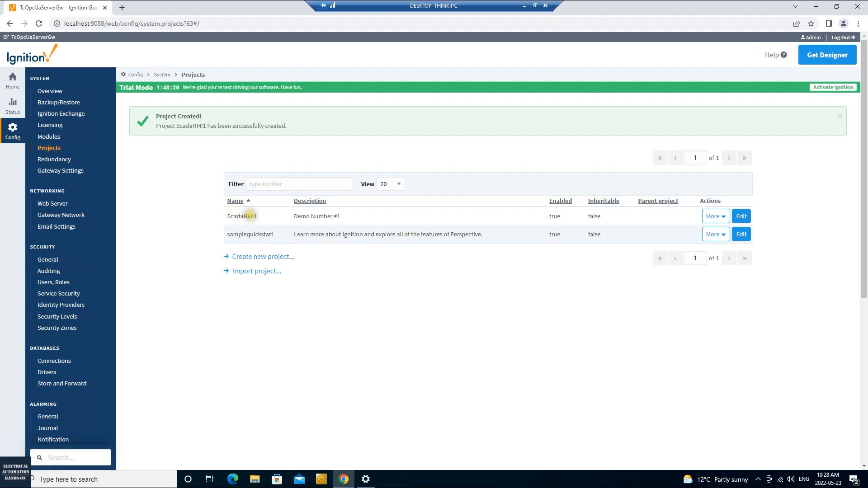
{"action": "left_click_drag", "start_coordinate": [230, 216], "coordinate": [258, 217]}
{"action": "scroll", "coordinate": [168, 289], "scroll_direction": "down", "scroll_amount": 5}
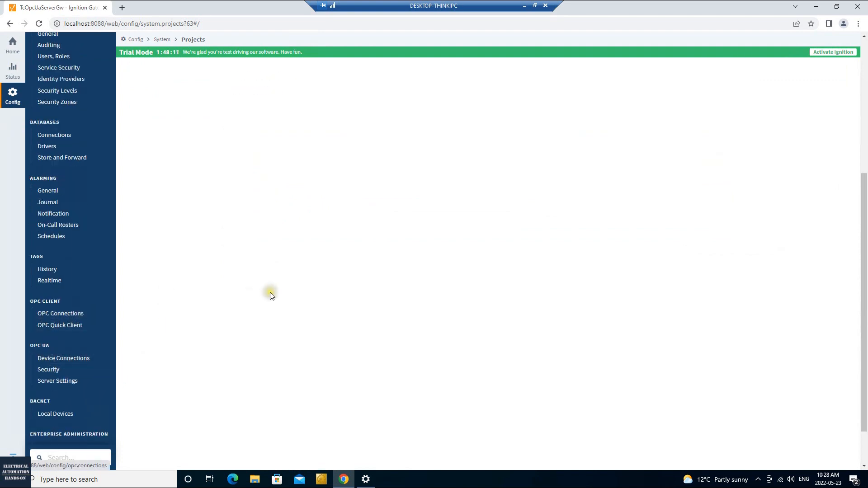
{"action": "scroll", "coordinate": [400, 321], "scroll_direction": "up", "scroll_amount": 4}
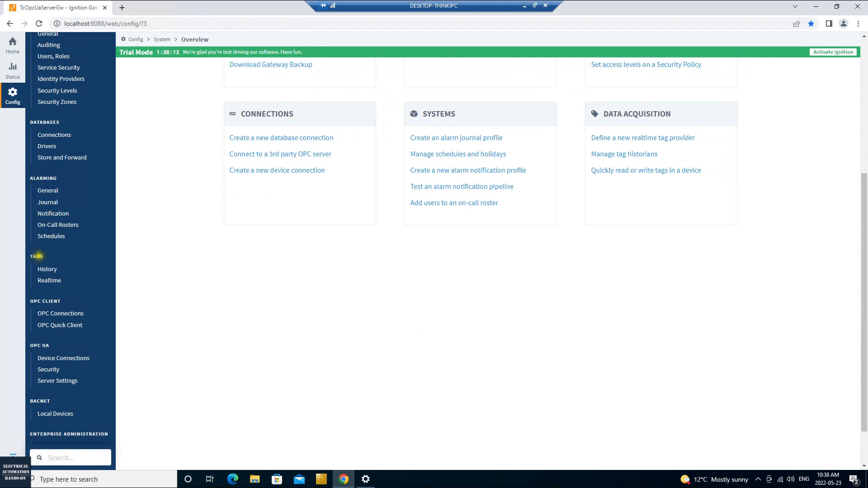
- Open Tags > Realtime to see the provider list containing only Sample_Tags
{"action": "left_click", "coordinate": [47, 282]}
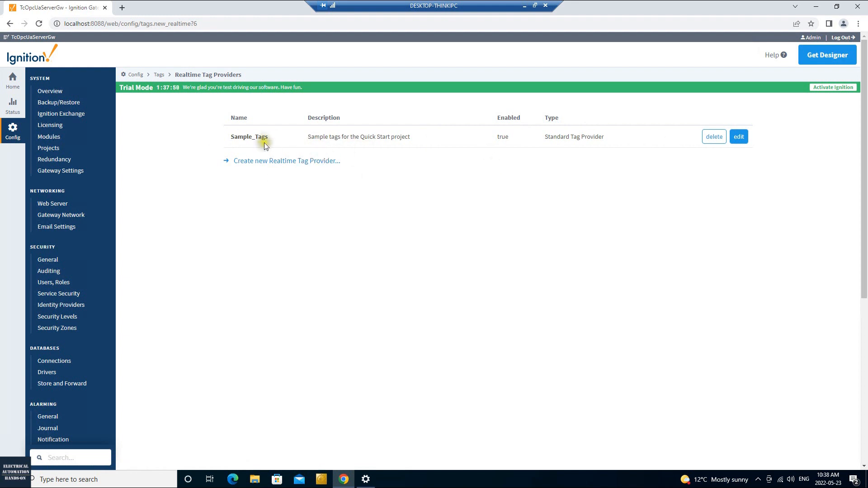
- Begin a new Standard realtime tag provider and name it TC3PLCOPCUA
{"action": "left_click", "coordinate": [278, 161]}
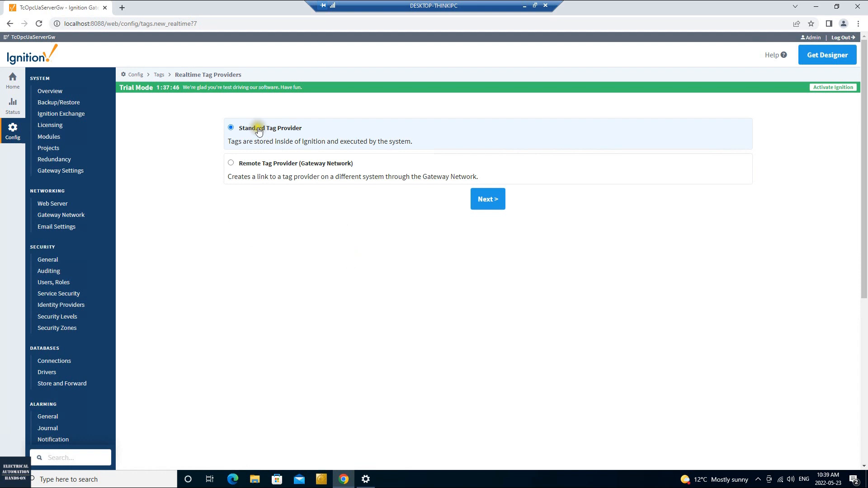
{"action": "left_click", "coordinate": [482, 203]}
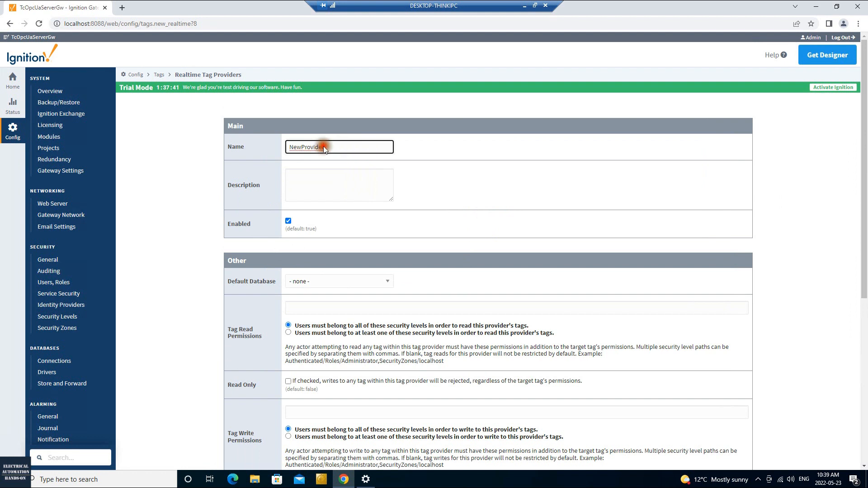
{"action": "double_click", "coordinate": [340, 147]}
{"action": "type", "text": "PLCOPCUA"}
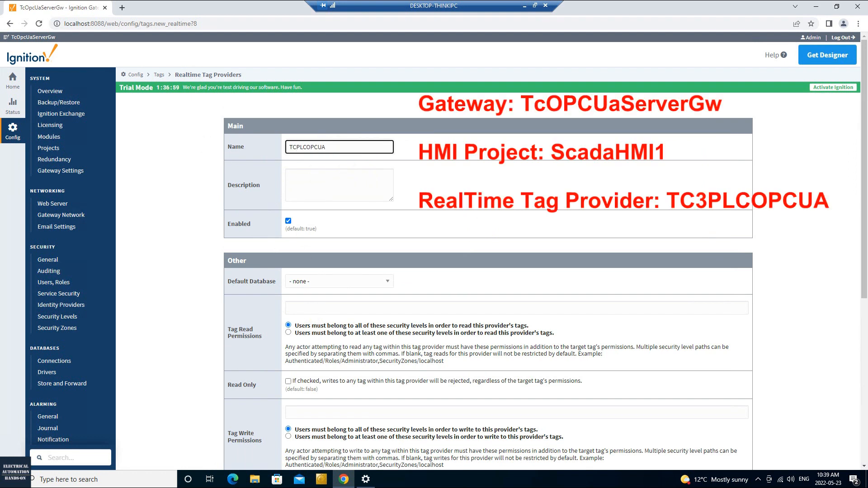
{"action": "left_click", "coordinate": [330, 145]}
{"action": "left_click_drag", "start_coordinate": [288, 147], "coordinate": [299, 147]}
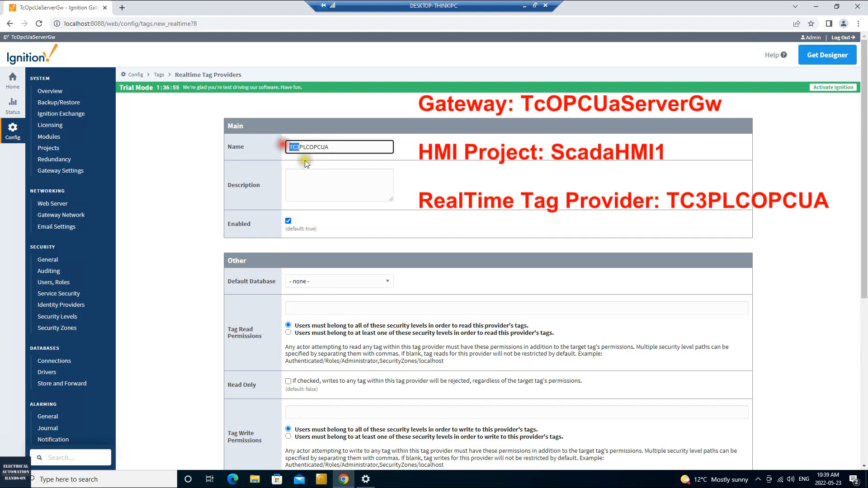
{"action": "left_click_drag", "start_coordinate": [346, 147], "coordinate": [267, 143]}
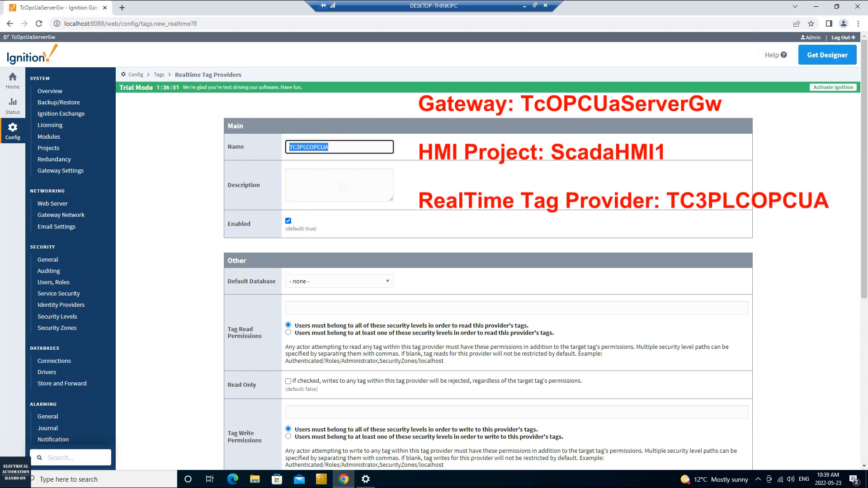
- Leave the default database at none and create the TC3PLCOPCUA provider
{"action": "left_click", "coordinate": [343, 186]}
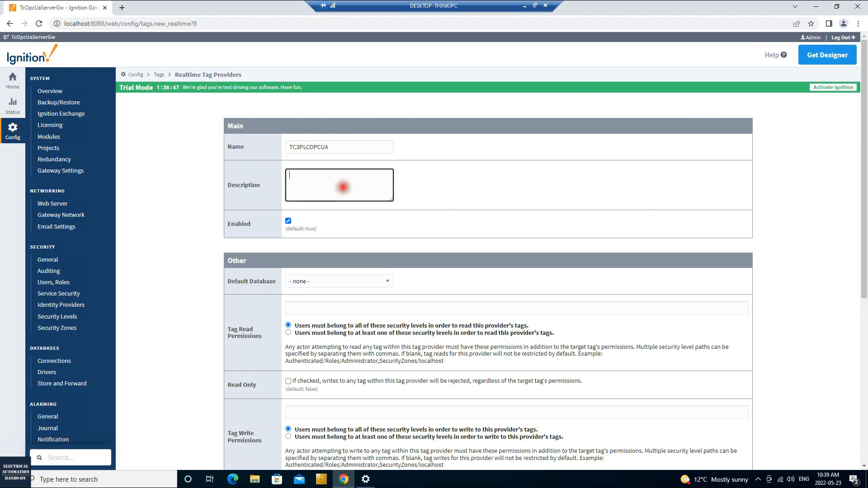
{"action": "scroll", "coordinate": [342, 185], "scroll_direction": "down", "scroll_amount": 2}
{"action": "scroll", "coordinate": [488, 253], "scroll_direction": "down", "scroll_amount": 1}
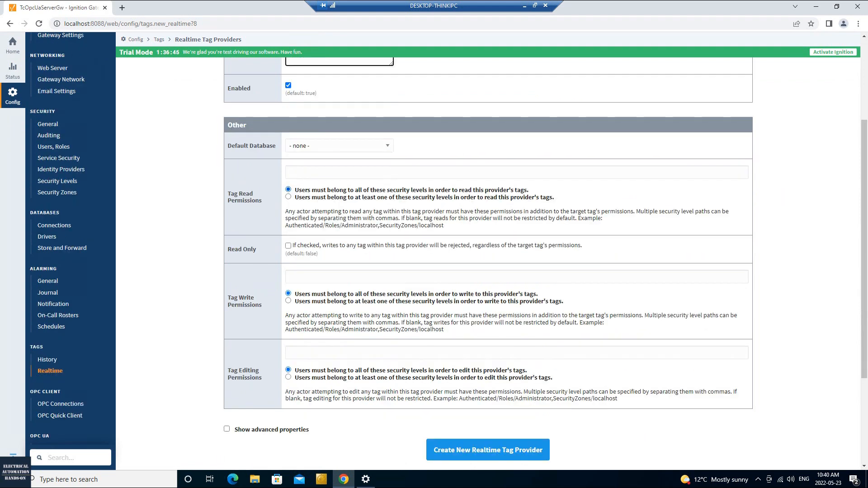
{"action": "left_click", "coordinate": [375, 145]}
{"action": "left_click", "coordinate": [377, 146]}
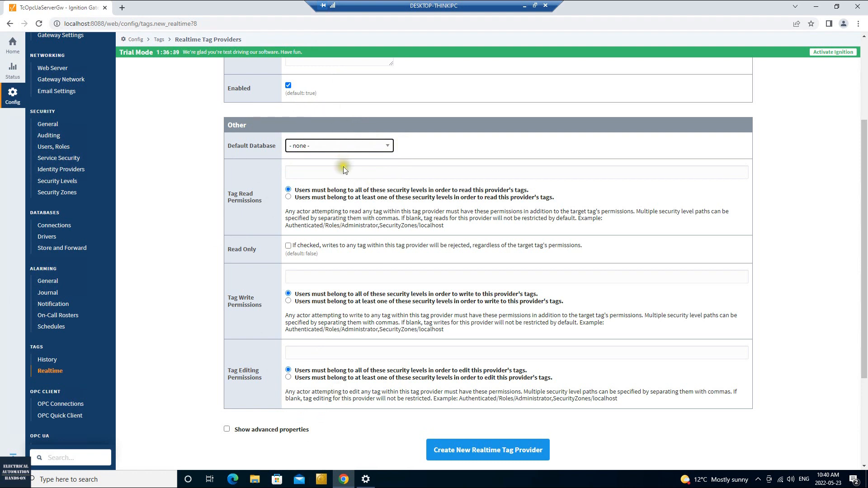
{"action": "left_click", "coordinate": [529, 454]}
- Confirm TC3PLCOPCUA now appears in the realtime tag provider list
{"action": "left_click", "coordinate": [492, 397]}
{"action": "left_click_drag", "start_coordinate": [272, 181], "coordinate": [228, 178]}
{"action": "left_click", "coordinate": [446, 296]}
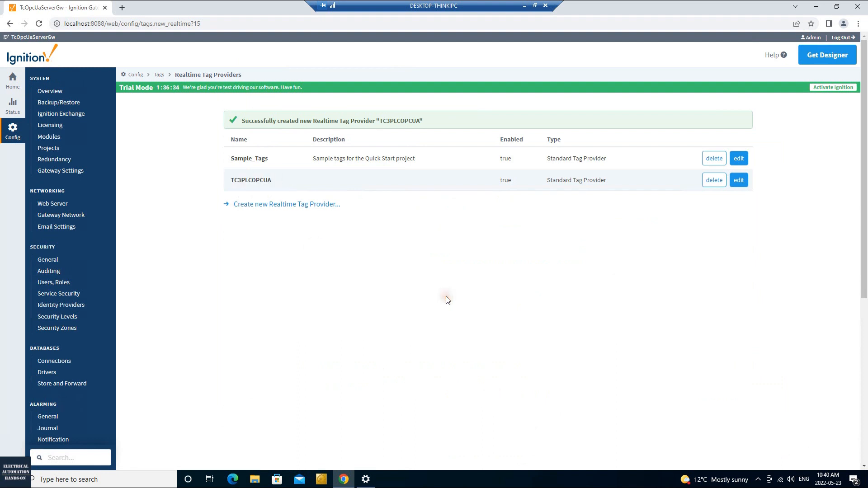
{"action": "scroll", "coordinate": [348, 331], "scroll_direction": "down", "scroll_amount": 3}
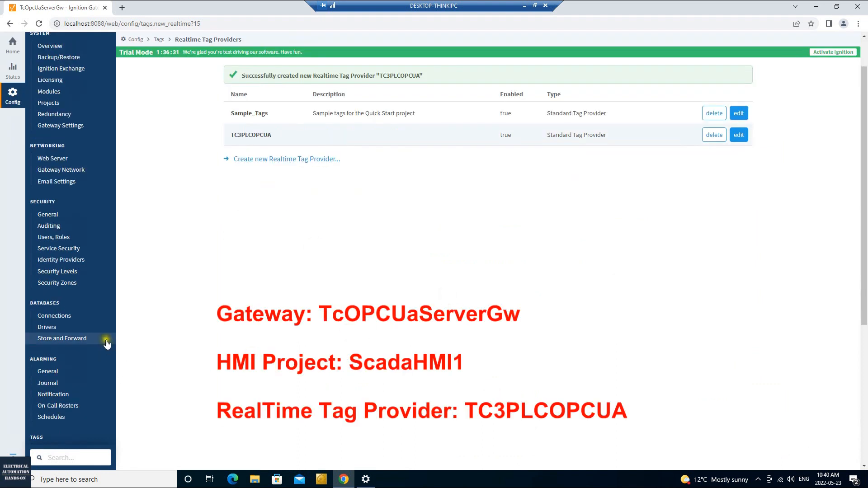
{"action": "scroll", "coordinate": [221, 286], "scroll_direction": "up", "scroll_amount": 1}
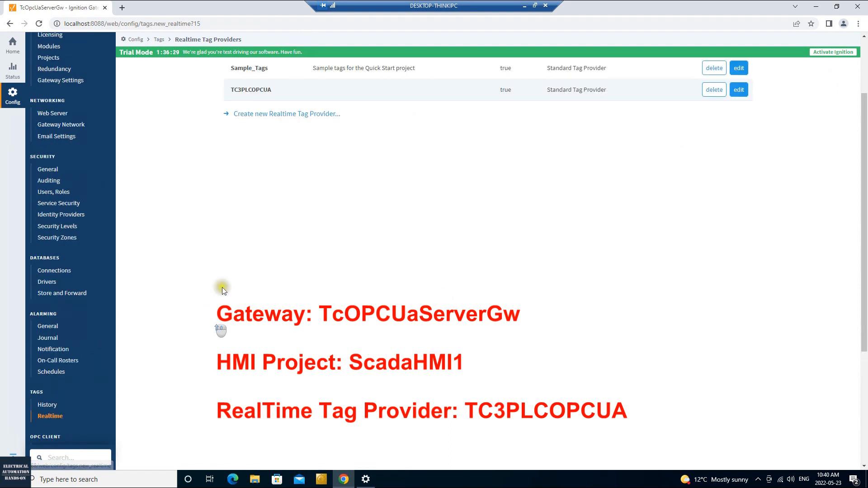
{"action": "scroll", "coordinate": [45, 354], "scroll_direction": "down", "scroll_amount": 2}
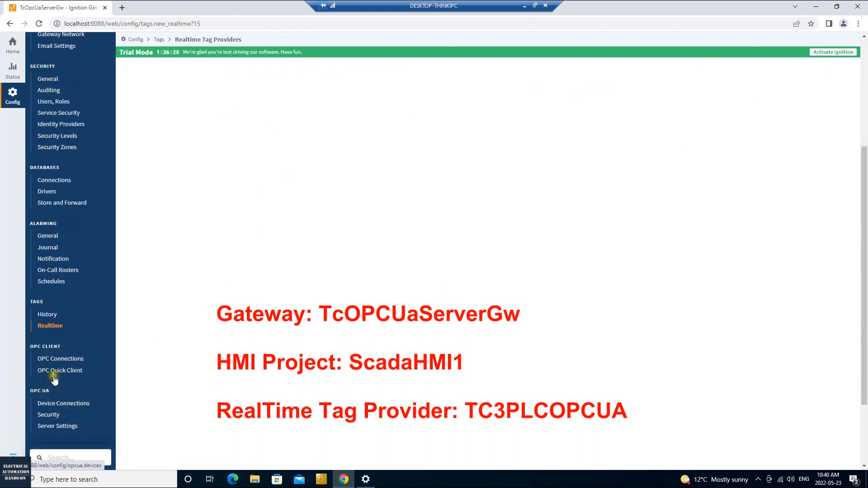
- Review the TwinCAT OPC UA server connection, then return to the Projects list
{"action": "left_click", "coordinate": [74, 359]}
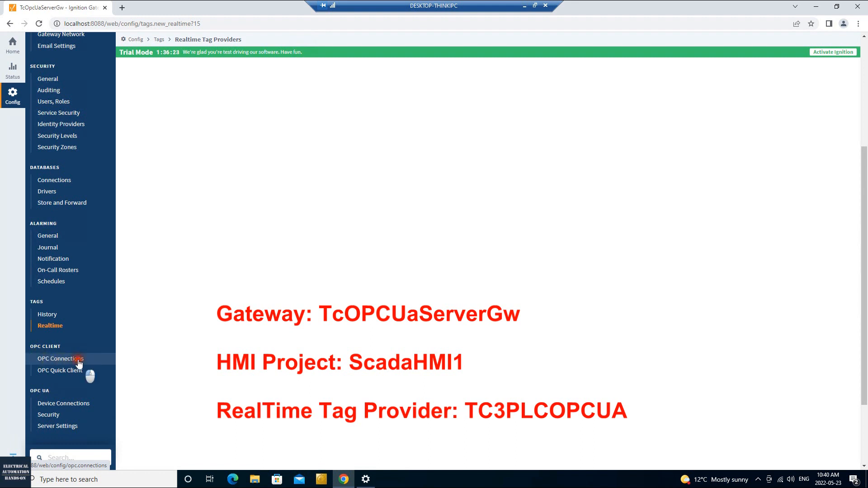
{"action": "left_click_drag", "start_coordinate": [338, 158], "coordinate": [231, 159]}
{"action": "left_click", "coordinate": [332, 297]}
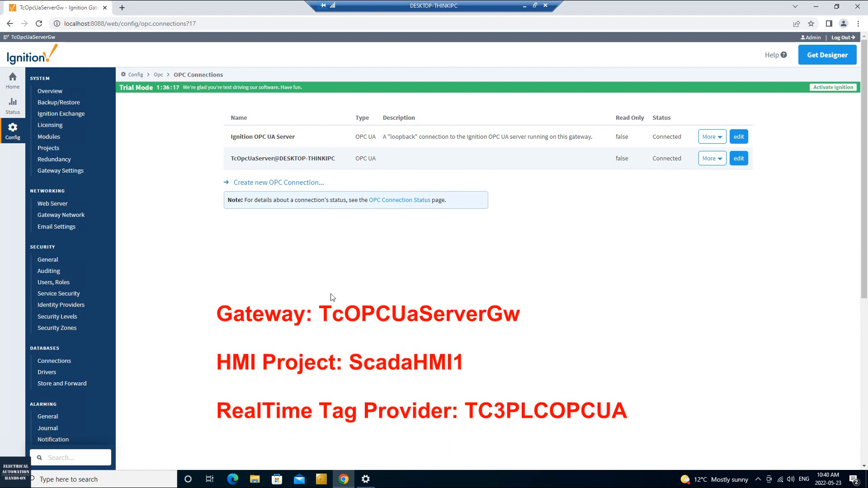
{"action": "left_click", "coordinate": [48, 148]}
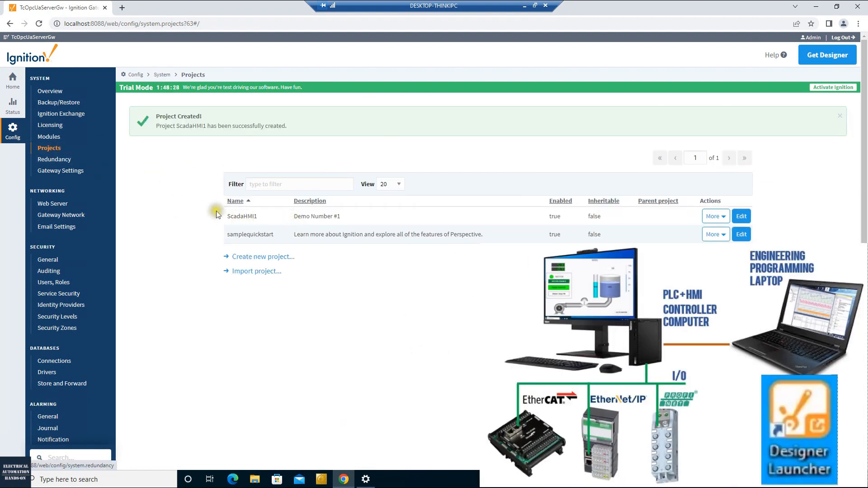
- Look over the ScadaHMI1 project row, then minimize the remote desktop to reach the laptop
{"action": "left_click_drag", "start_coordinate": [228, 216], "coordinate": [333, 218]}
{"action": "left_click", "coordinate": [380, 217]}
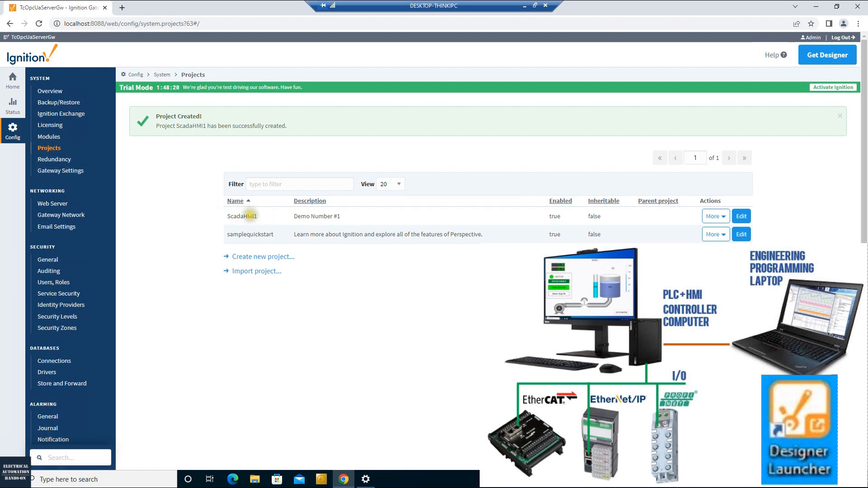
{"action": "left_click_drag", "start_coordinate": [230, 216], "coordinate": [259, 218]}
{"action": "scroll", "coordinate": [170, 290], "scroll_direction": "down", "scroll_amount": 4}
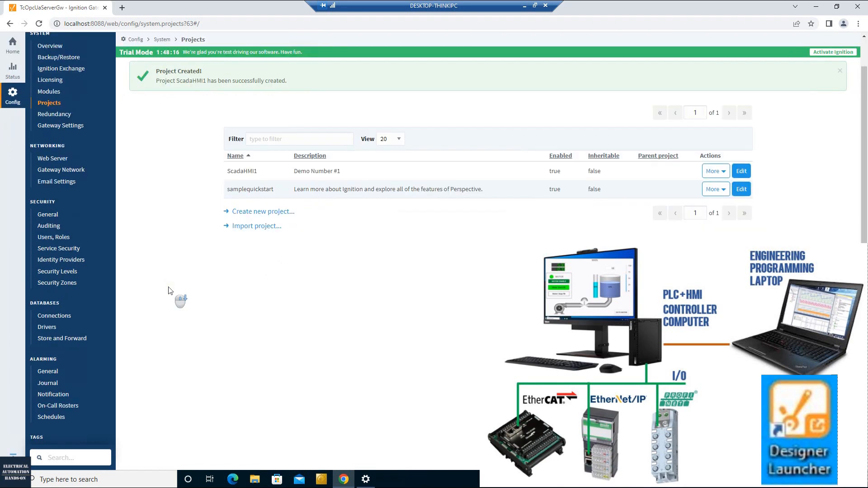
{"action": "scroll", "coordinate": [78, 386], "scroll_direction": "down", "scroll_amount": 1}
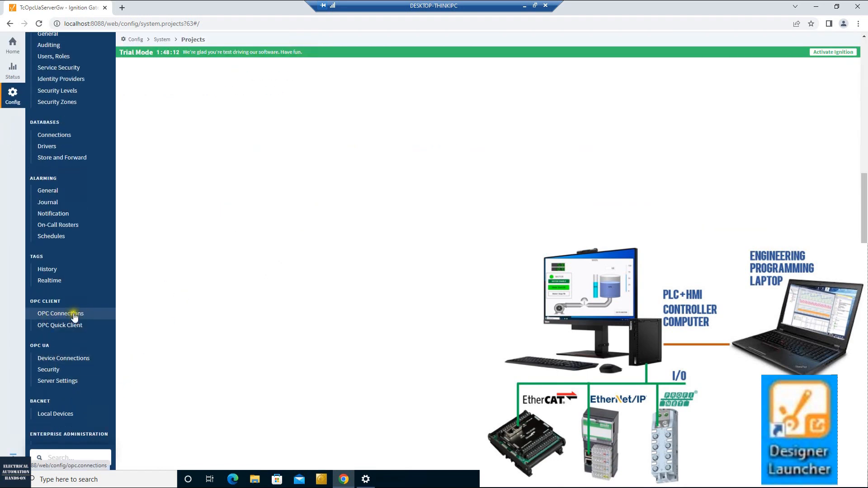
{"action": "scroll", "coordinate": [400, 318], "scroll_direction": "up", "scroll_amount": 5}
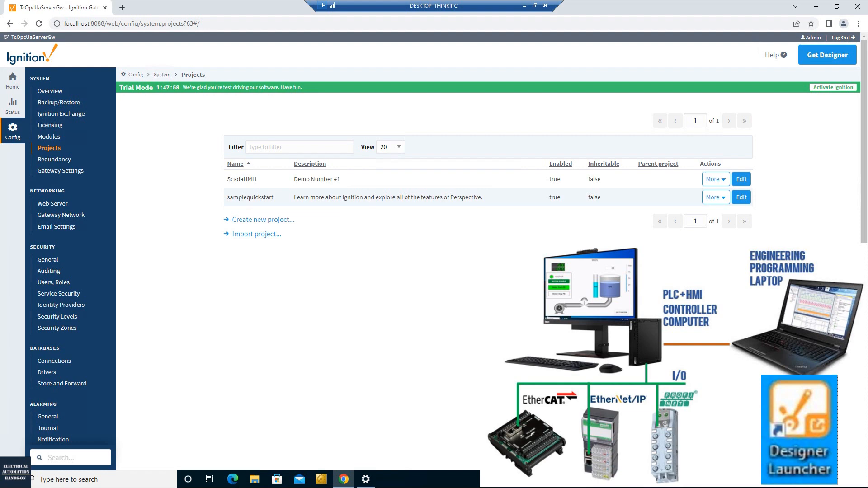
{"action": "left_click", "coordinate": [523, 6]}
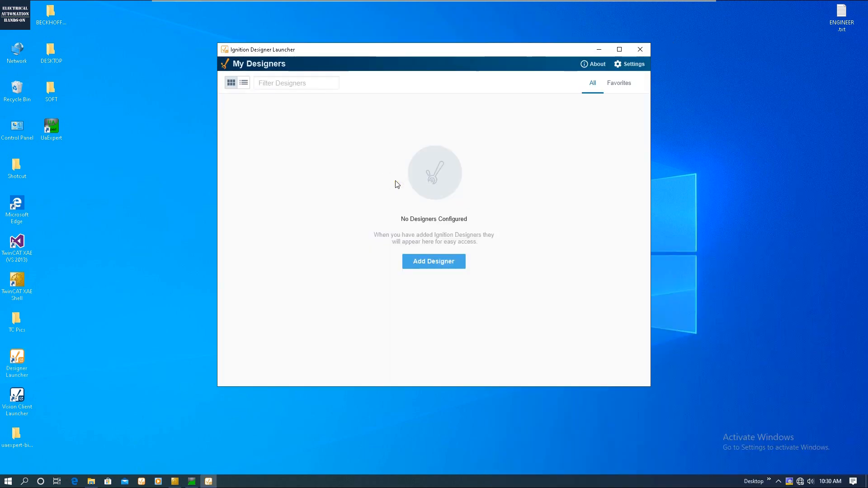
{"action": "left_click", "coordinate": [444, 266]}
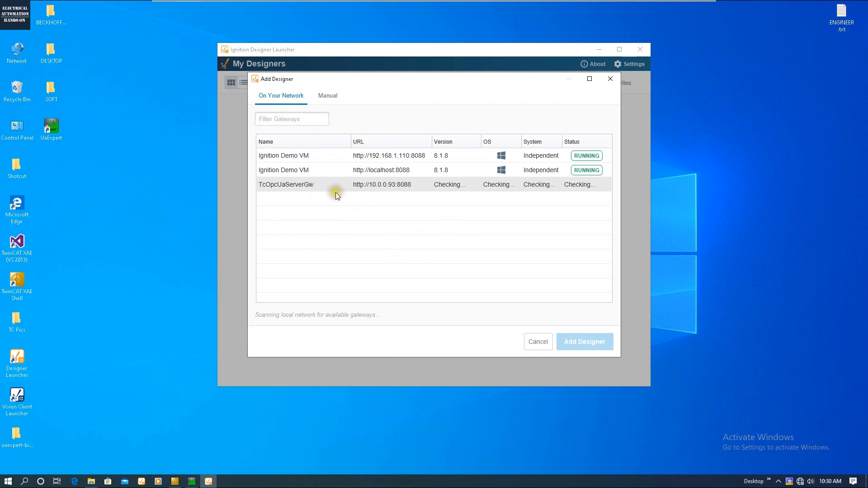
{"action": "left_click", "coordinate": [327, 96]}
{"action": "left_click", "coordinate": [394, 210]}
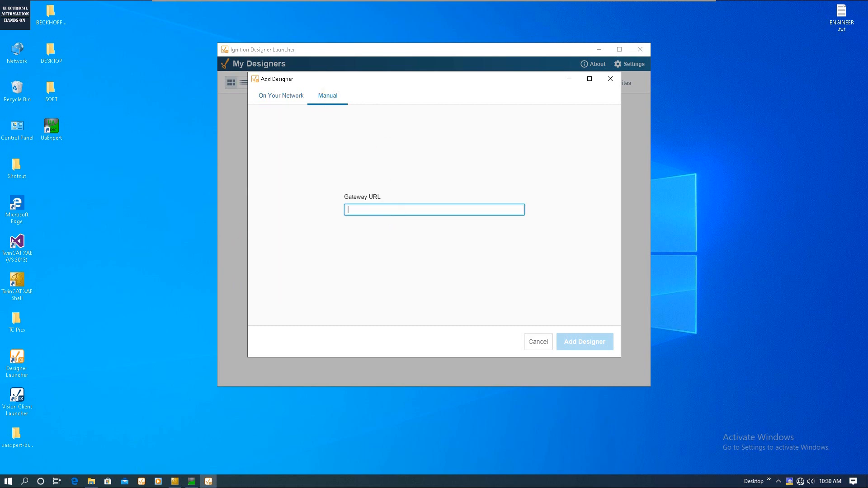
{"action": "type", "text": "http:192.168.1.130:8"}
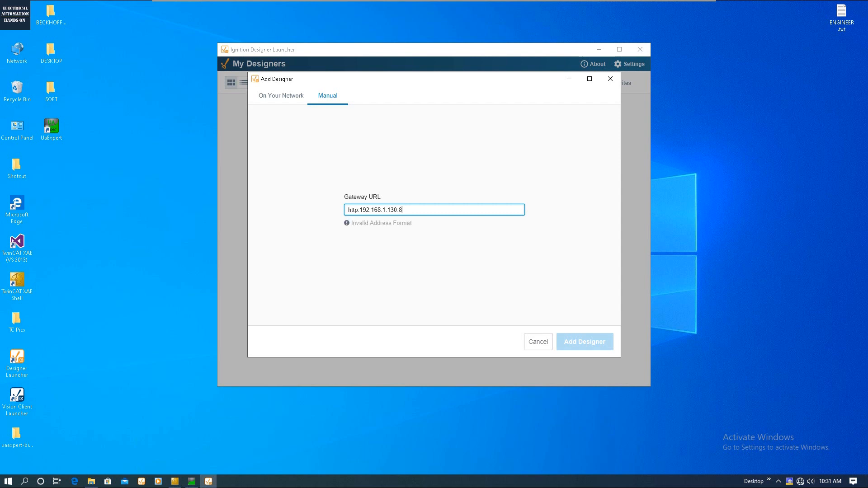
{"action": "type", "text": "088"}
{"action": "left_click", "coordinate": [359, 209]}
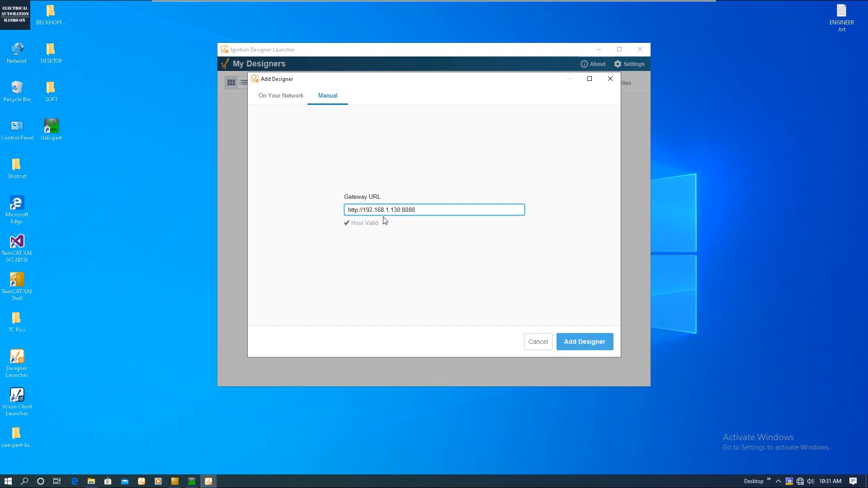
{"action": "left_click_drag", "start_coordinate": [431, 213], "coordinate": [255, 212]}
{"action": "left_click", "coordinate": [411, 262]}
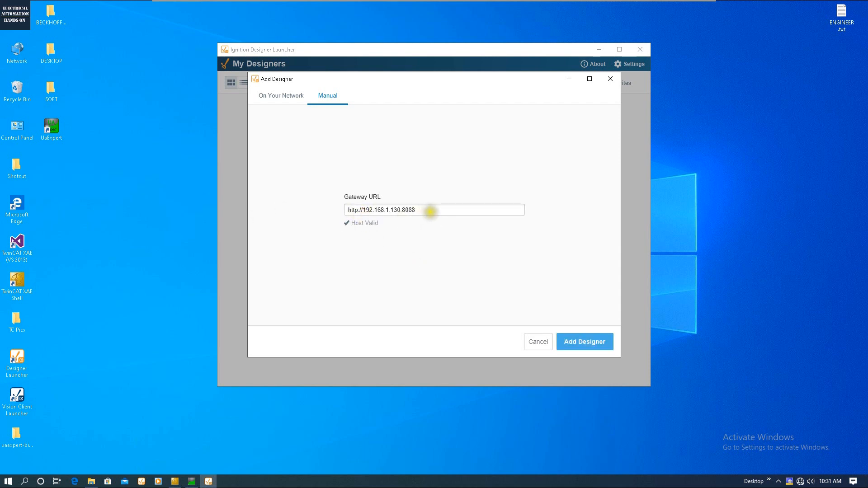
{"action": "double_click", "coordinate": [403, 209]}
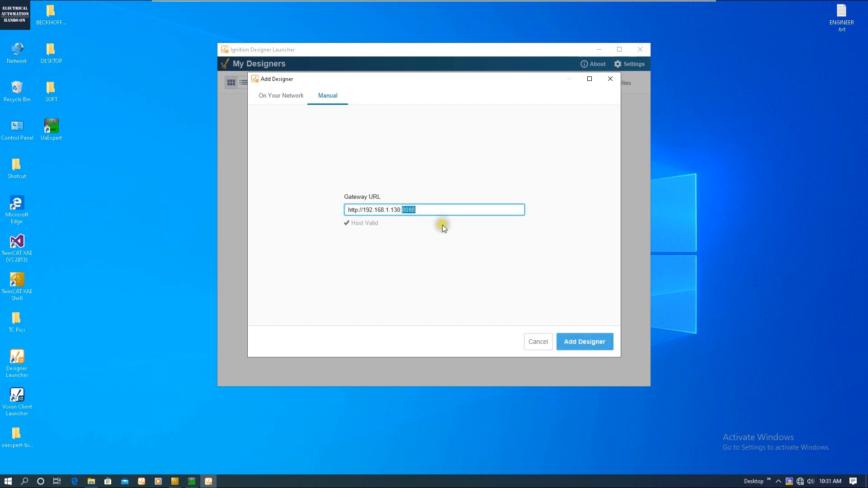
{"action": "left_click", "coordinate": [600, 343]}
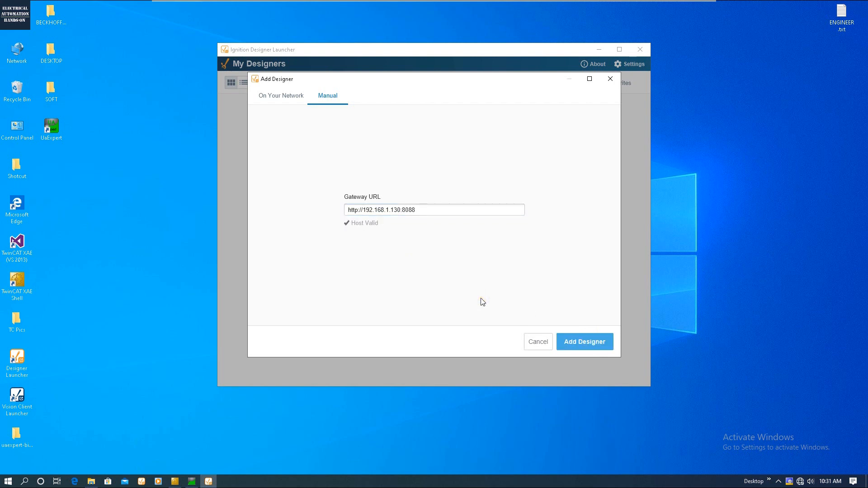
{"action": "left_click", "coordinate": [574, 339]}
{"action": "left_click", "coordinate": [578, 344]}
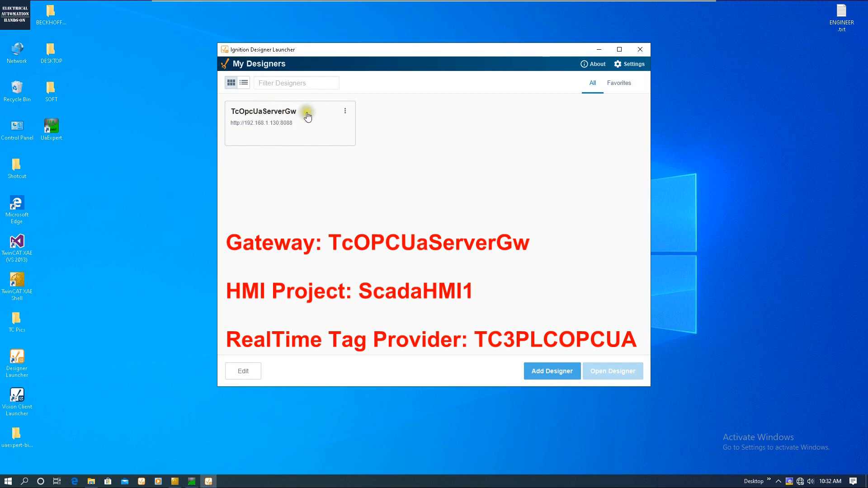
- Select the TcOpcUaServerGw gateway and launch its designer, bringing up the 8.1.17 login window
{"action": "left_click", "coordinate": [284, 117]}
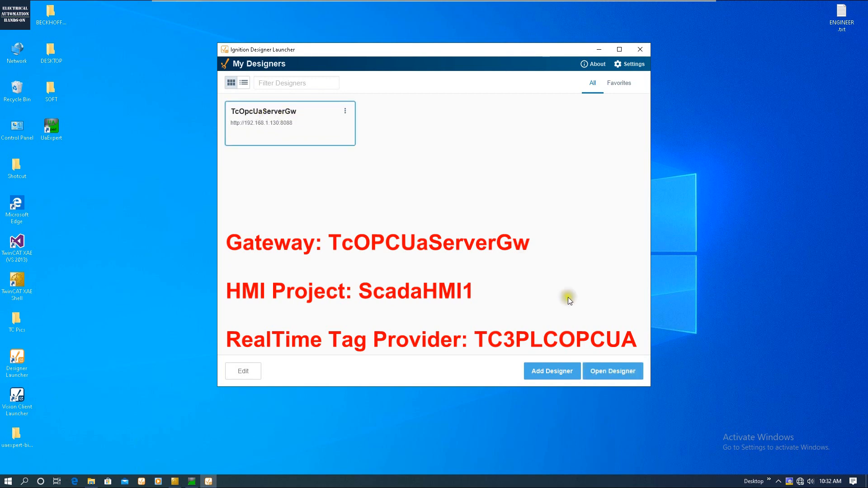
{"action": "left_click", "coordinate": [602, 372]}
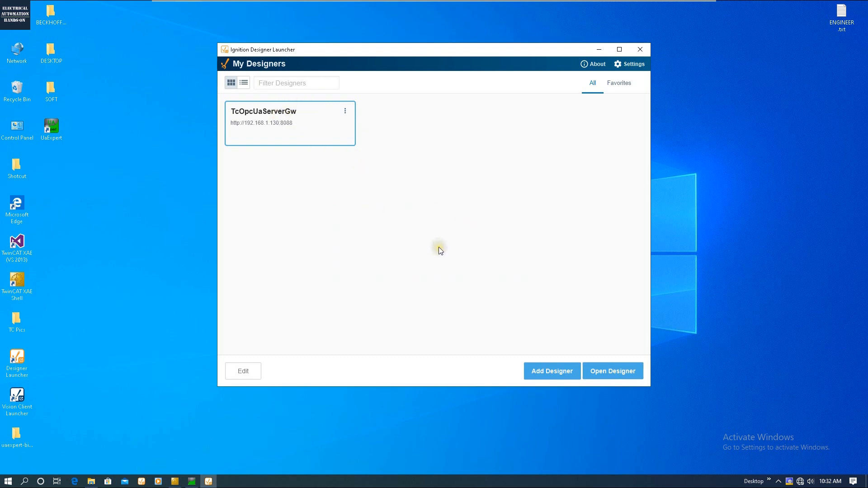
{"action": "left_click", "coordinate": [424, 221]}
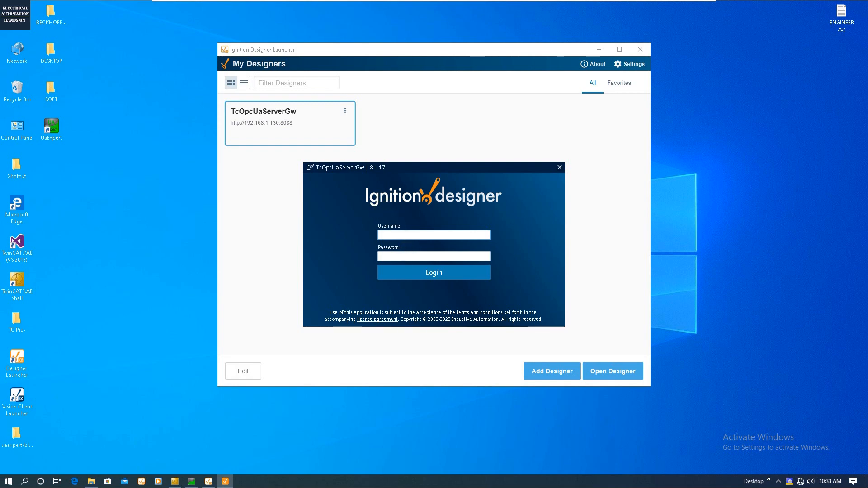
- Sign in as the administrator with the password, then pick ScadaHMI1 in the project chooser
{"action": "type", "text": "Admin"}
{"action": "key", "text": "Tab"}
{"action": "type", "text": "*****"}
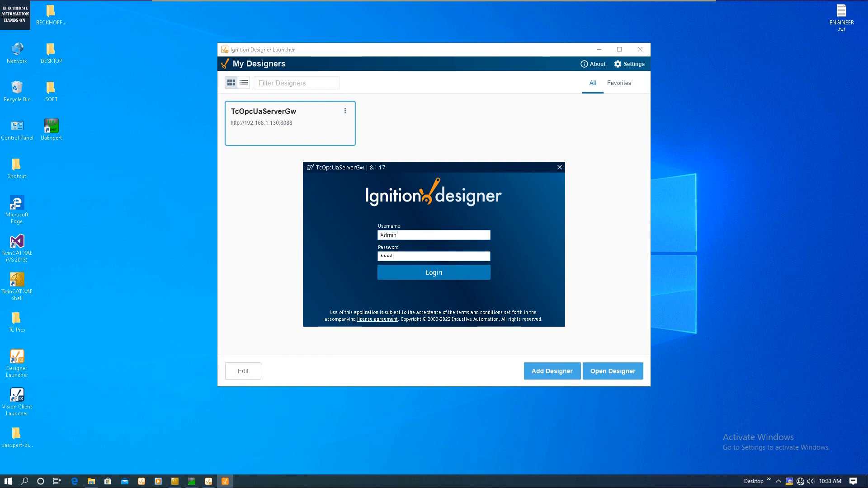
{"action": "left_click", "coordinate": [409, 278]}
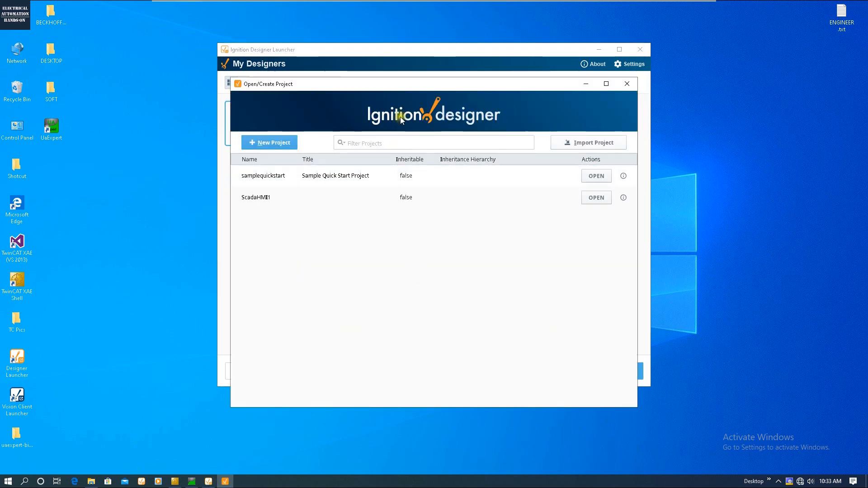
{"action": "left_click_drag", "start_coordinate": [548, 60], "coordinate": [537, 148]}
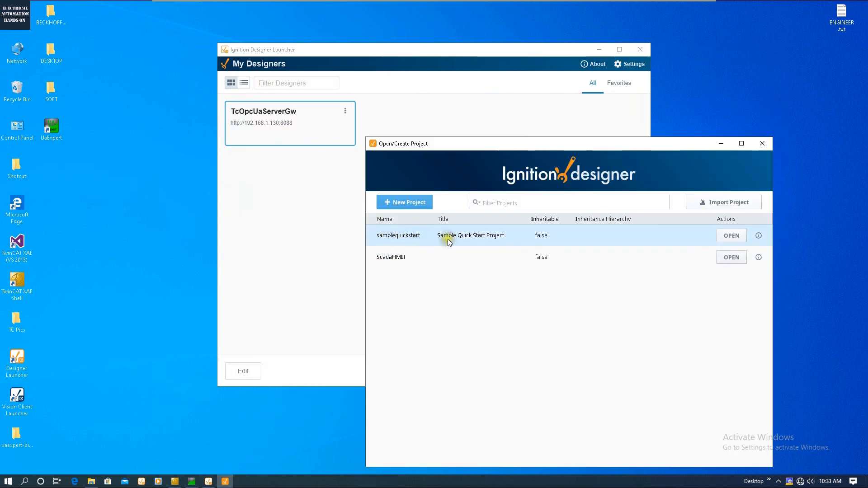
{"action": "left_click", "coordinate": [398, 256]}
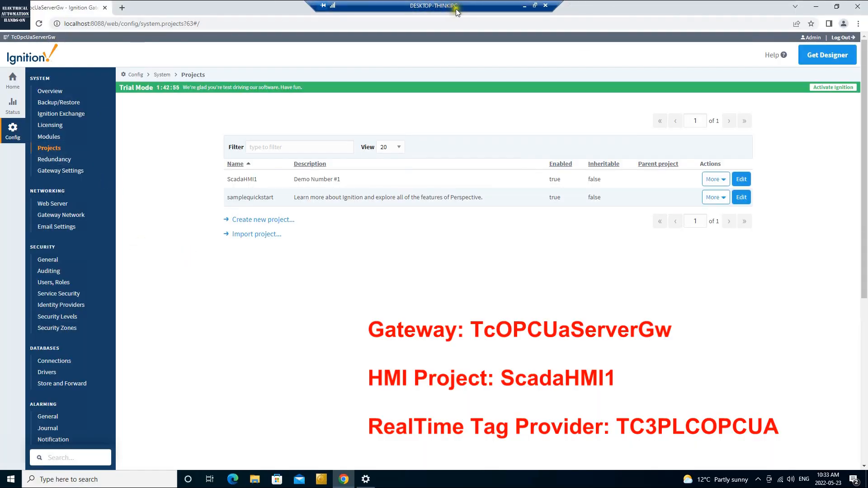
- Review the ScadaHMI1 and samplequickstart entries on the gateway's Projects page
{"action": "left_click_drag", "start_coordinate": [226, 178], "coordinate": [264, 179]}
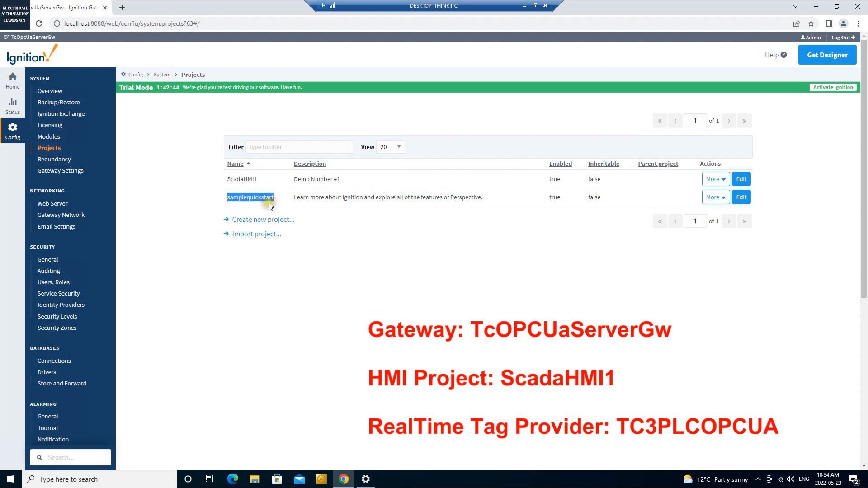
{"action": "left_click", "coordinate": [226, 199]}
{"action": "left_click_drag", "start_coordinate": [227, 201], "coordinate": [278, 200]}
{"action": "left_click", "coordinate": [310, 289]}
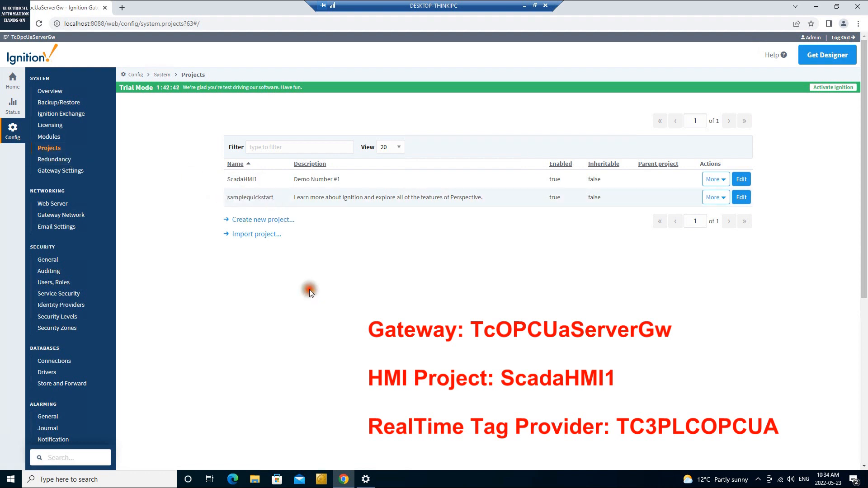
{"action": "left_click", "coordinate": [675, 223]}
- Check the System Name TcOpcUaServerGw in Gateway Settings, then return to Config Overview
{"action": "left_click", "coordinate": [83, 174]}
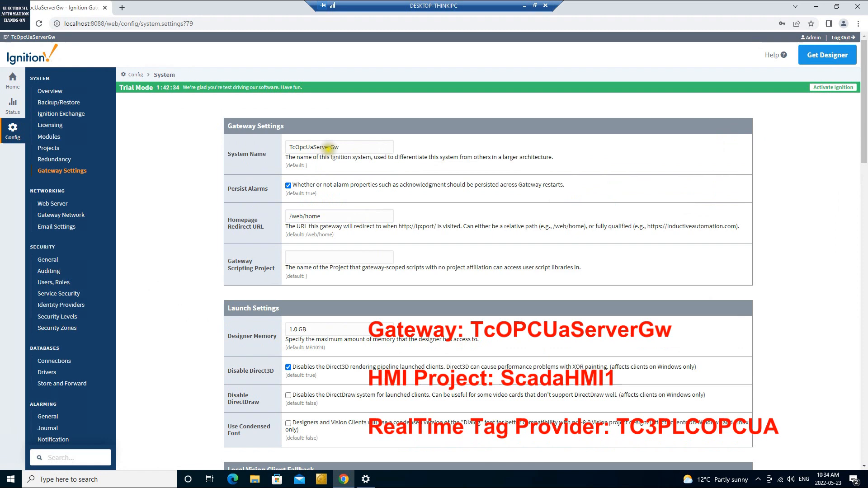
{"action": "left_click_drag", "start_coordinate": [335, 147], "coordinate": [222, 142]}
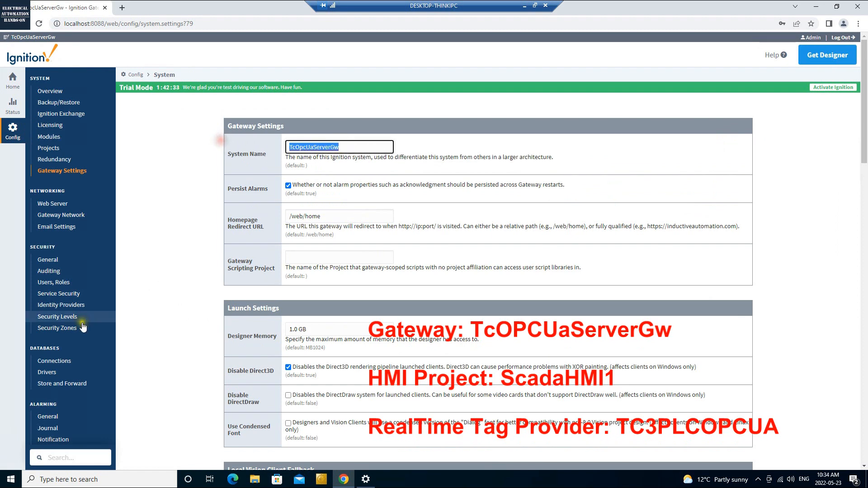
{"action": "left_click", "coordinate": [176, 288]}
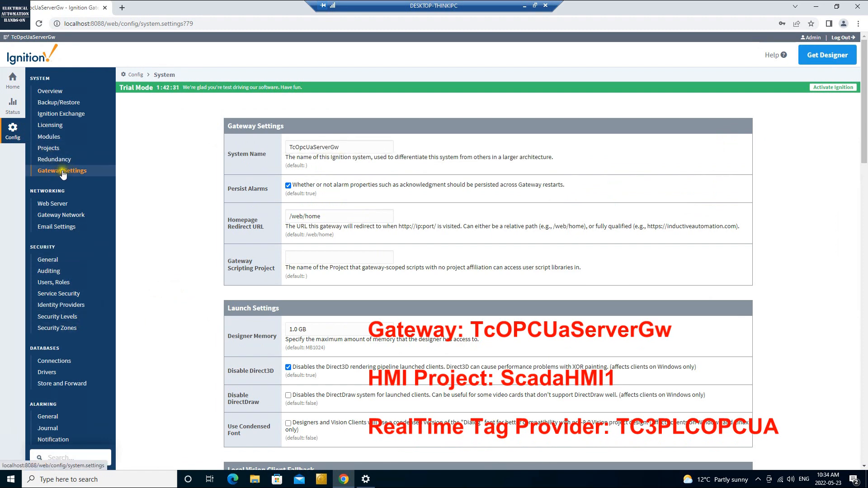
{"action": "left_click", "coordinate": [48, 147]}
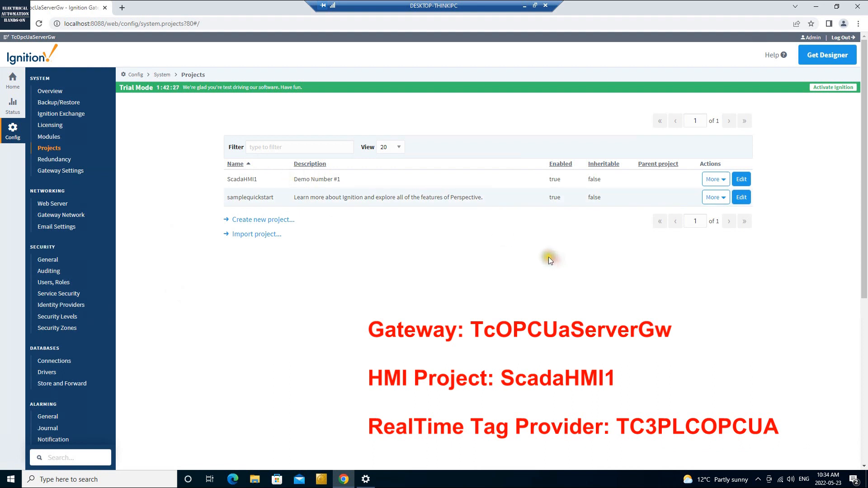
{"action": "left_click", "coordinate": [13, 79]}
{"action": "left_click", "coordinate": [8, 137]}
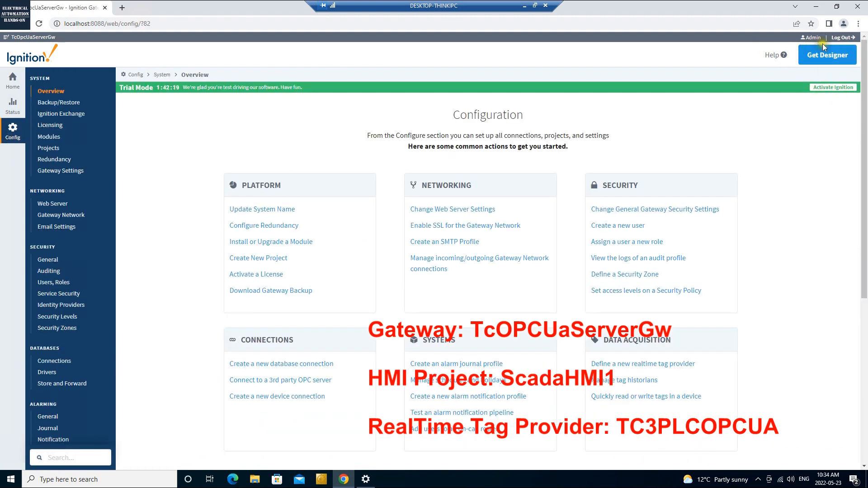
- Log out of the gateway and log back in as the administrator with username and password
{"action": "left_click", "coordinate": [848, 41]}
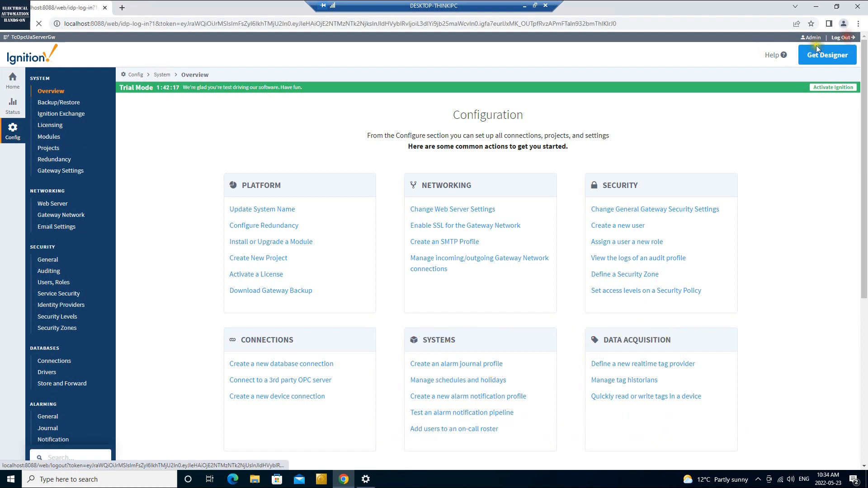
{"action": "left_click", "coordinate": [449, 251]}
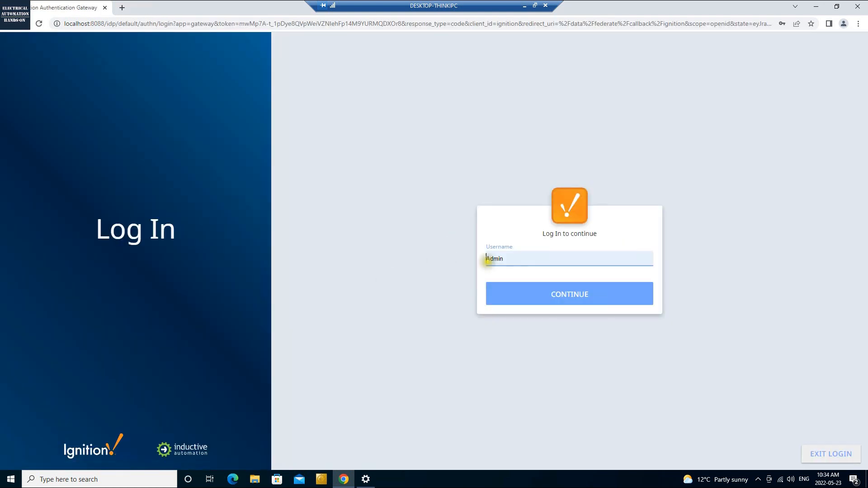
{"action": "left_click", "coordinate": [533, 296]}
{"action": "left_click", "coordinate": [519, 300]}
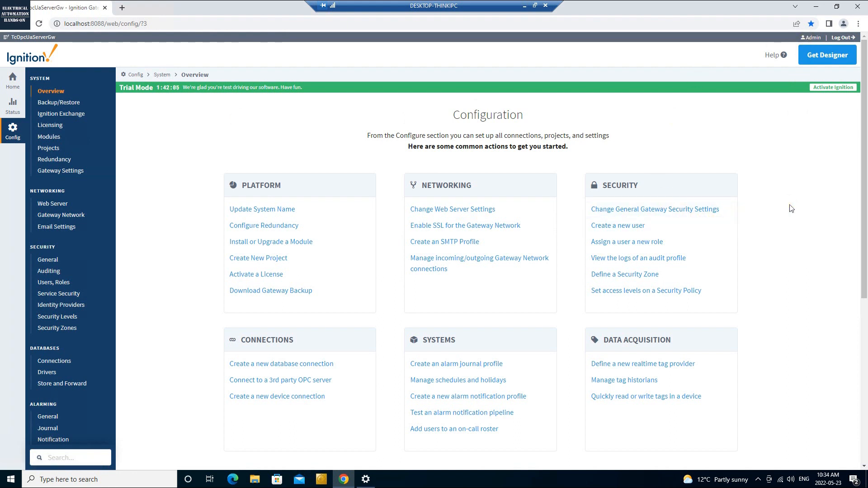
- Back on the laptop, open the ScadaHMI1 project from the Open/Create Project dialog
{"action": "left_click", "coordinate": [522, 6]}
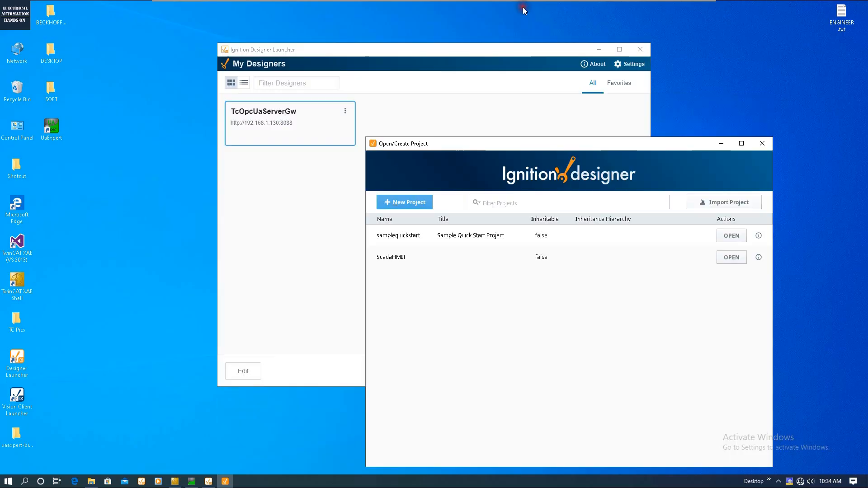
{"action": "left_click", "coordinate": [804, 51]}
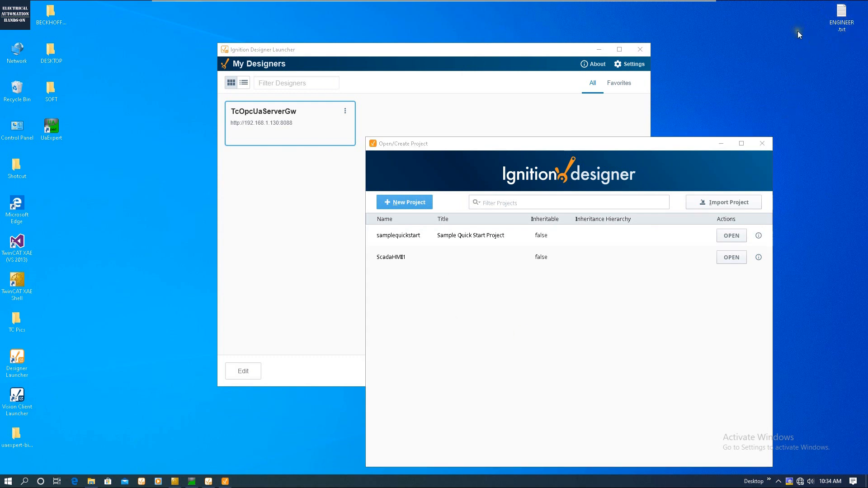
{"action": "left_click", "coordinate": [384, 260]}
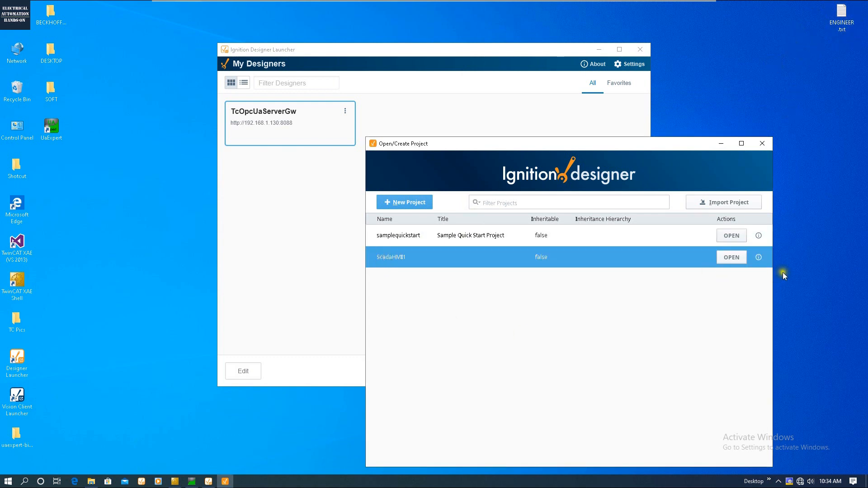
{"action": "left_click", "coordinate": [731, 257]}
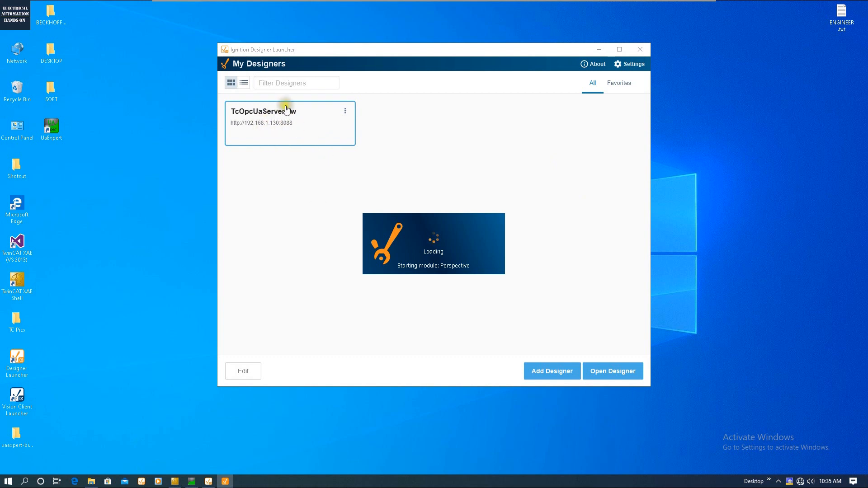
- Use the TcOpcUaServerGw card's menu to create a desktop shortcut and acknowledge the confirmation
{"action": "left_click", "coordinate": [345, 112]}
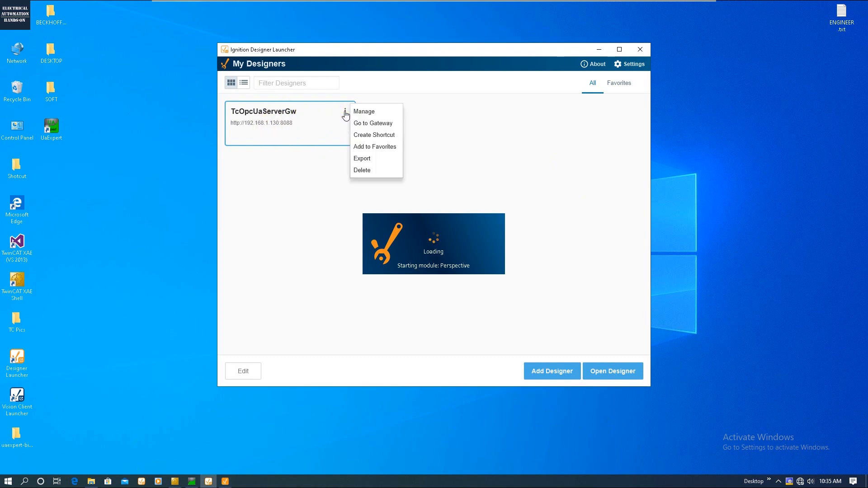
{"action": "left_click", "coordinate": [367, 136]}
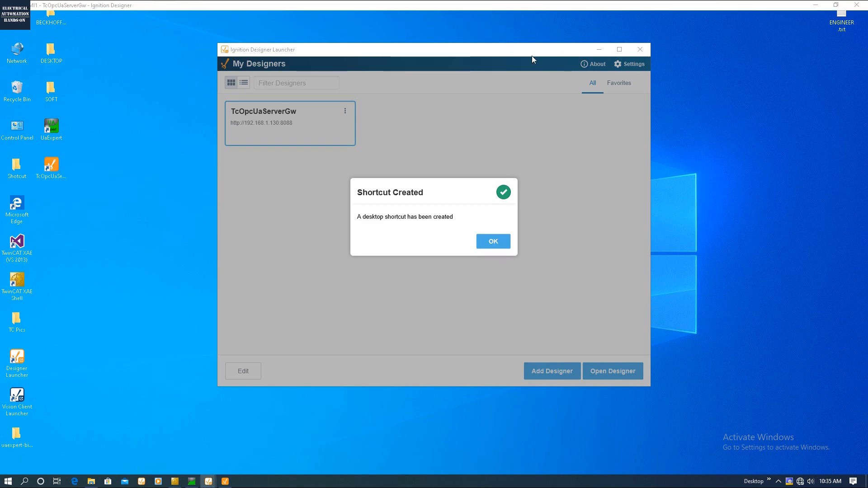
{"action": "left_click", "coordinate": [493, 240]}
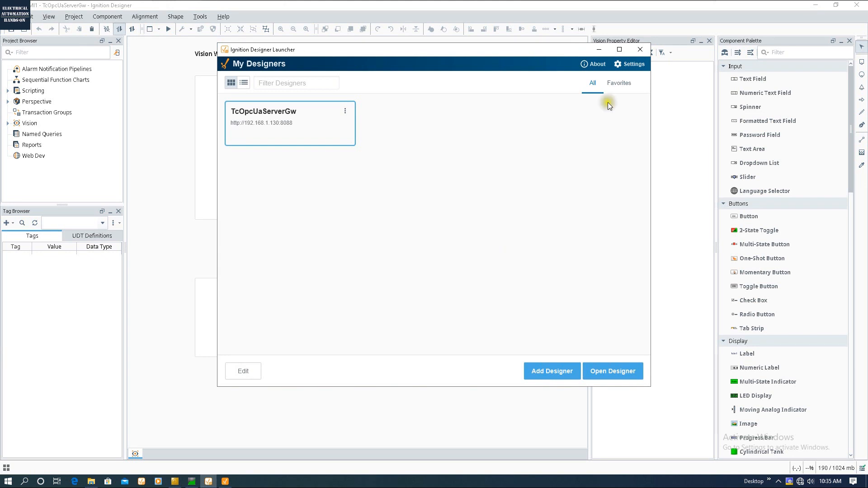
- Under Vision > Windows, create a Main Window type window named 'Main'
{"action": "left_click", "coordinate": [604, 50]}
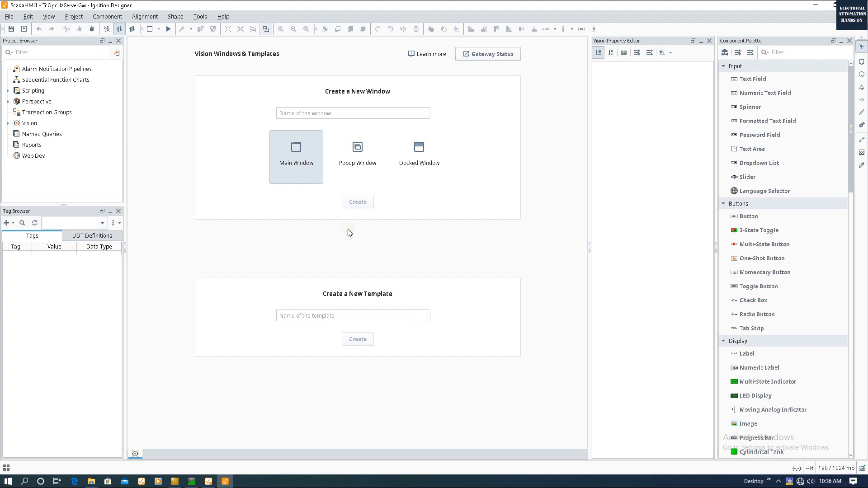
{"action": "left_click", "coordinate": [8, 123]}
{"action": "left_click", "coordinate": [39, 145]}
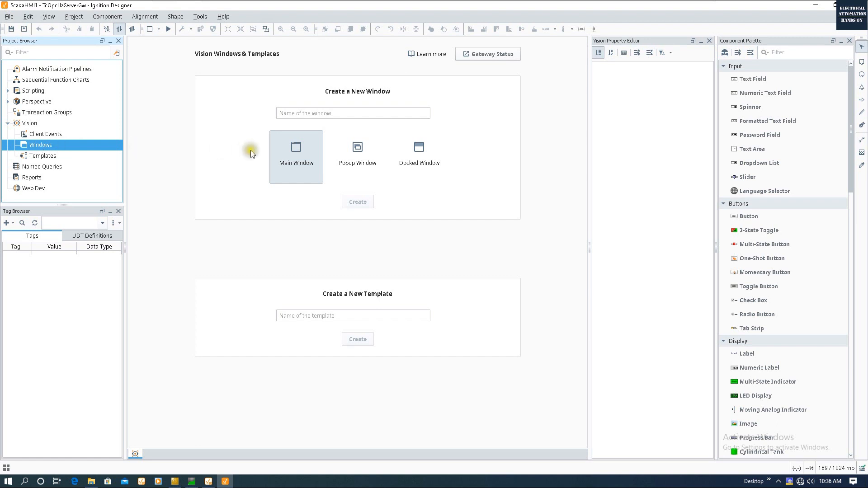
{"action": "left_click", "coordinate": [278, 151]}
{"action": "left_click", "coordinate": [300, 113]}
{"action": "left_click", "coordinate": [293, 112]}
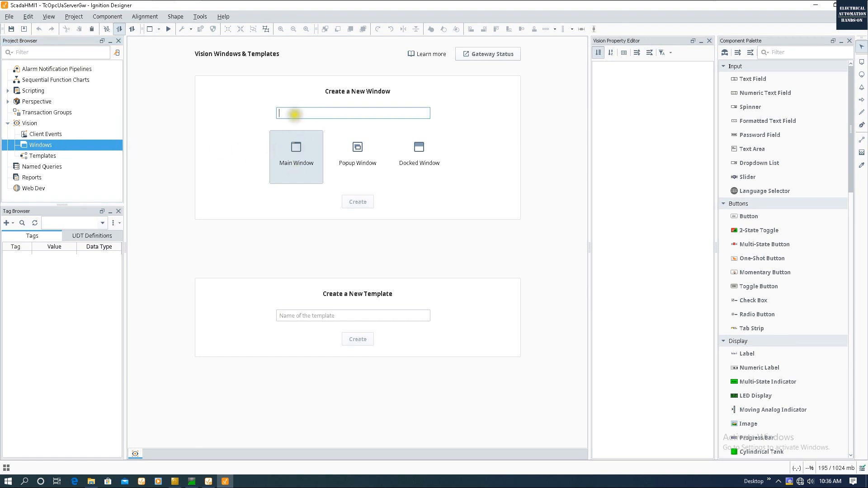
{"action": "type", "text": "Main"}
{"action": "left_click", "coordinate": [357, 202]}
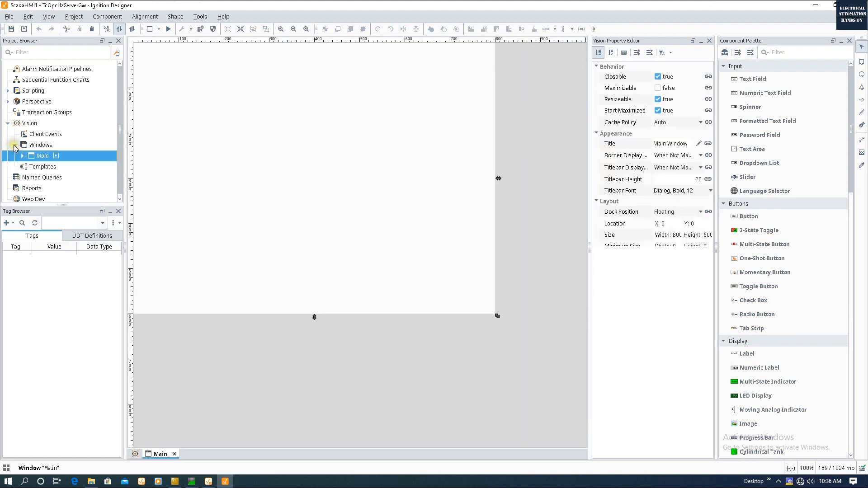
- Expand the Main window's contents in the project tree
{"action": "left_click", "coordinate": [15, 145]}
{"action": "left_click", "coordinate": [15, 146]}
{"action": "left_click", "coordinate": [52, 157]}
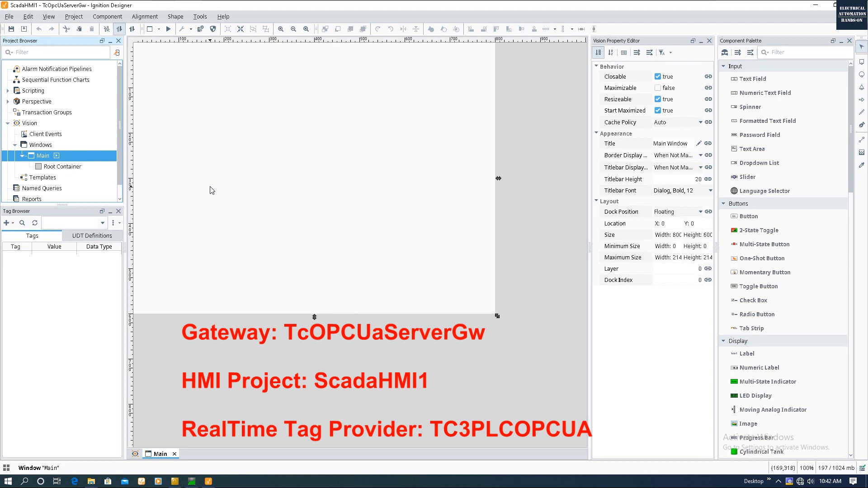
- Switch the Tag Browser to the TC3PLCOPCUA provider and widen the tag panel
{"action": "left_click", "coordinate": [102, 223]}
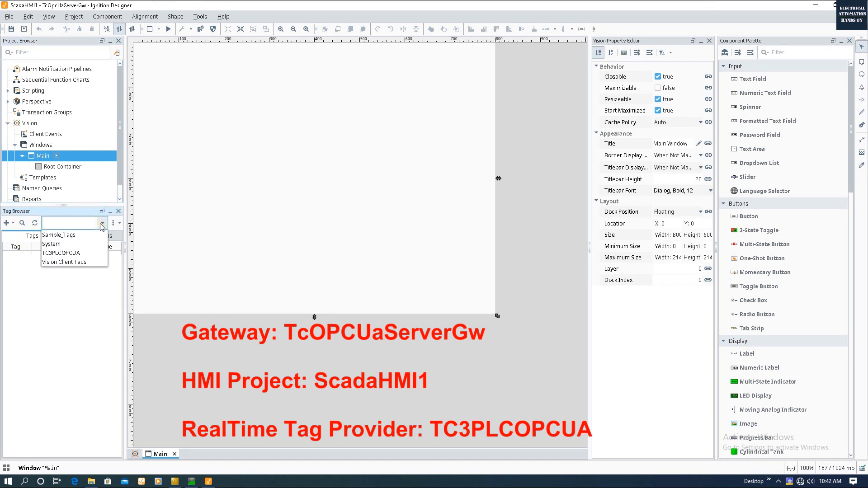
{"action": "left_click", "coordinate": [75, 246]}
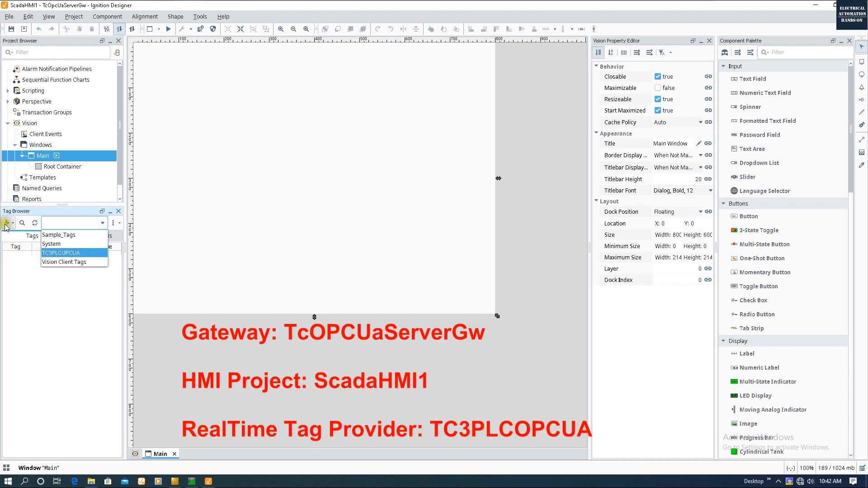
{"action": "left_click", "coordinate": [78, 256]}
{"action": "left_click", "coordinate": [77, 256]}
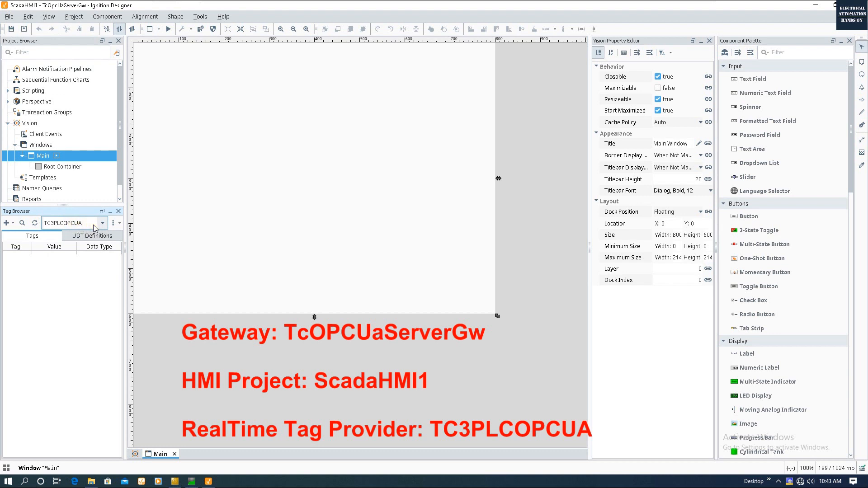
{"action": "left_click_drag", "start_coordinate": [125, 208], "coordinate": [161, 208]}
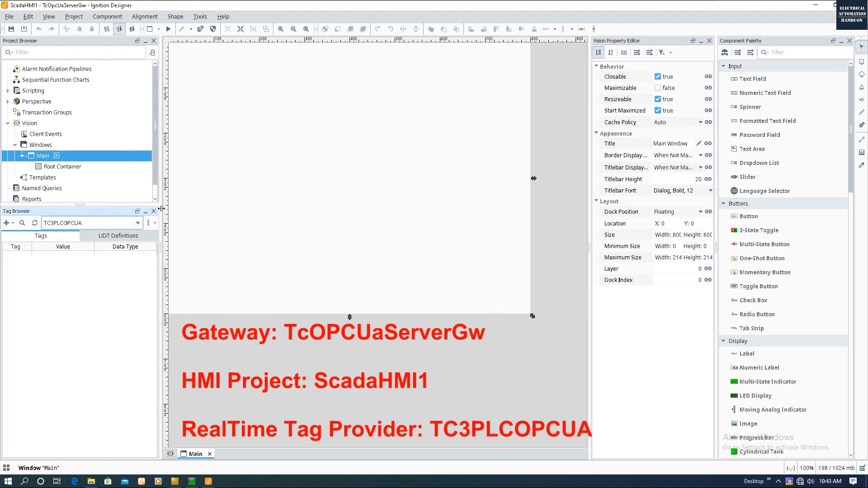
- Browse OPC devices and expand TcOpcUaServer > PLC1 > GVL
{"action": "left_click", "coordinate": [7, 224]}
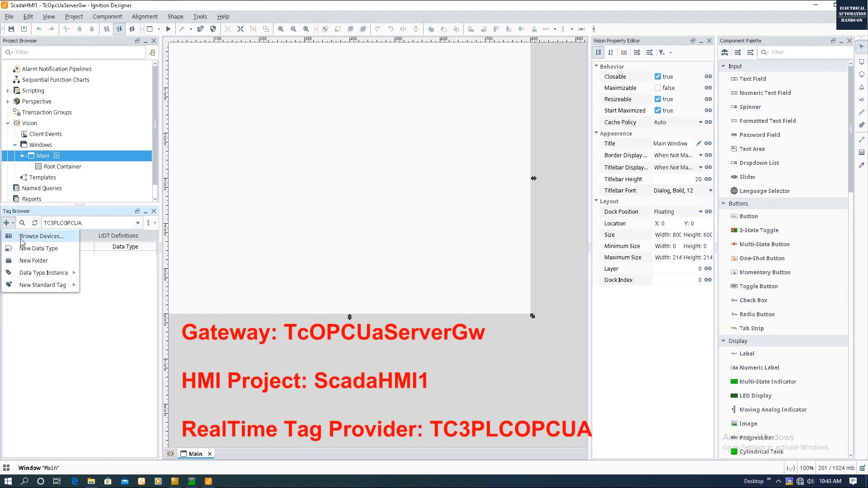
{"action": "left_click", "coordinate": [22, 243]}
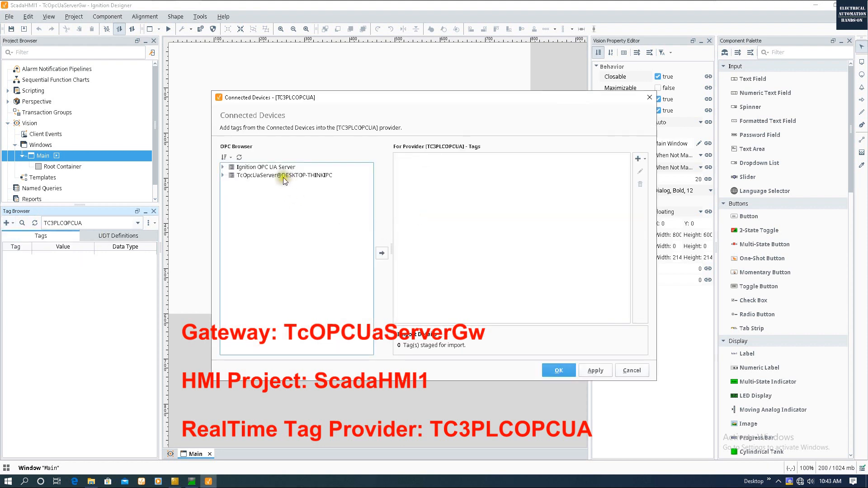
{"action": "left_click", "coordinate": [224, 167]}
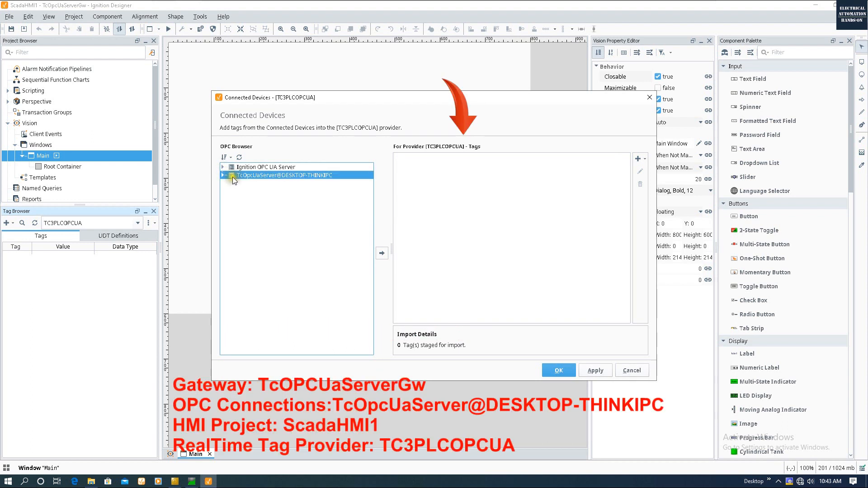
{"action": "left_click", "coordinate": [272, 176]}
{"action": "left_click", "coordinate": [223, 175]}
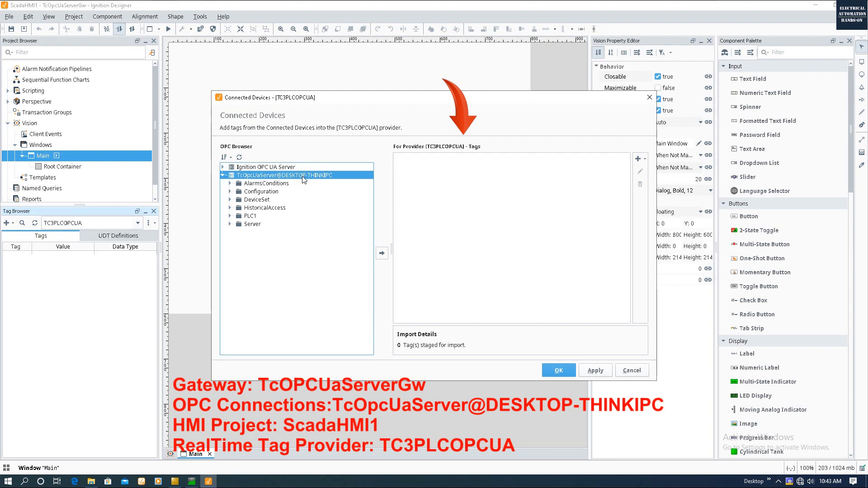
{"action": "double_click", "coordinate": [245, 216]}
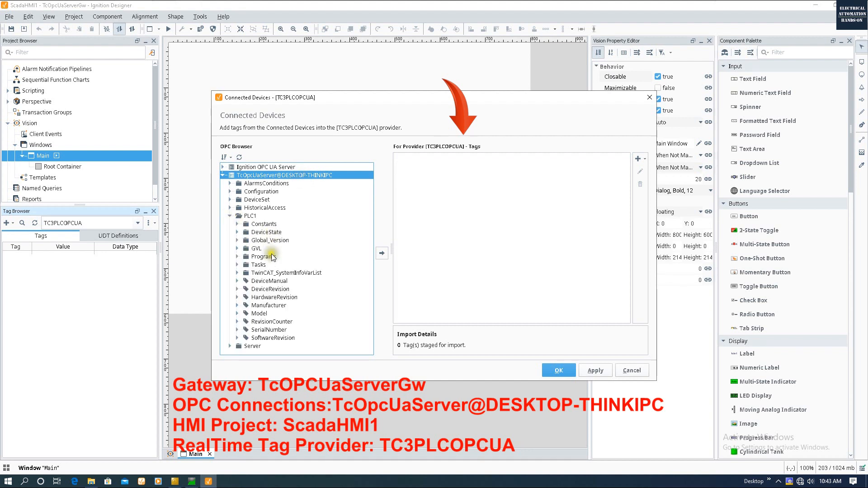
{"action": "left_click", "coordinate": [238, 248]}
- Drag the GVL folder with iA, rX and rY into TC3PLCOPCUA and confirm the import
{"action": "left_click", "coordinate": [255, 249]}
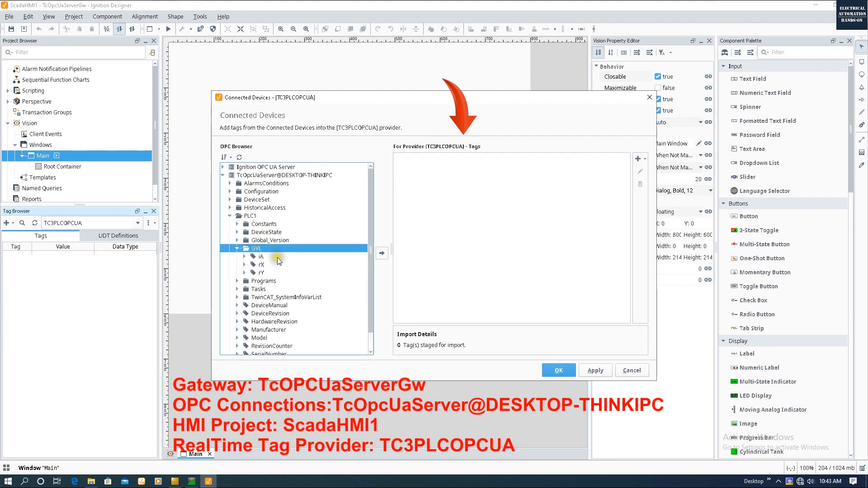
{"action": "left_click", "coordinate": [262, 257]}
{"action": "left_click", "coordinate": [265, 271]}
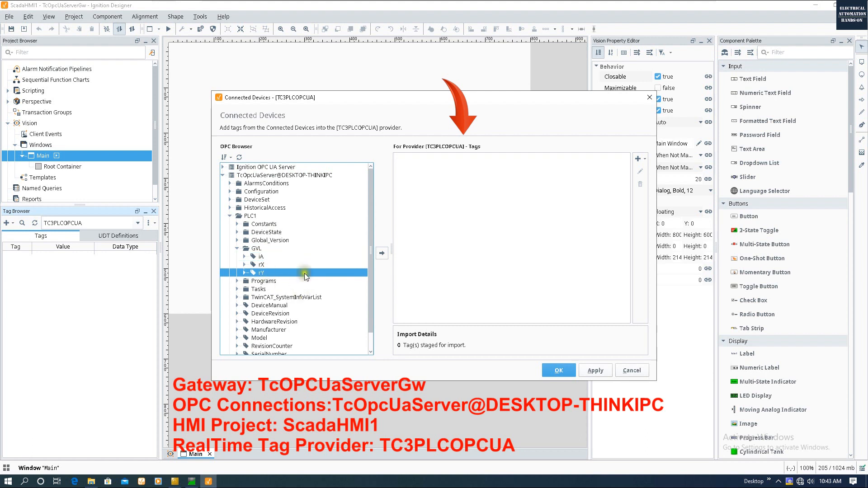
{"action": "left_click", "coordinate": [261, 257], "text": "shift"}
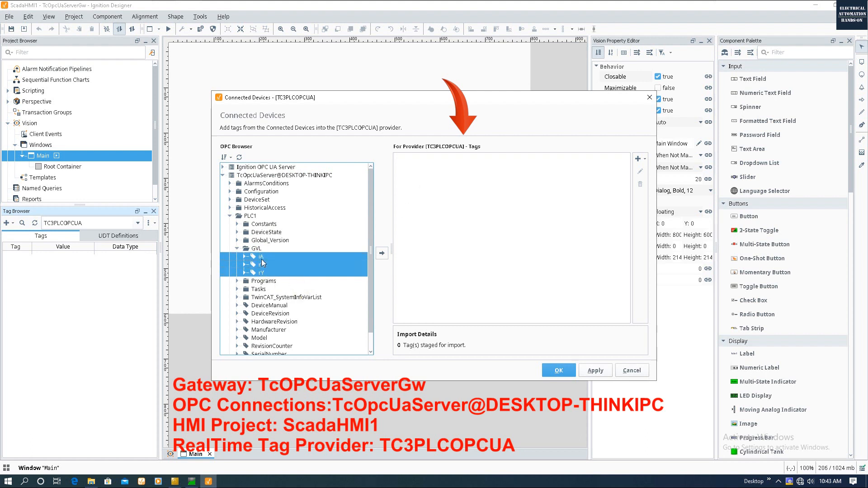
{"action": "left_click", "coordinate": [260, 249]}
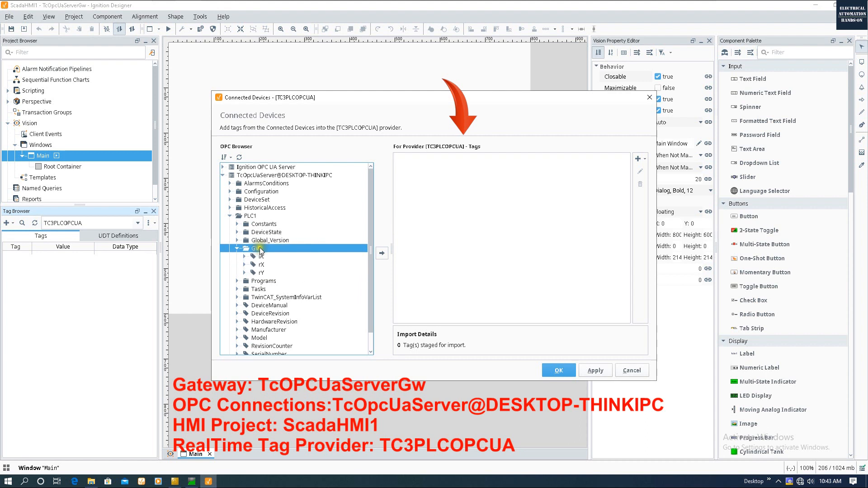
{"action": "left_click_drag", "start_coordinate": [256, 250], "coordinate": [438, 215]}
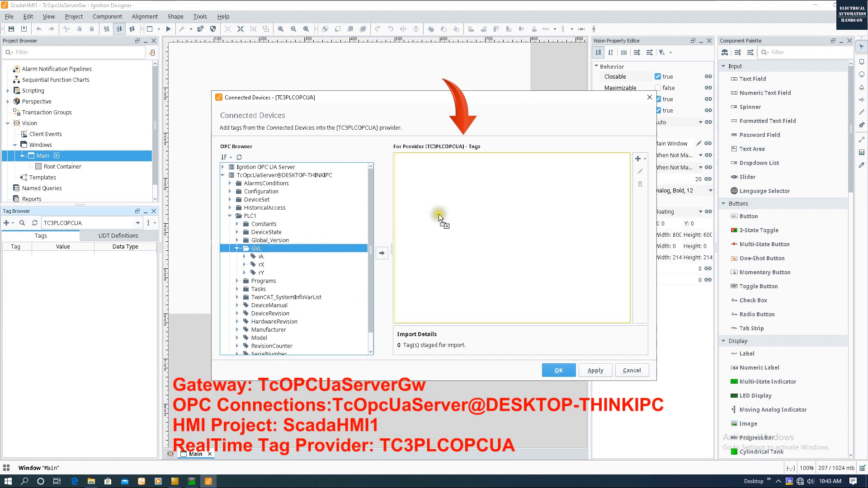
{"action": "left_click_drag", "start_coordinate": [458, 208], "coordinate": [458, 207]}
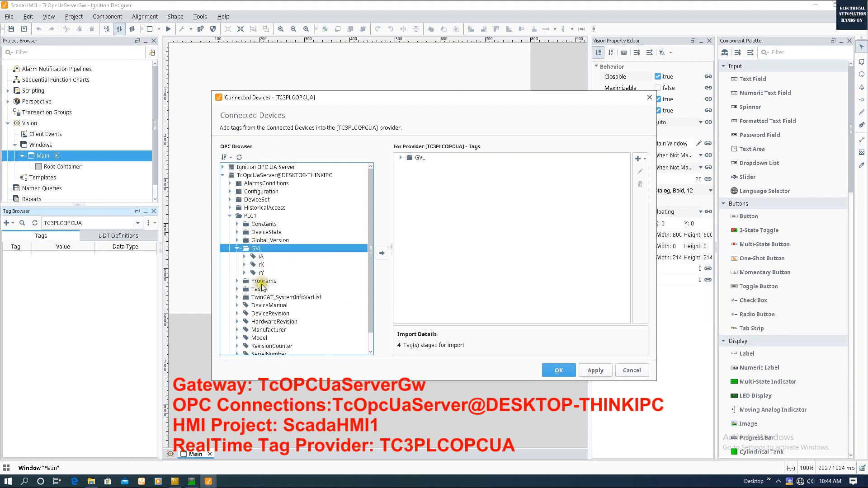
{"action": "left_click", "coordinate": [401, 158]}
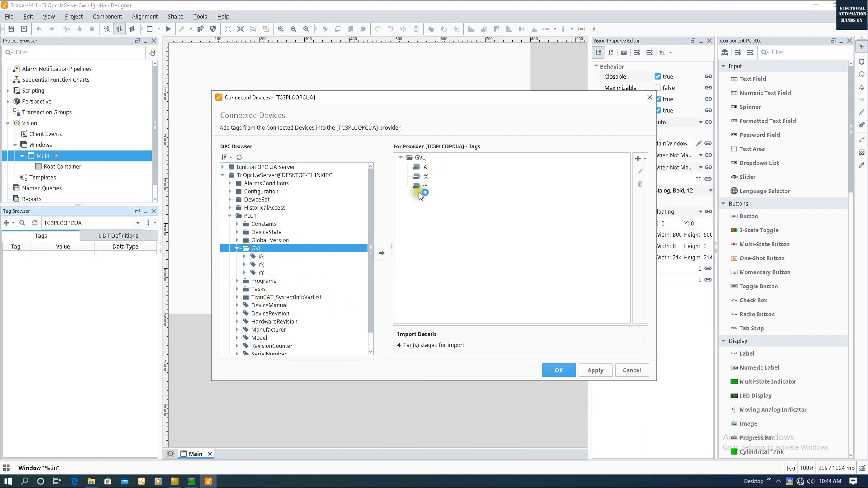
{"action": "left_click", "coordinate": [549, 370]}
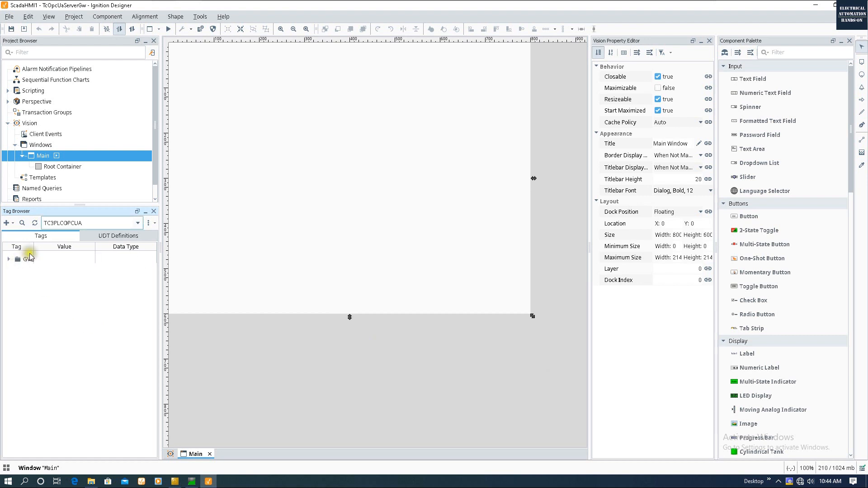
- Widen the Tag column and left panels, then expand GVL to show live iA, rX, rY values
{"action": "left_click_drag", "start_coordinate": [32, 246], "coordinate": [73, 246]}
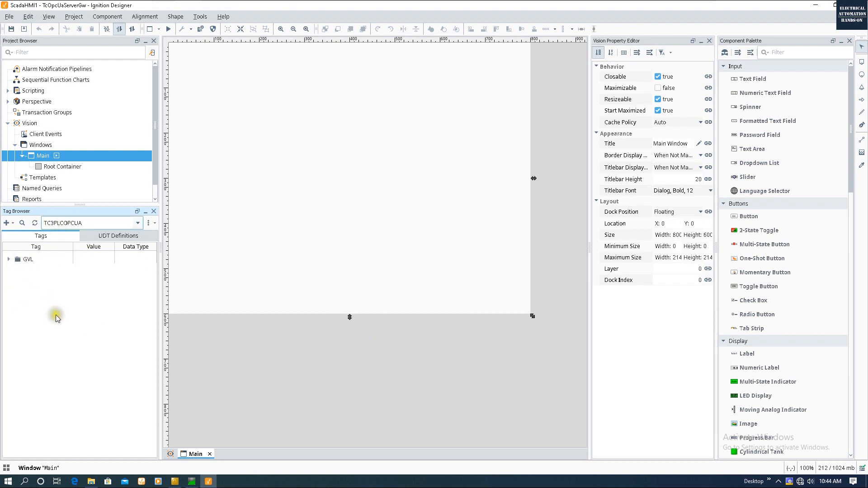
{"action": "left_click_drag", "start_coordinate": [163, 216], "coordinate": [177, 216]}
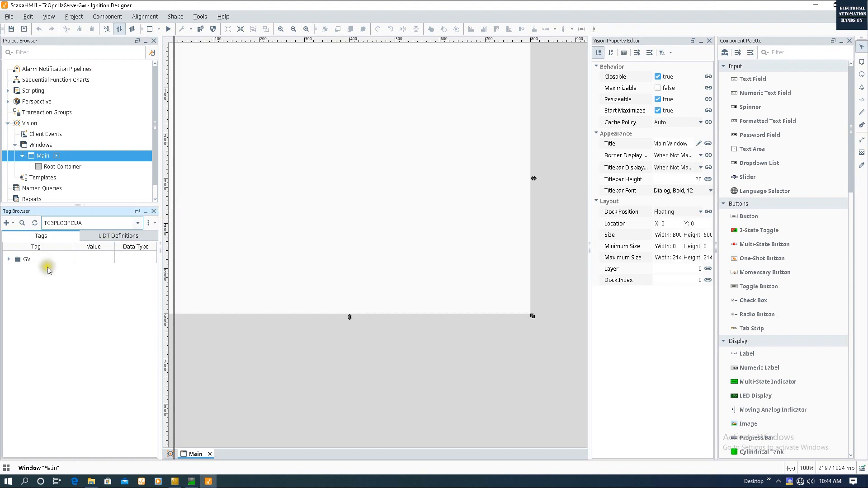
{"action": "left_click", "coordinate": [8, 259]}
{"action": "left_click", "coordinate": [16, 268]}
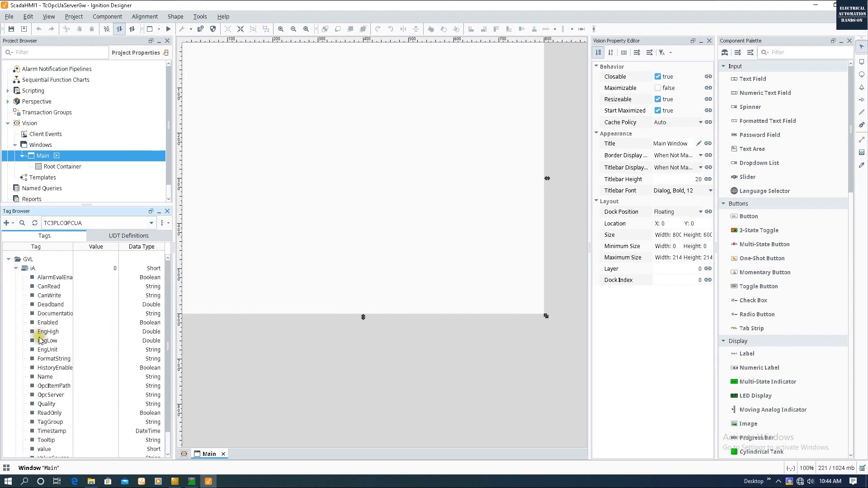
{"action": "left_click", "coordinate": [16, 269]}
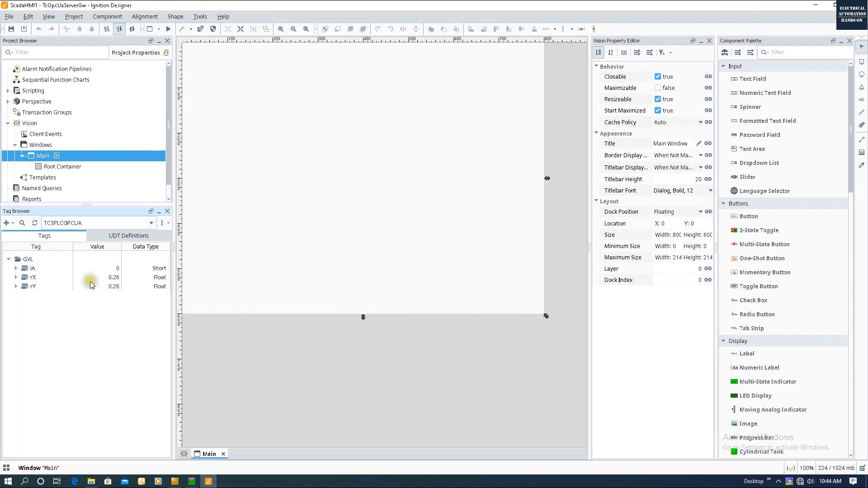
- Select the rX tag and bring up the Tag Browser's options menu
{"action": "left_click", "coordinate": [109, 277]}
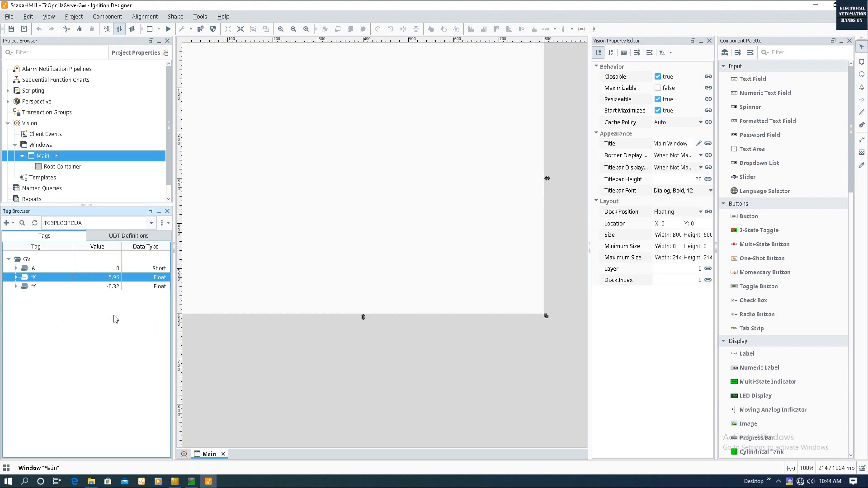
{"action": "left_click", "coordinate": [167, 223]}
{"action": "left_click", "coordinate": [113, 280]}
{"action": "left_click", "coordinate": [163, 223]}
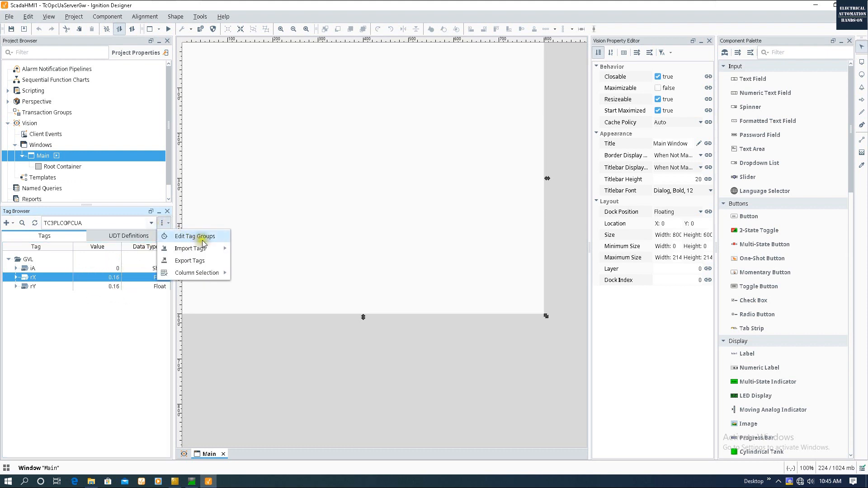
- In the Tag Group Editor, change the Default group's Rate to 500 ms and confirm with OK
{"action": "left_click", "coordinate": [211, 241]}
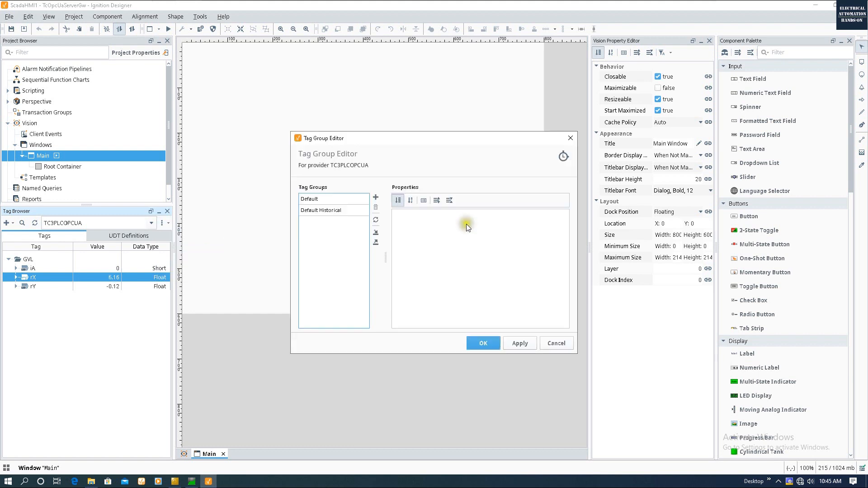
{"action": "left_click", "coordinate": [317, 199]}
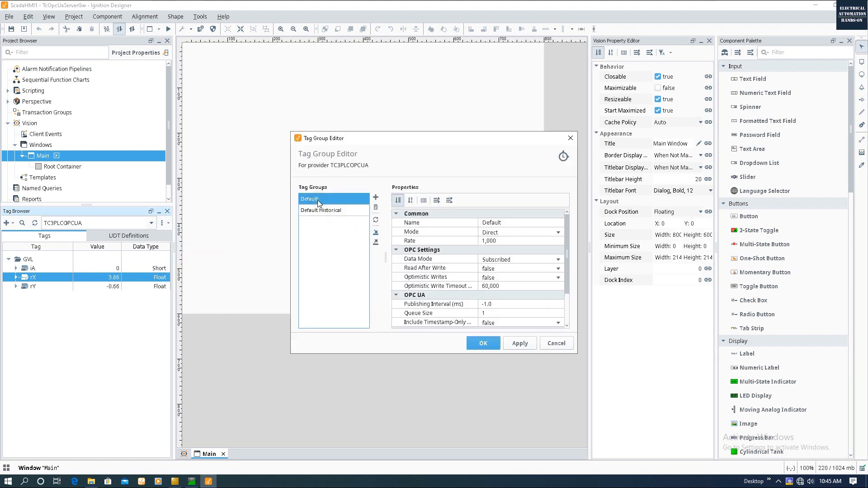
{"action": "left_click", "coordinate": [491, 241]}
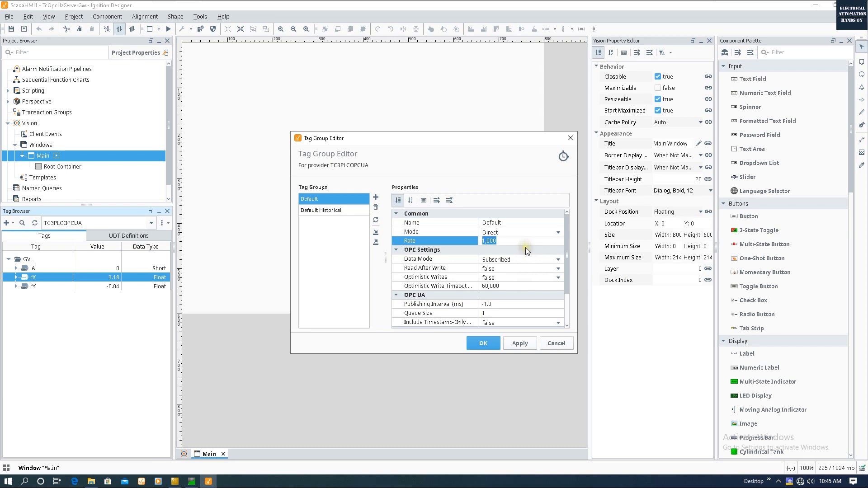
{"action": "type", "text": "500"}
{"action": "left_click", "coordinate": [543, 233]}
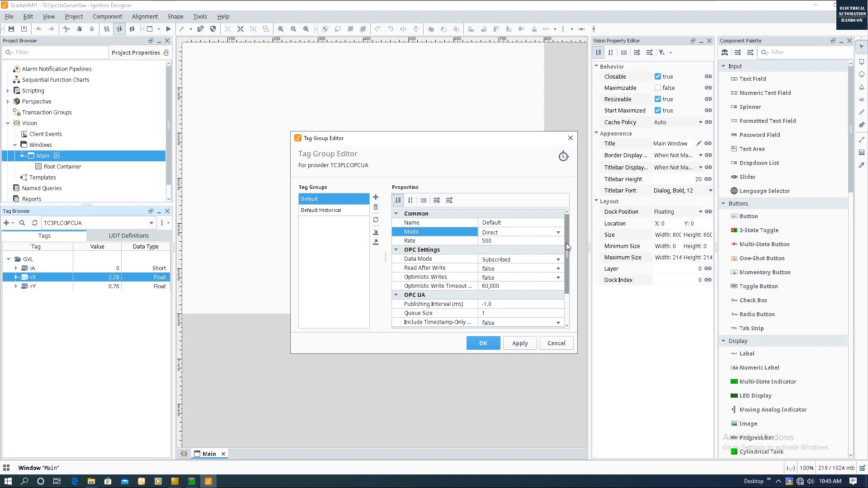
{"action": "left_click", "coordinate": [474, 344]}
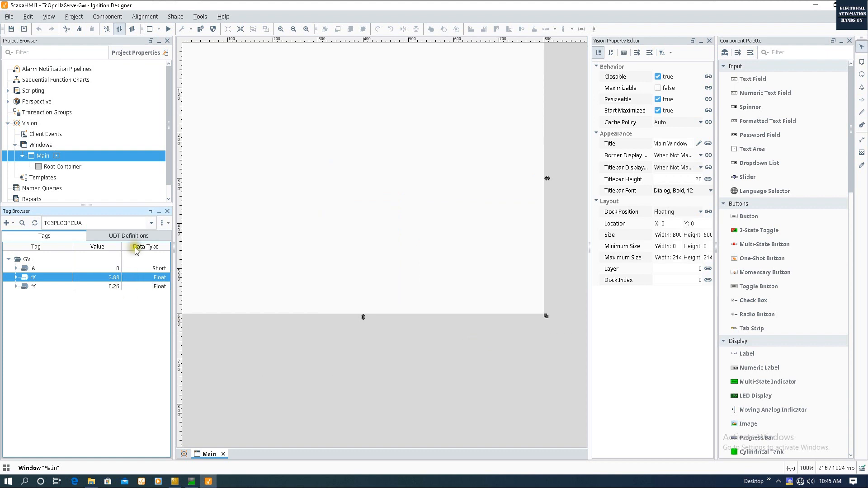
- Drag the rX and rY tags onto the Main window as two LED Display components
{"action": "left_click", "coordinate": [339, 144]}
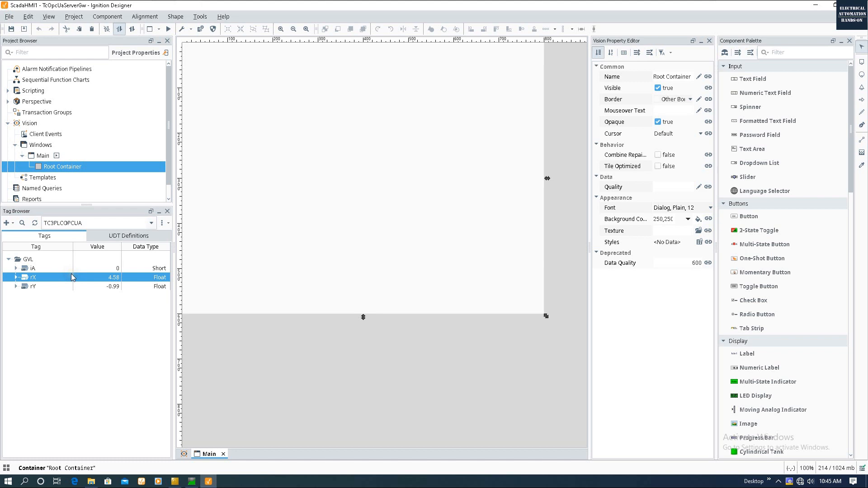
{"action": "left_click", "coordinate": [36, 286], "text": "shift"}
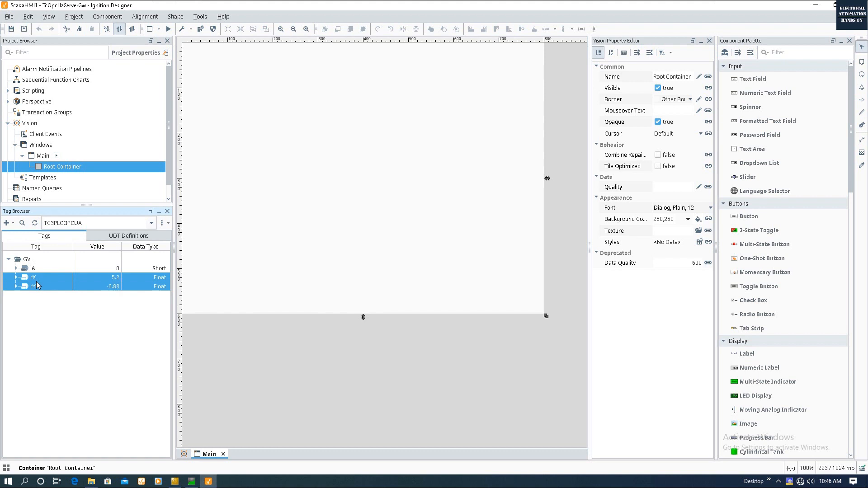
{"action": "left_click_drag", "start_coordinate": [36, 281], "coordinate": [269, 95]}
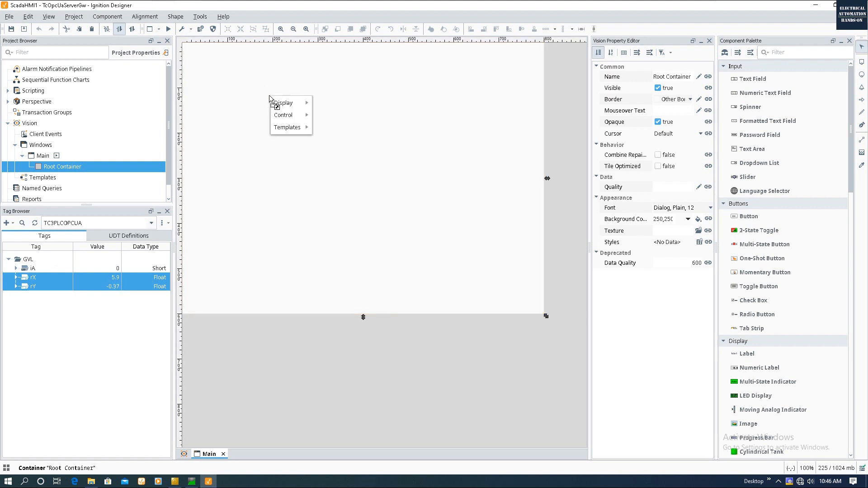
{"action": "mouse_move", "coordinate": [278, 105]}
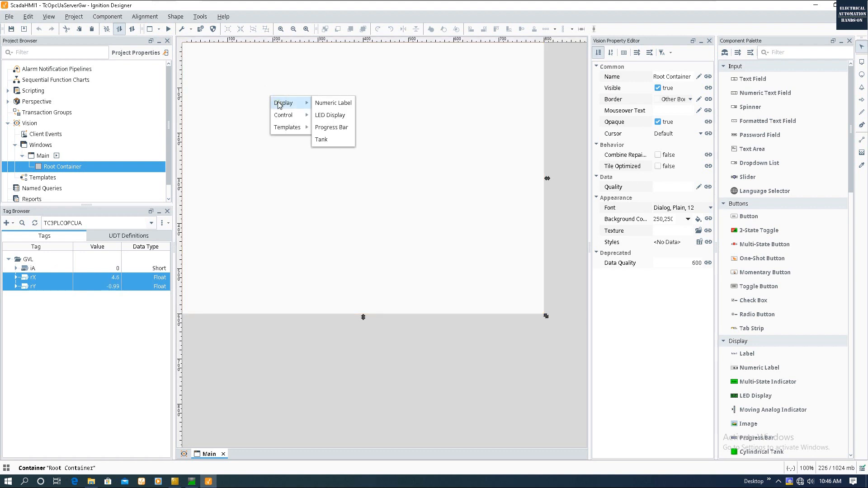
{"action": "left_click", "coordinate": [326, 116]}
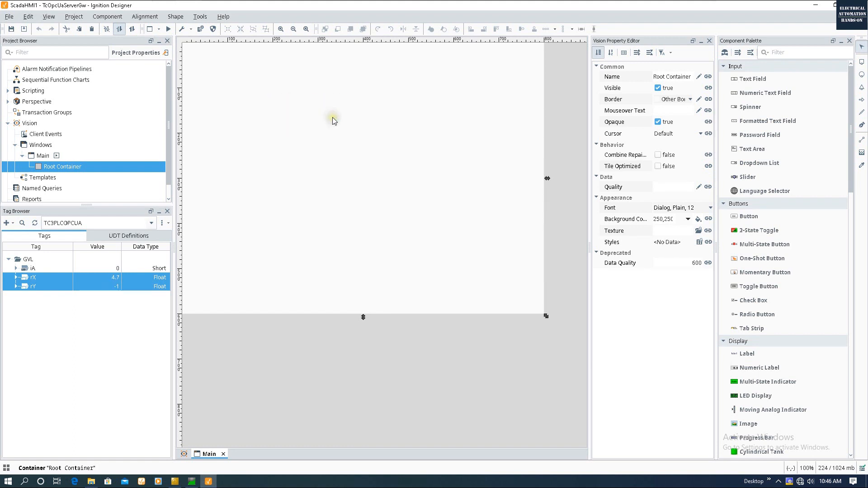
{"action": "left_click", "coordinate": [341, 186]}
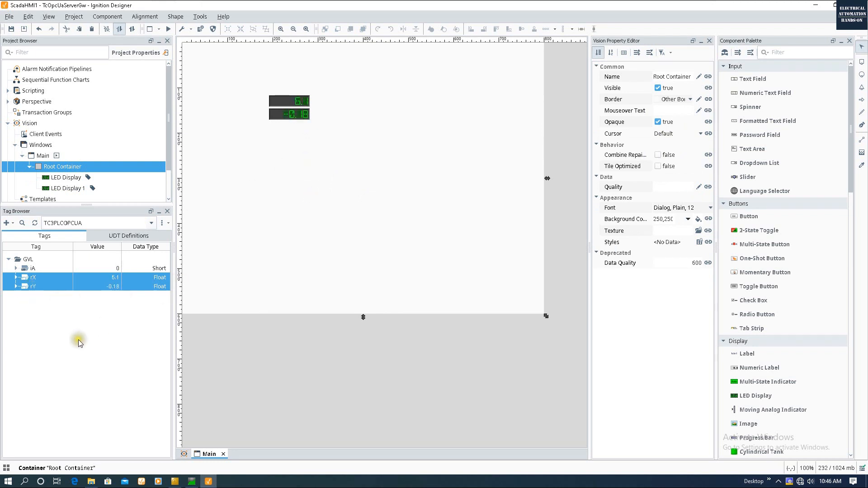
- Drop the iA tag below the LEDs as a Numeric Text Field bound to iA
{"action": "left_click", "coordinate": [35, 270]}
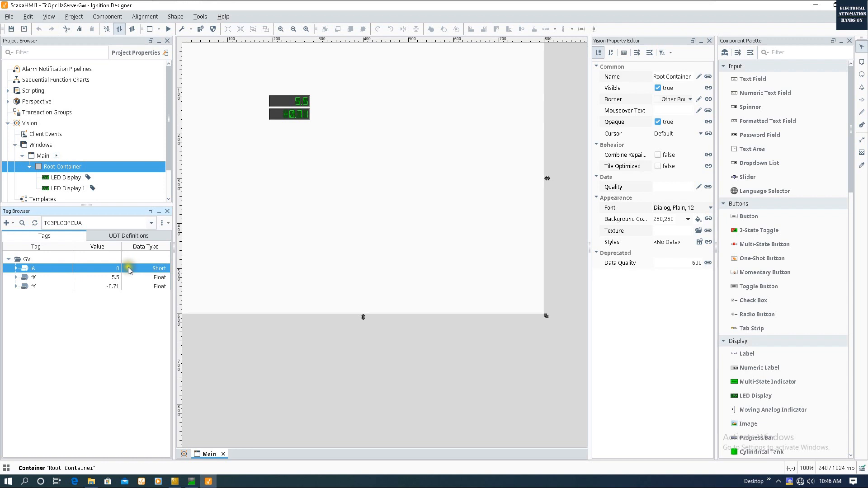
{"action": "left_click_drag", "start_coordinate": [108, 271], "coordinate": [271, 217]}
{"action": "left_click_drag", "start_coordinate": [290, 132], "coordinate": [270, 131]}
{"action": "mouse_move", "coordinate": [287, 153]}
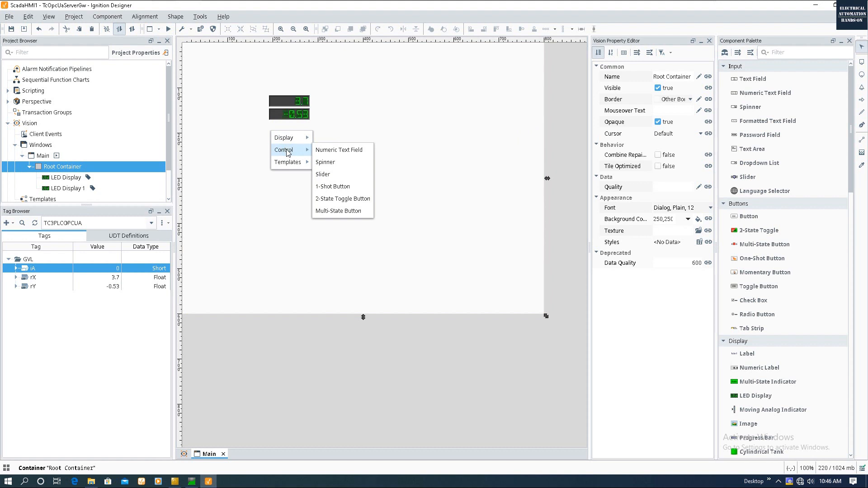
{"action": "left_click", "coordinate": [355, 151]}
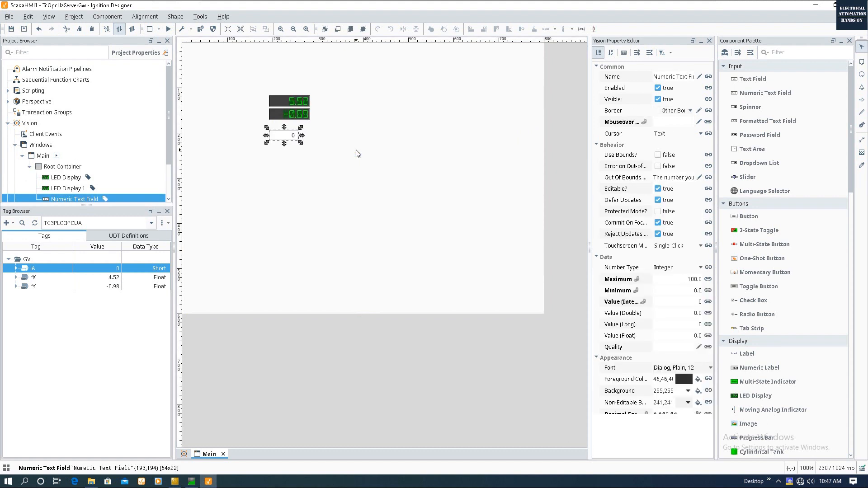
{"action": "left_click", "coordinate": [343, 151]}
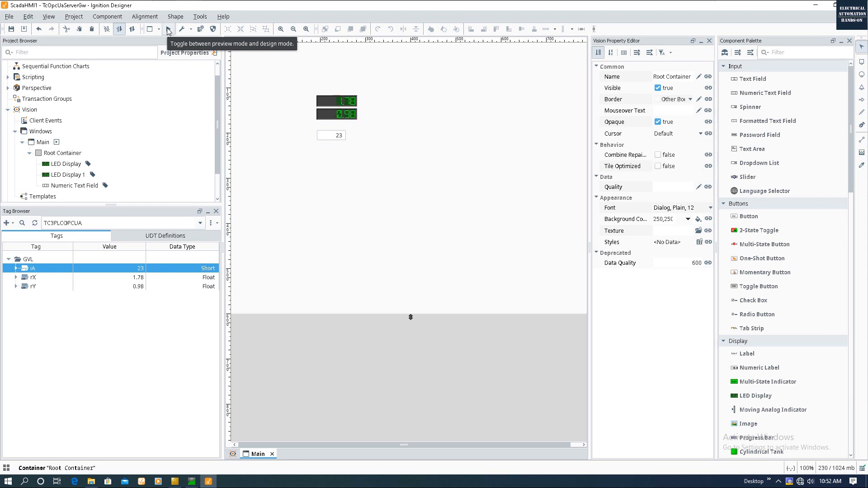
- In preview mode, enter 45 into the iA field, which fails with a Bad_GatewayCommOff error
{"action": "left_click", "coordinate": [168, 30]}
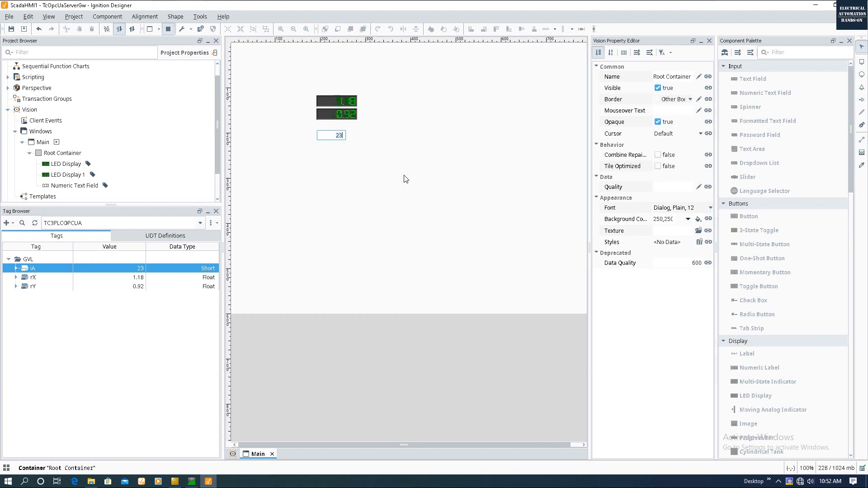
{"action": "left_click", "coordinate": [357, 111]}
{"action": "key", "text": "BackSpace"}
{"action": "key", "text": "Return"}
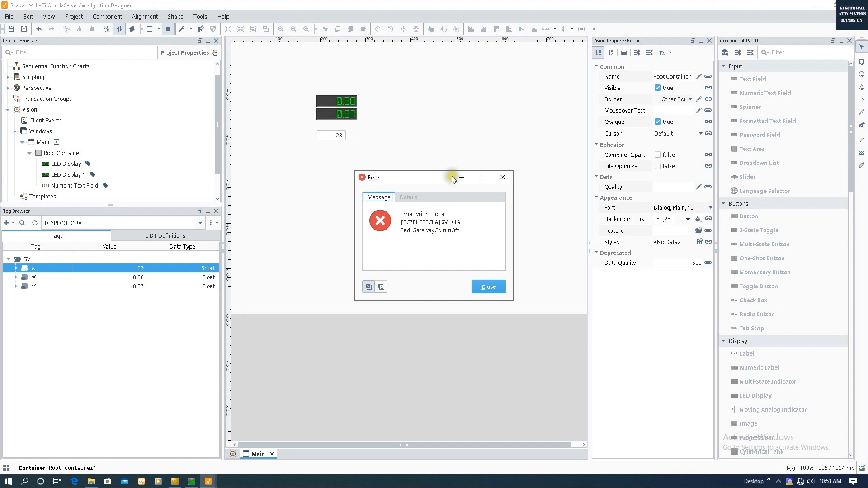
- Dismiss the write error, switch gateway communication to full read/write, and set iA to 100
{"action": "left_click", "coordinate": [507, 177]}
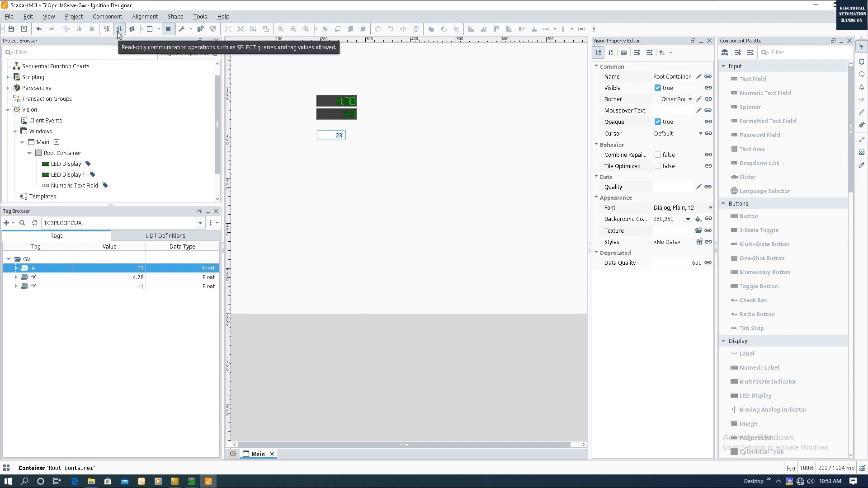
{"action": "left_click", "coordinate": [118, 31]}
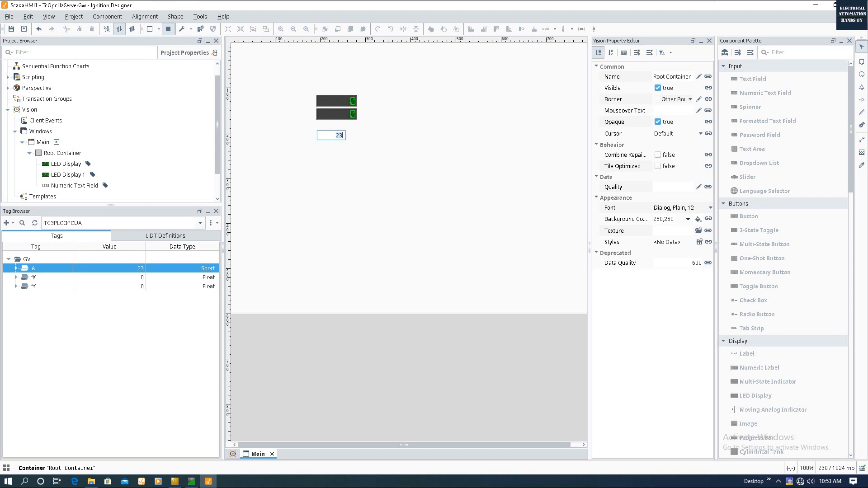
{"action": "left_click", "coordinate": [131, 30]}
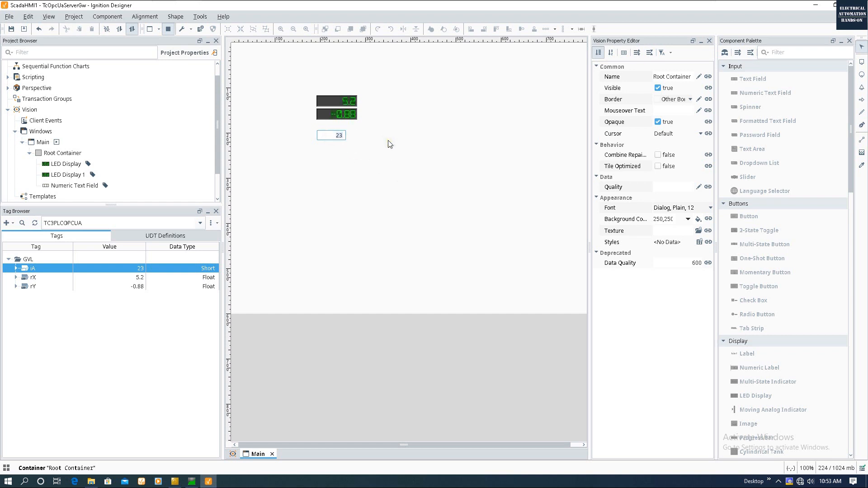
{"action": "type", "text": "100"}
{"action": "key", "text": "Return"}
- Log in to the PLC to confirm iA reads 100 in the live GVL values, then log out
{"action": "left_click", "coordinate": [176, 443]}
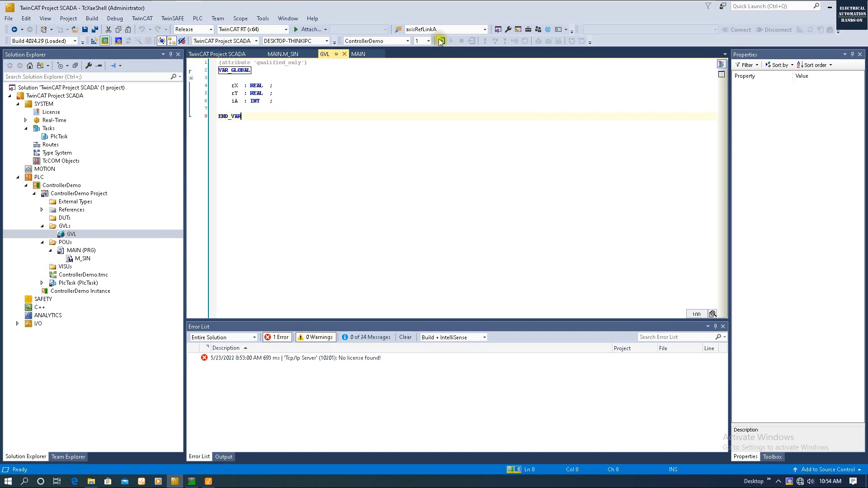
{"action": "left_click", "coordinate": [442, 41]}
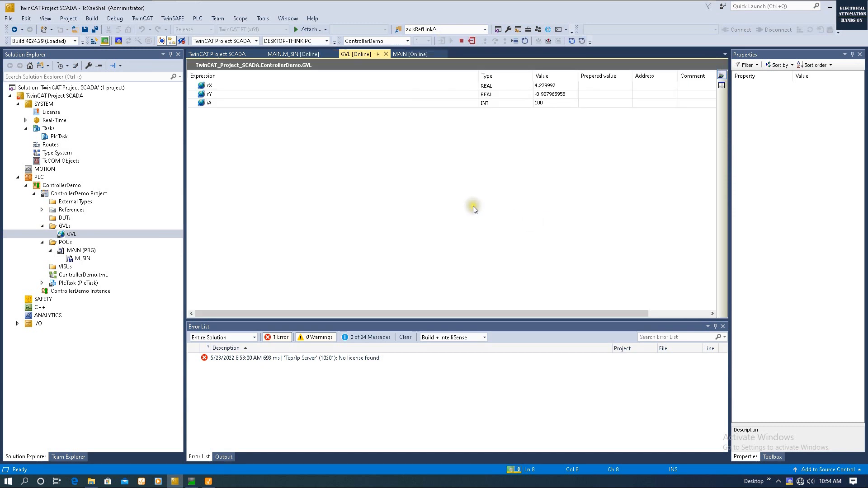
{"action": "left_click", "coordinate": [221, 104]}
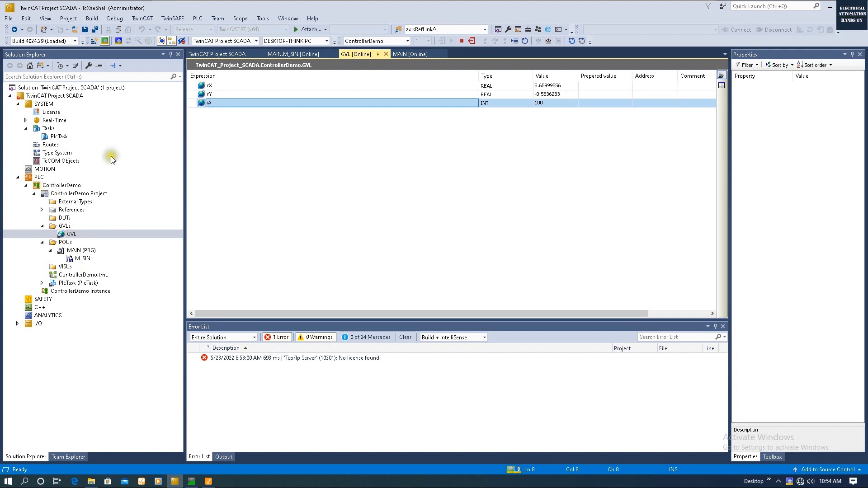
{"action": "left_click", "coordinate": [70, 234]}
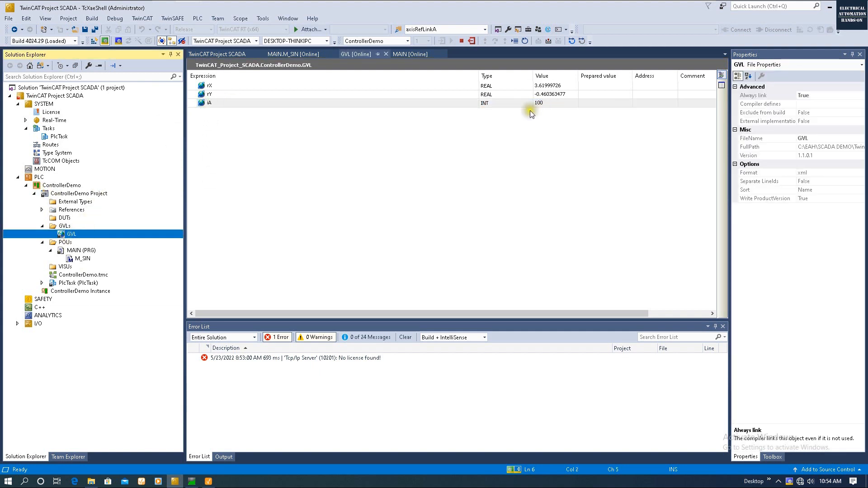
{"action": "left_click", "coordinate": [544, 103]}
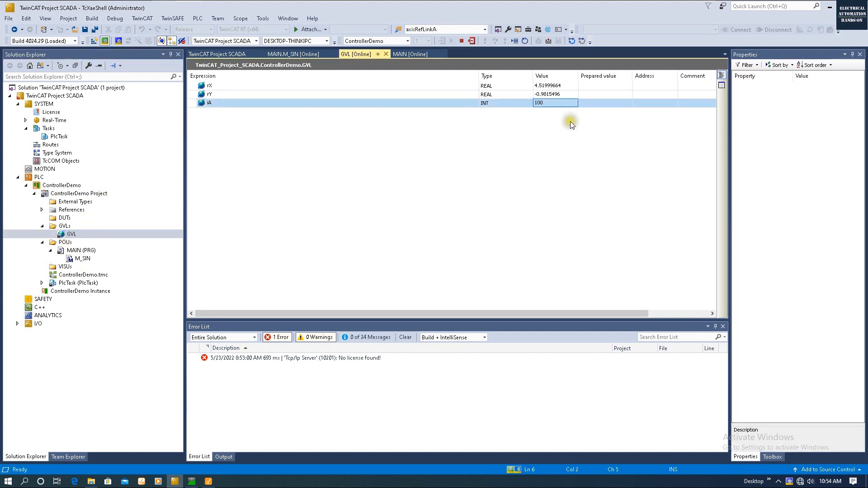
{"action": "left_click", "coordinate": [564, 153]}
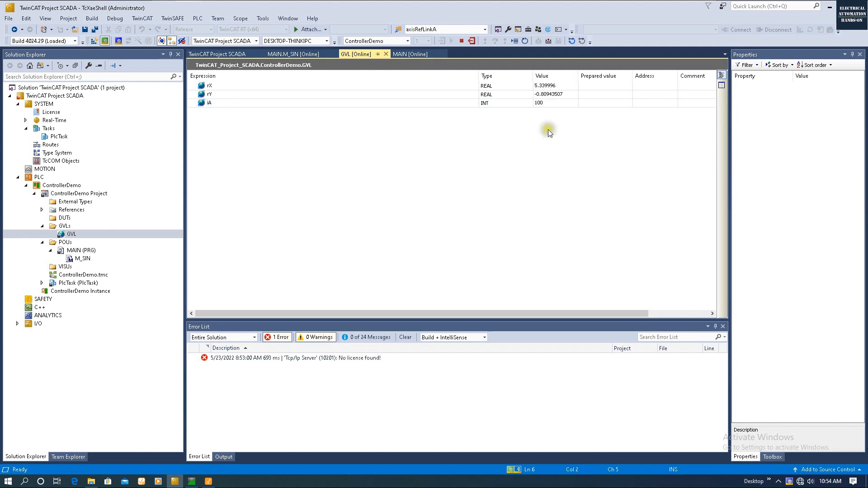
{"action": "left_click", "coordinate": [472, 41]}
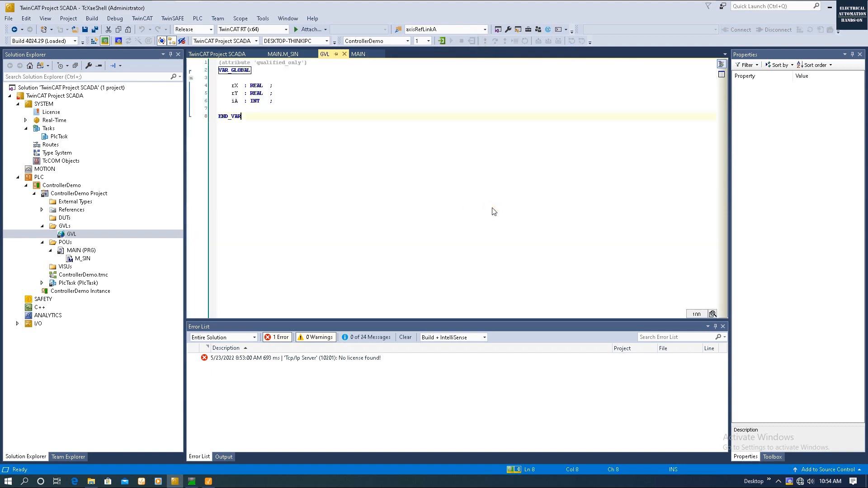
- Add the declaration 'rNew1 : REAL;' on a new line below iA in the GVL
{"action": "left_click", "coordinate": [288, 101]}
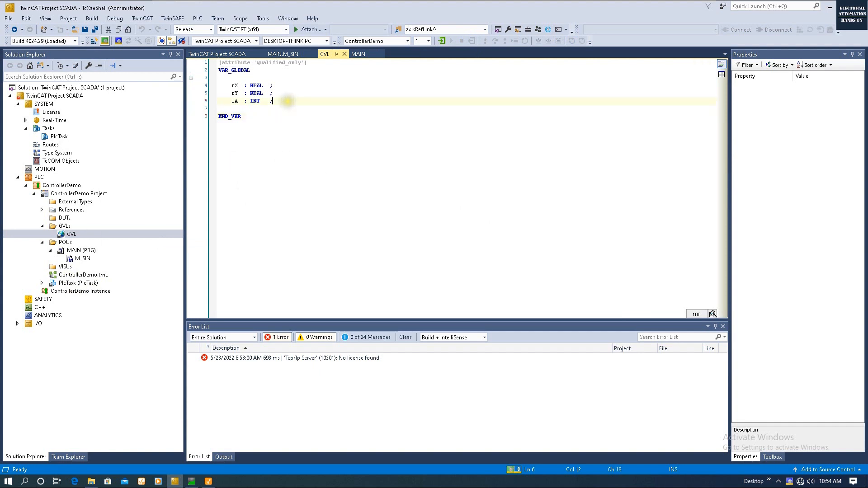
{"action": "key", "text": "Return"}
{"action": "key", "text": "Return"}
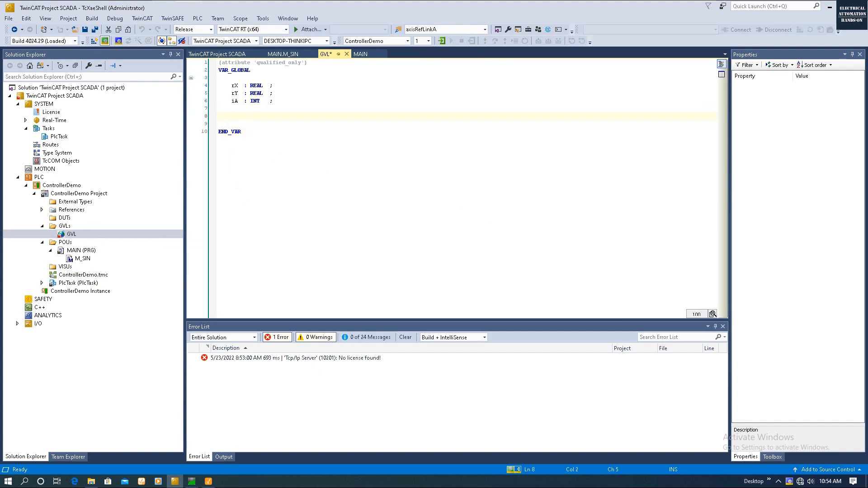
{"action": "type", "text": "rA=B"}
{"action": "key", "text": "BackSpace"}
{"action": "key", "text": "BackSpace"}
{"action": "key", "text": "BackSpace"}
{"action": "type", "text": "Newl"}
{"action": "key", "text": "Tab"}
{"action": "type", "text": ": REAL;"}
- Declare 'rNew2 : REAL;' and 'rNew3 : REAL;' beneath rNew1
{"action": "key", "text": "Return"}
{"action": "type", "text": "rNew"}
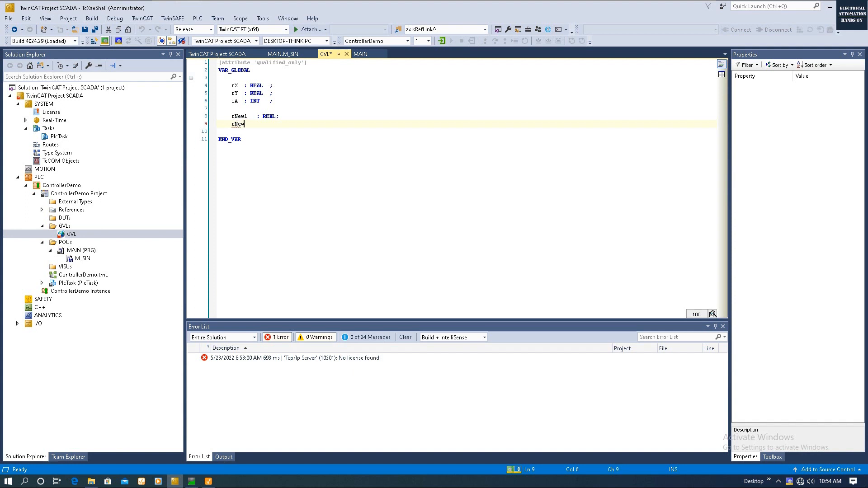
{"action": "type", "text": "2"}
{"action": "type", "text": "   :"}
{"action": "key", "text": "BackSpace"}
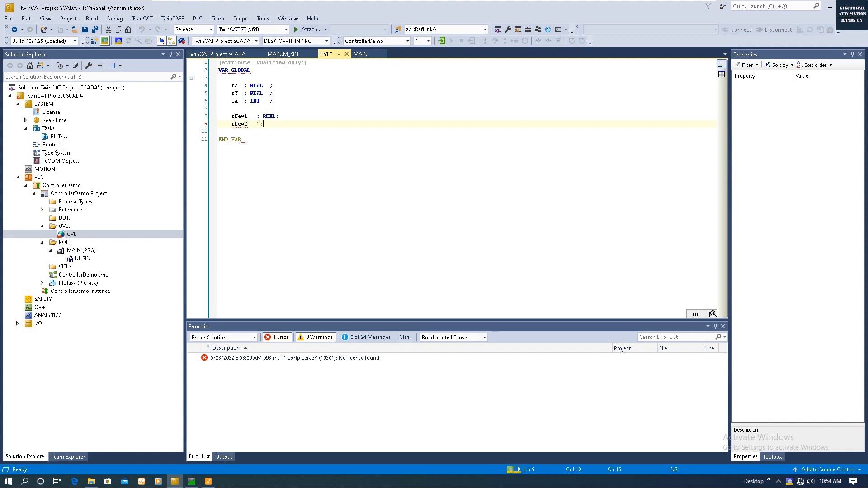
{"action": "type", "text": ":"}
{"action": "left_click", "coordinate": [280, 170]}
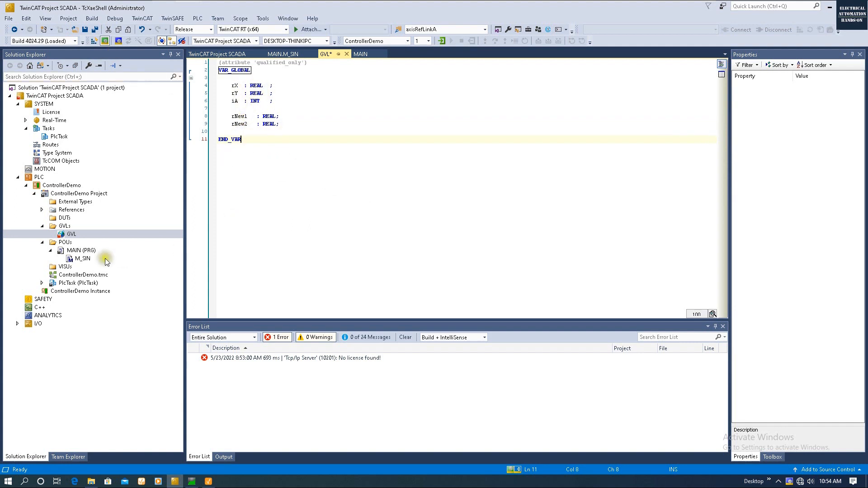
{"action": "left_click", "coordinate": [294, 123]}
{"action": "key", "text": "Return"}
{"action": "type", "text": "rNew3"}
{"action": "key", "text": "Tab"}
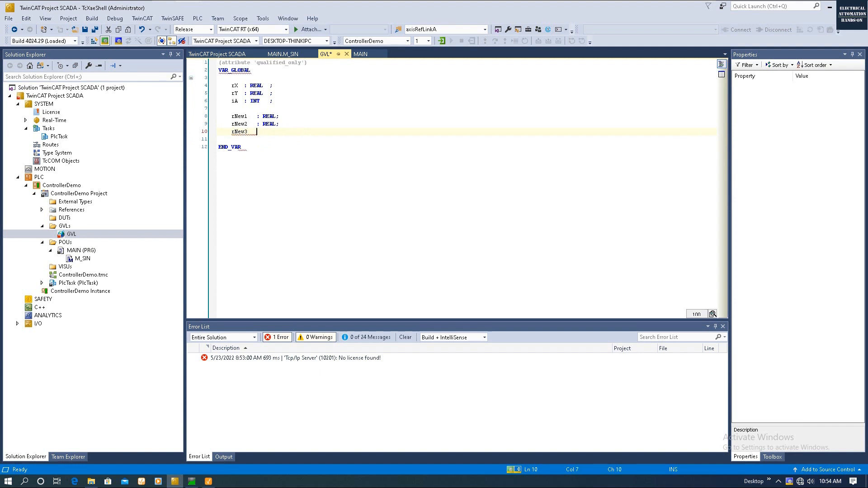
{"action": "type", "text": ": REAL;"}
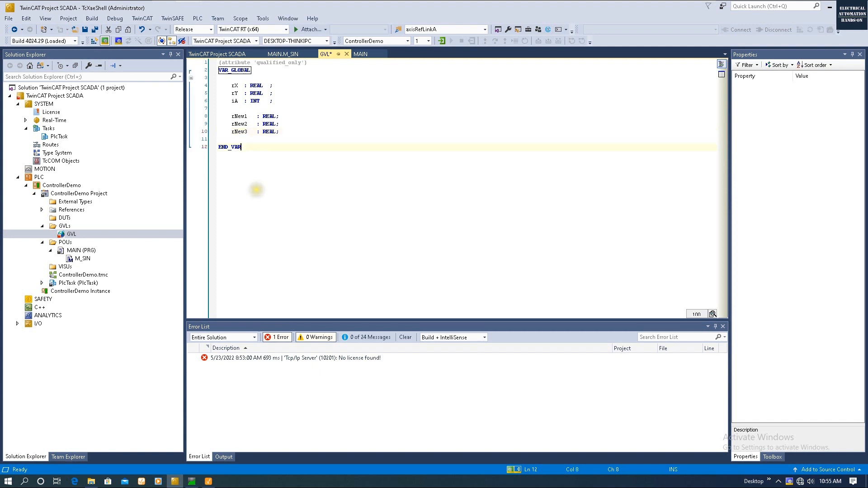
- In the M_SIN method, add the line 'GVL.rNew3 := GVL.rNew1 + GVL.rNew2;'
{"action": "double_click", "coordinate": [81, 258]}
{"action": "key", "text": "Return"}
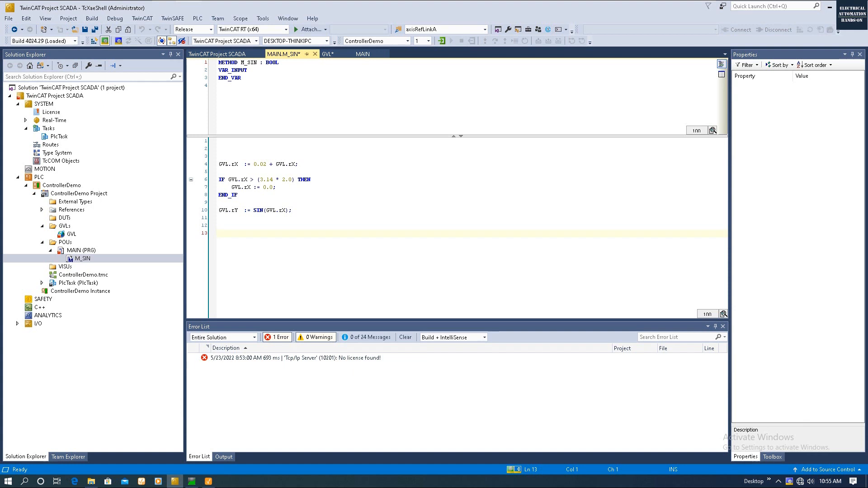
{"action": "type", "text": "GVL."}
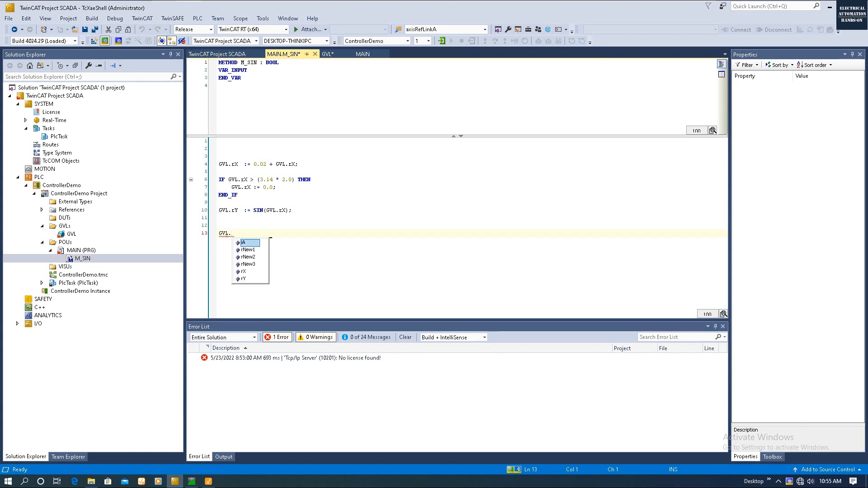
{"action": "double_click", "coordinate": [248, 265]}
{"action": "key", "text": "Tab"}
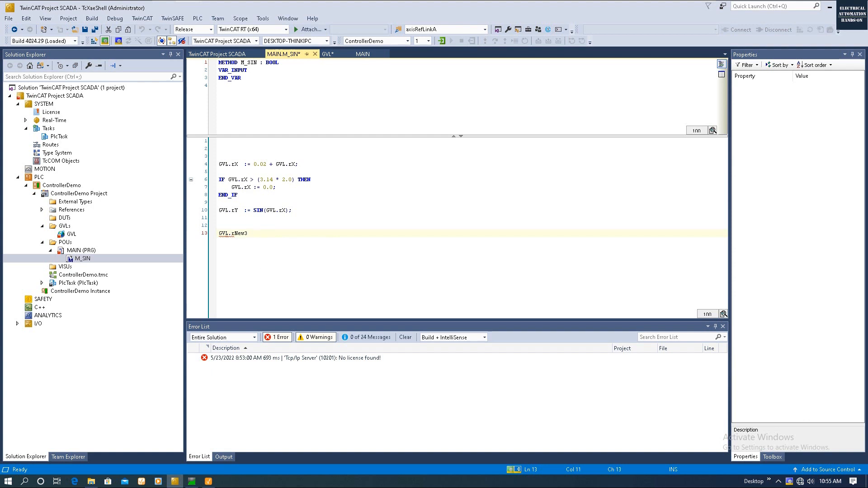
{"action": "type", "text": ": GVL."}
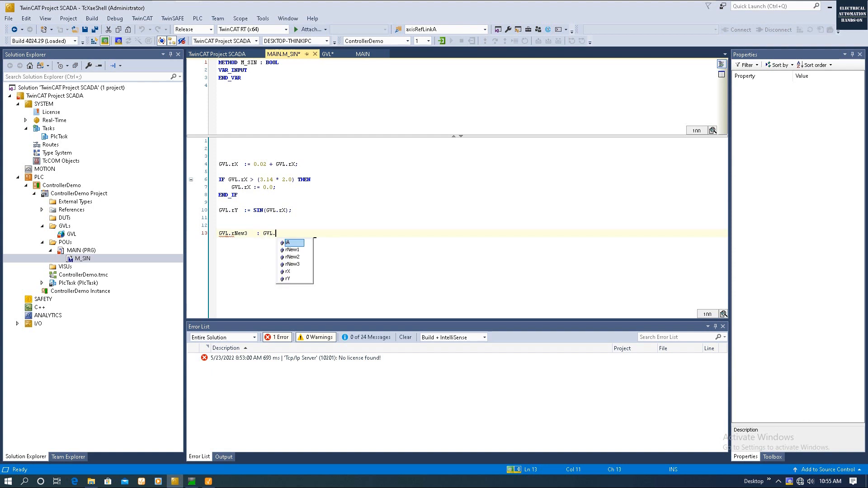
{"action": "double_click", "coordinate": [299, 251]}
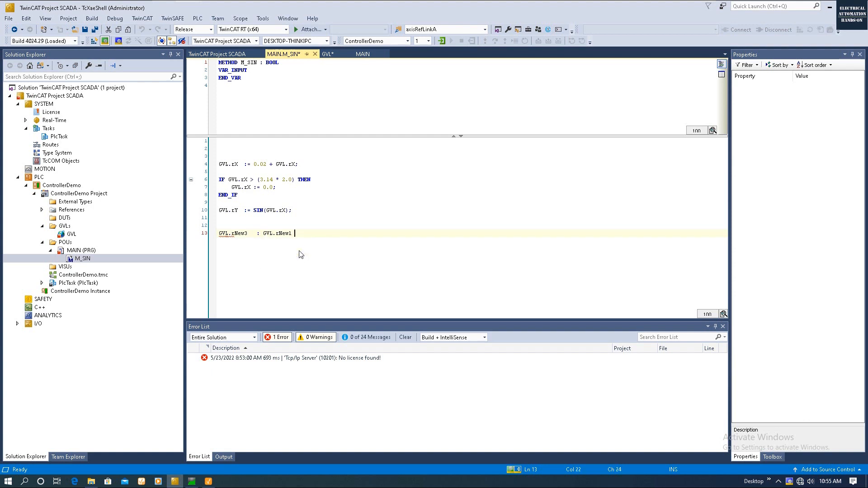
{"action": "type", "text": "+ GVL.rNew"}
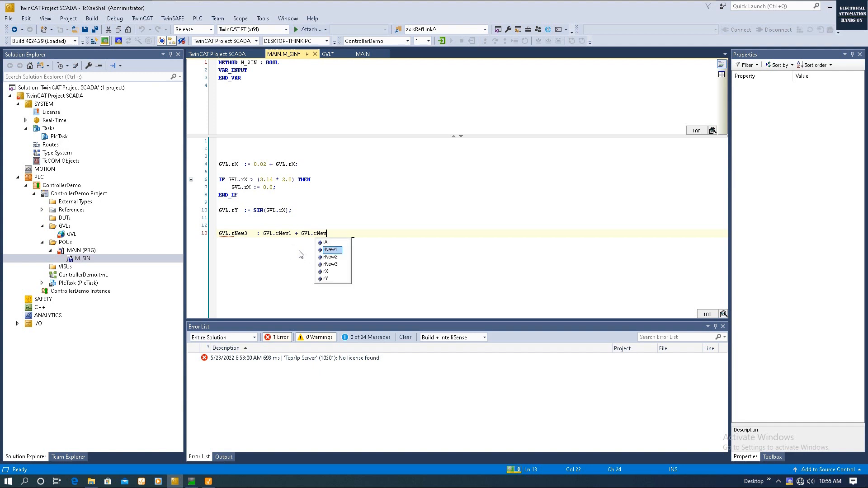
{"action": "type", "text": "2;"}
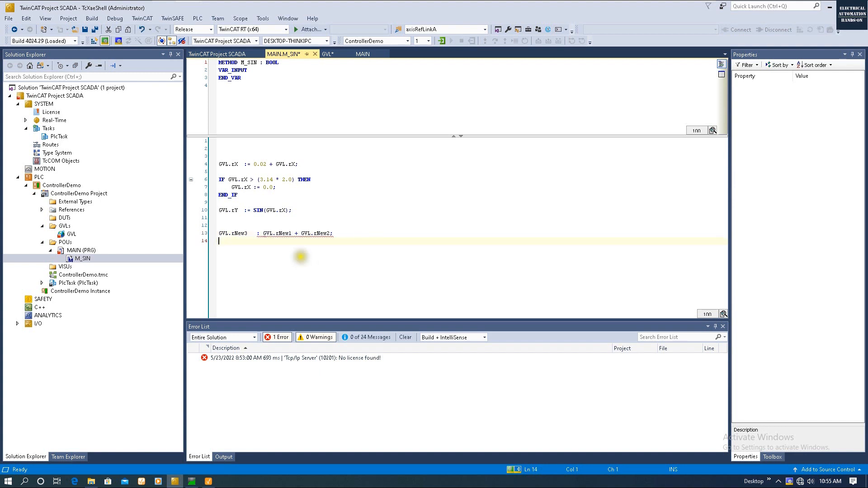
{"action": "left_click", "coordinate": [260, 233]}
{"action": "type", "text": "="}
{"action": "left_click", "coordinate": [272, 244]}
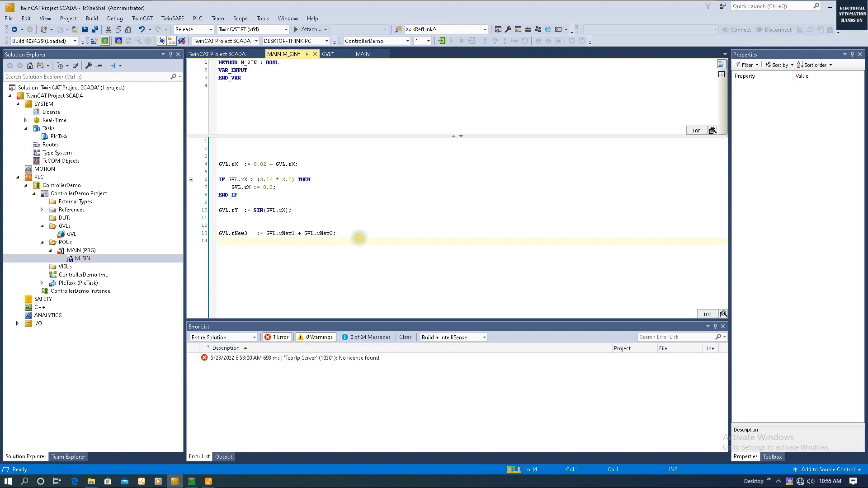
- Save all changed files and reopen the GVL declarations
{"action": "left_click", "coordinate": [94, 30]}
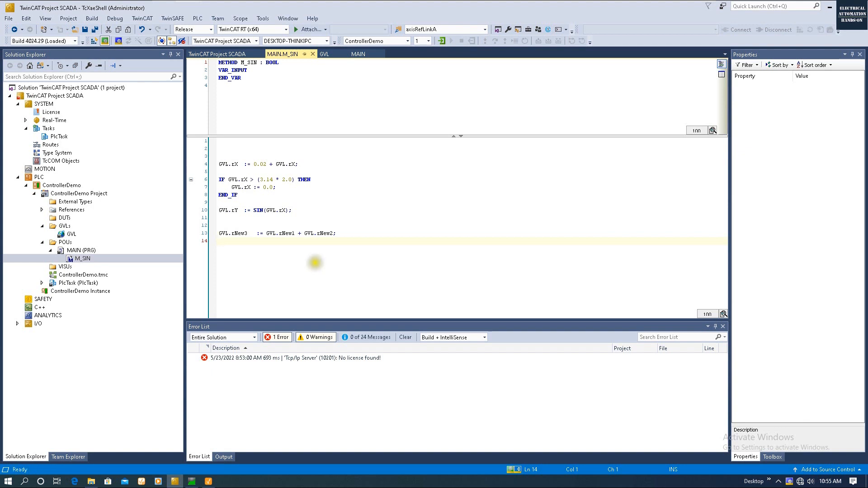
{"action": "left_click", "coordinate": [72, 233]}
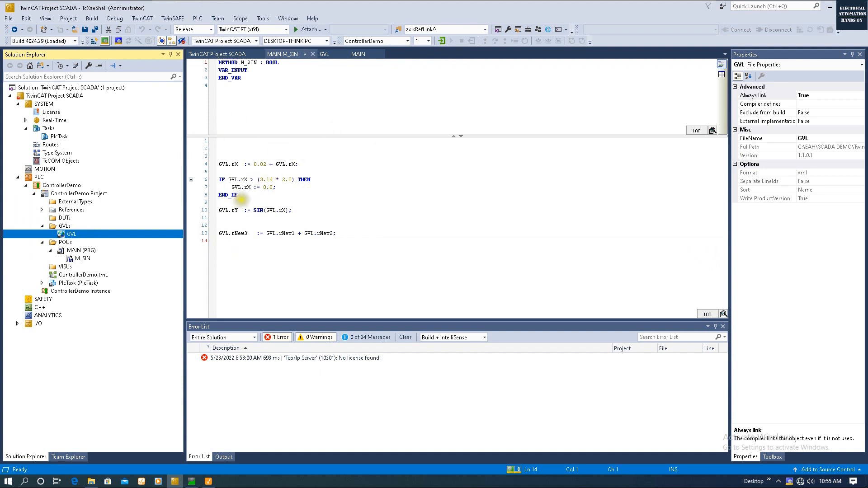
{"action": "double_click", "coordinate": [93, 231]}
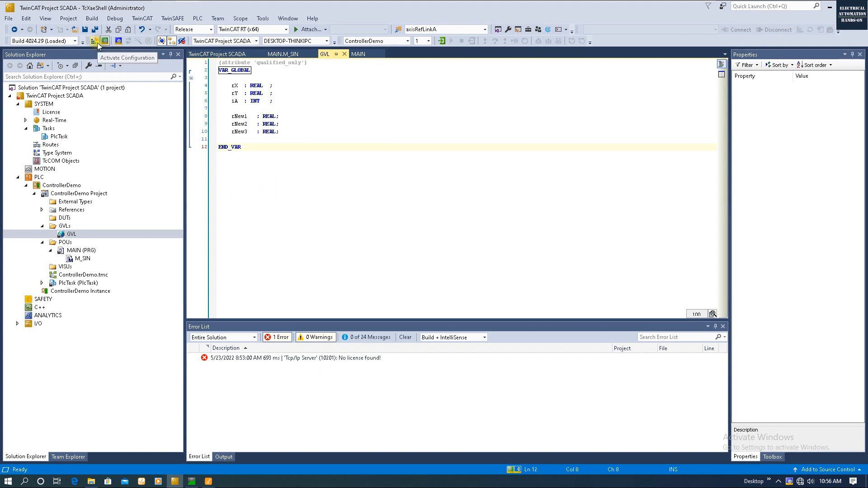
- Build the solution and activate the configuration, restarting TwinCAT in Run Mode
{"action": "left_click", "coordinate": [92, 18]}
{"action": "left_click", "coordinate": [114, 29]}
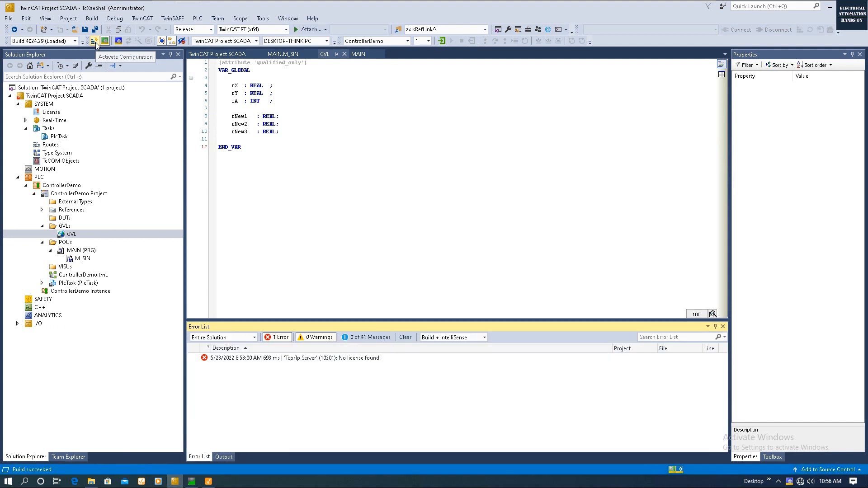
{"action": "left_click", "coordinate": [95, 41]}
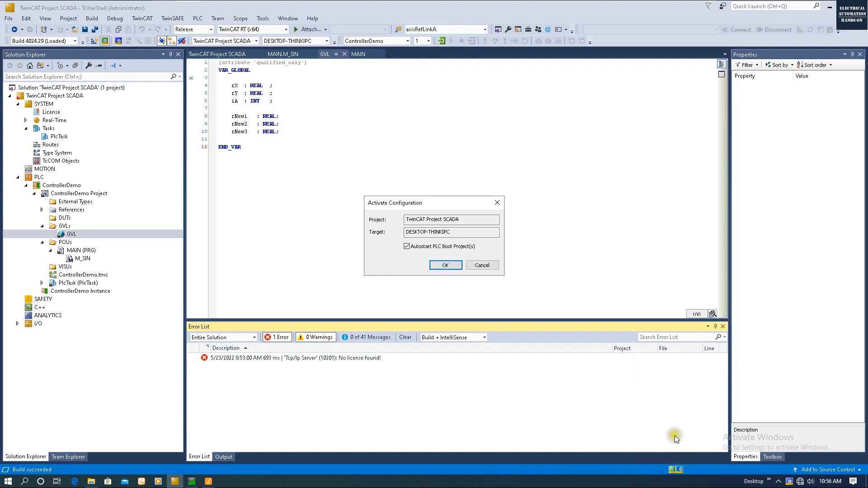
{"action": "left_click", "coordinate": [446, 265]}
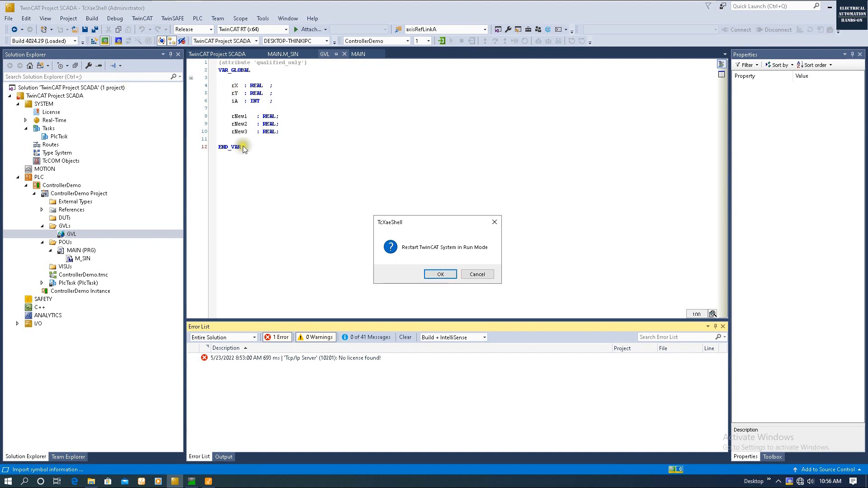
{"action": "left_click", "coordinate": [438, 274]}
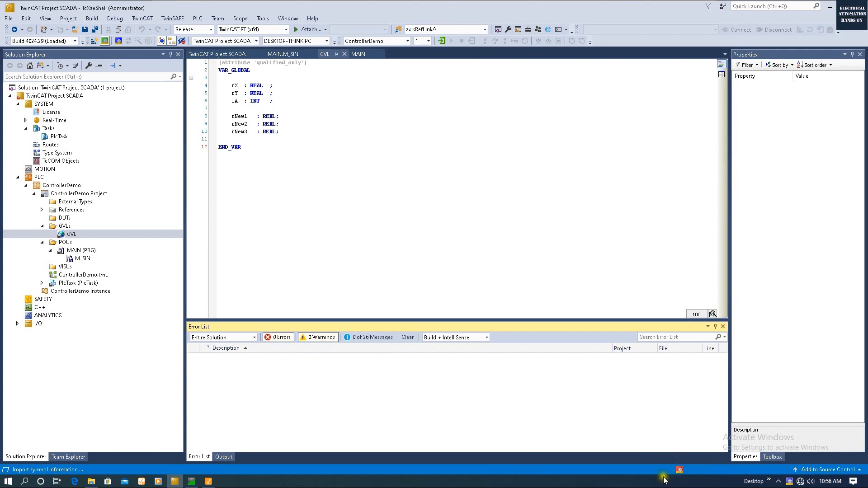
- Open M_SIN and log in to the running PLC to watch its live values, then return to Ignition Designer
{"action": "left_click", "coordinate": [324, 251]}
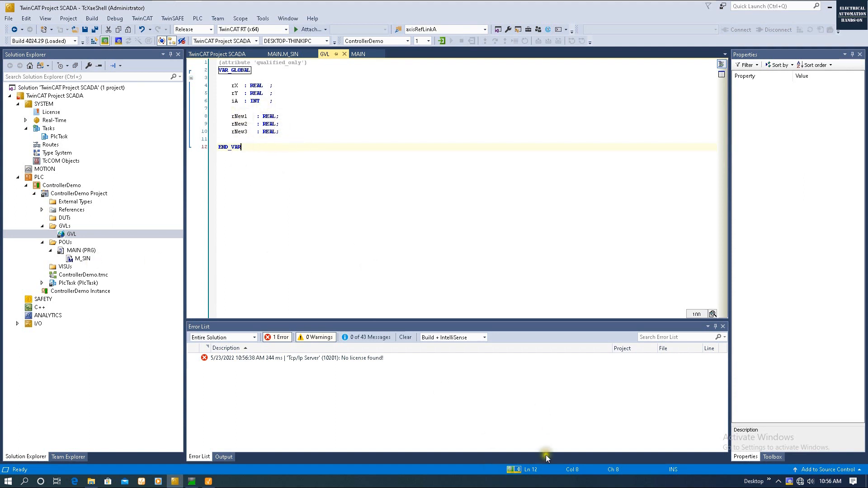
{"action": "right_click", "coordinate": [435, 481]}
{"action": "left_click", "coordinate": [321, 262]}
{"action": "left_click", "coordinate": [87, 258]}
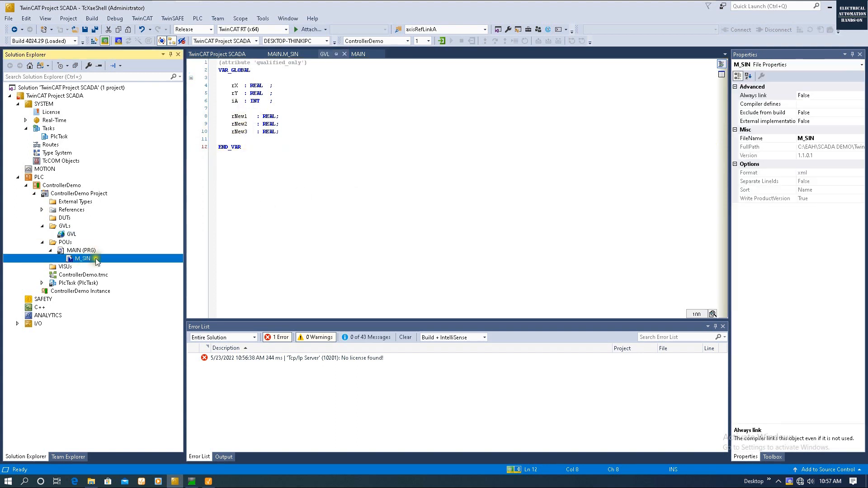
{"action": "double_click", "coordinate": [90, 258]}
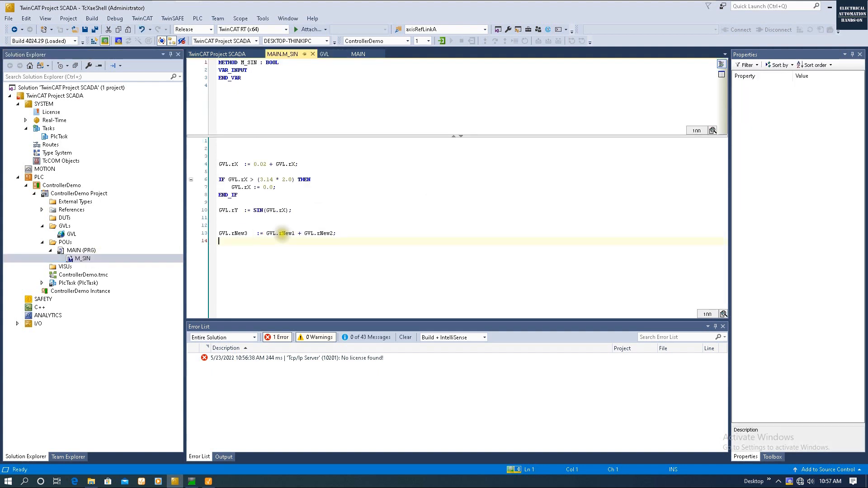
{"action": "left_click", "coordinate": [445, 41]}
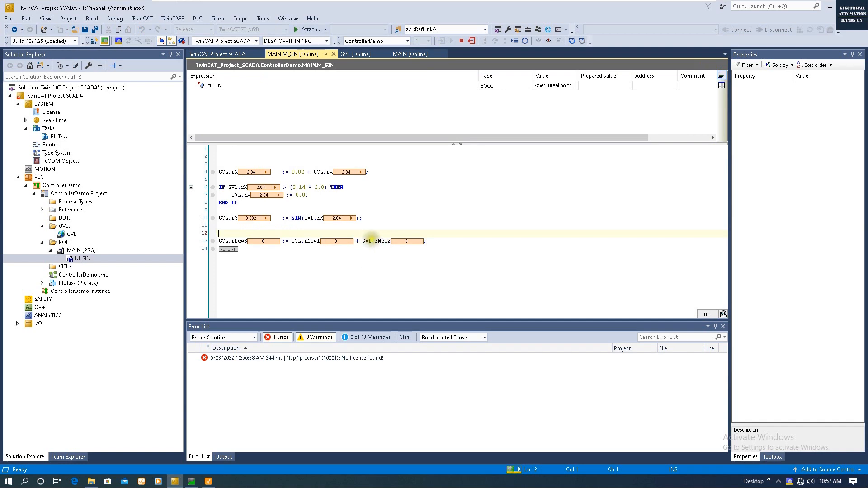
{"action": "left_click", "coordinate": [483, 241]}
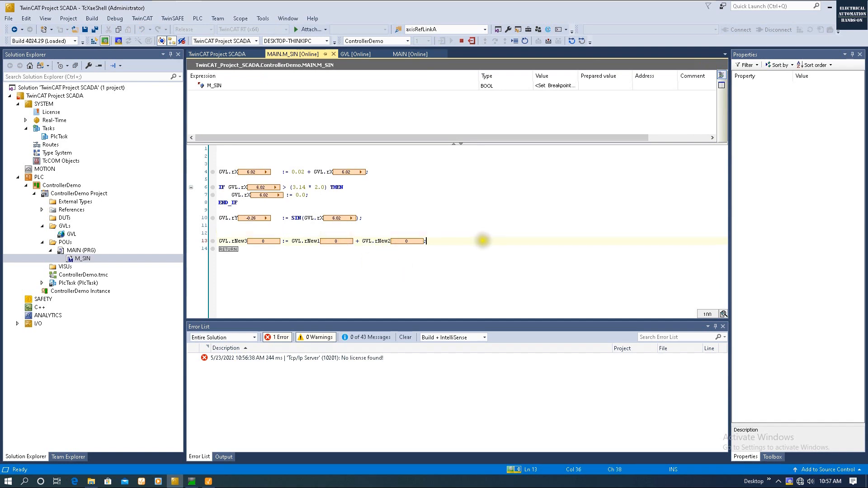
{"action": "left_click", "coordinate": [209, 481]}
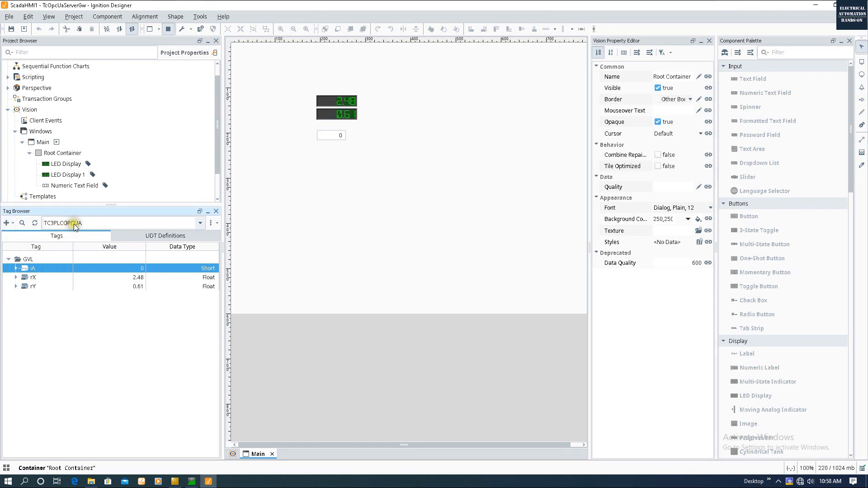
- Browse the connected TwinCAT OPC UA server down to PLC1's GVL folder
{"action": "left_click", "coordinate": [6, 223]}
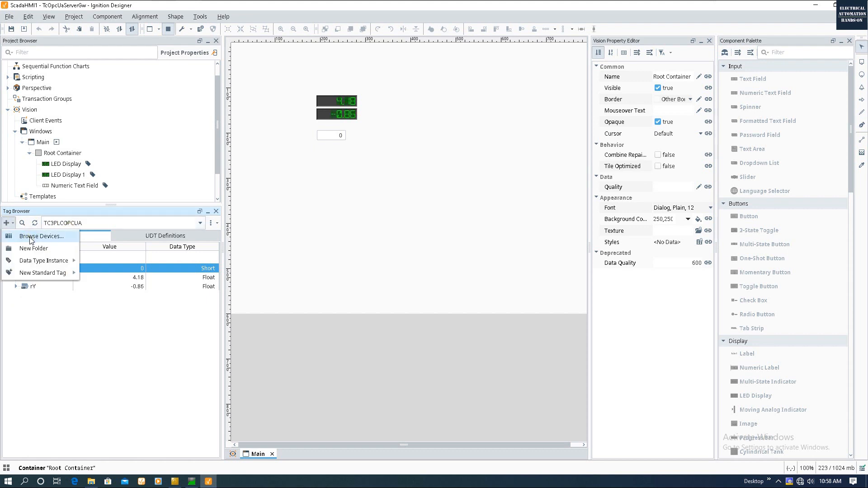
{"action": "left_click", "coordinate": [31, 237]}
{"action": "left_click", "coordinate": [222, 175]}
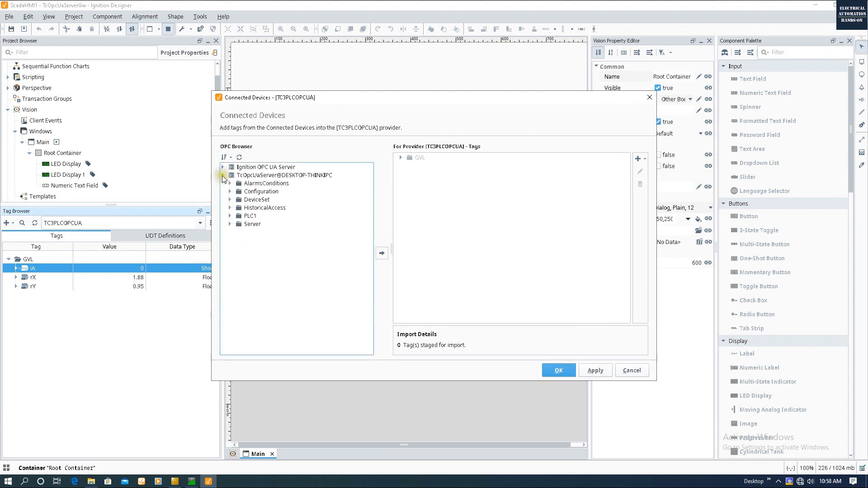
{"action": "left_click", "coordinate": [300, 176]}
{"action": "left_click", "coordinate": [232, 216]}
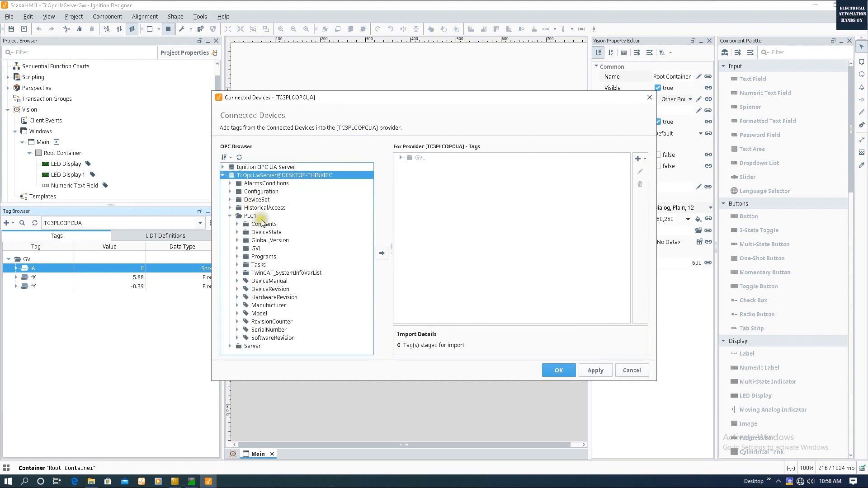
{"action": "left_click", "coordinate": [251, 218]}
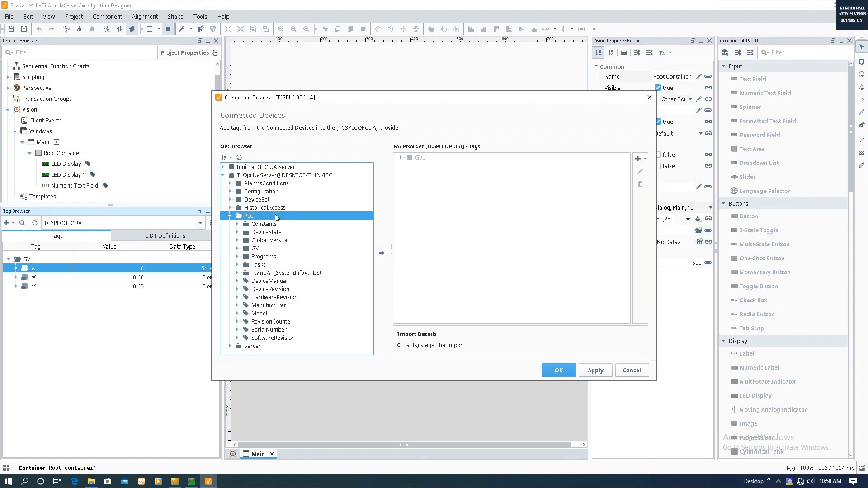
{"action": "left_click", "coordinate": [249, 250]}
{"action": "left_click", "coordinate": [237, 249]}
{"action": "scroll", "coordinate": [277, 267], "scroll_direction": "down", "scroll_amount": 1}
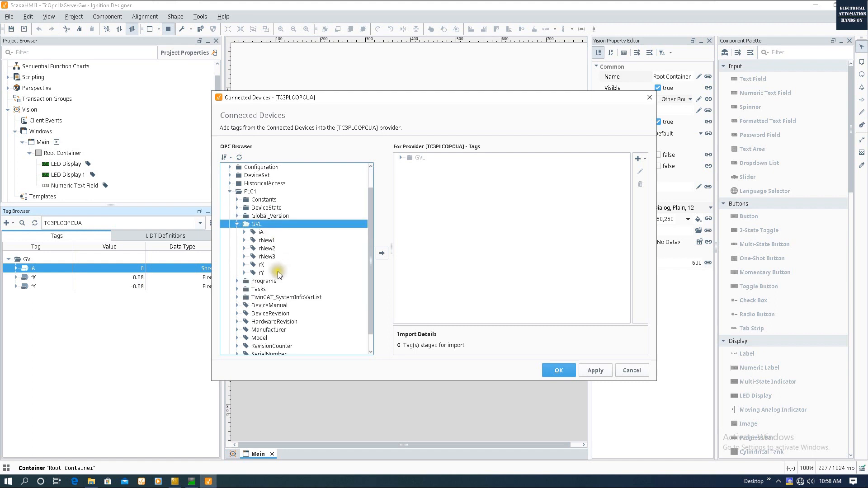
- Import rNew1, rNew2 and rNew3 into the TC3PLCOPCUA provider's GVL folder
{"action": "left_click", "coordinate": [268, 240]}
{"action": "left_click", "coordinate": [274, 256], "text": "shift"}
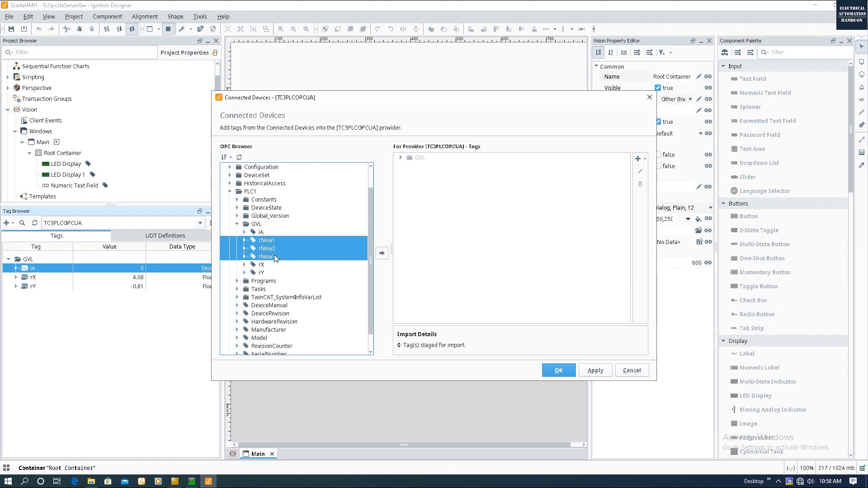
{"action": "left_click_drag", "start_coordinate": [305, 256], "coordinate": [420, 158]}
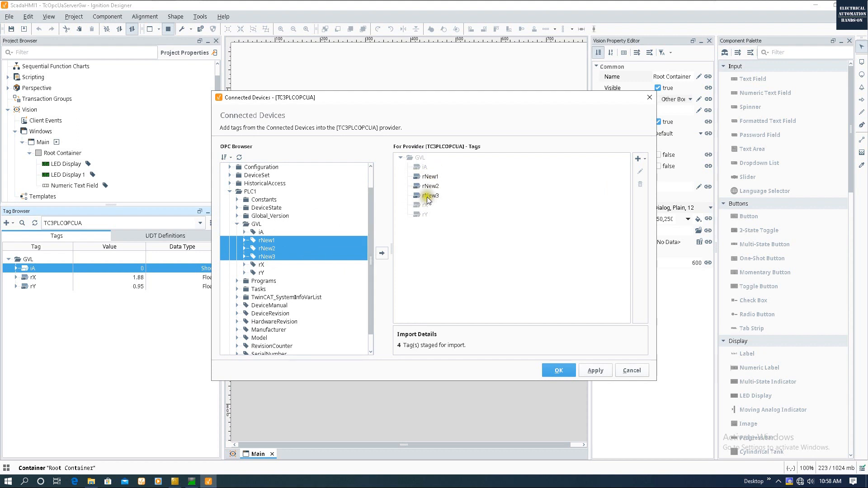
{"action": "left_click", "coordinate": [561, 369]}
{"action": "left_click", "coordinate": [46, 273]}
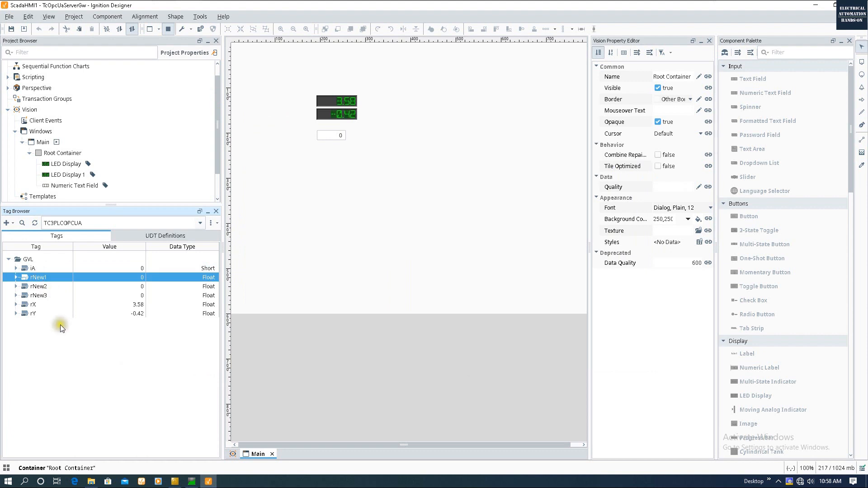
- Return to design mode and add numeric entry fields bound to rNew1 and rNew2
{"action": "left_click", "coordinate": [170, 28]}
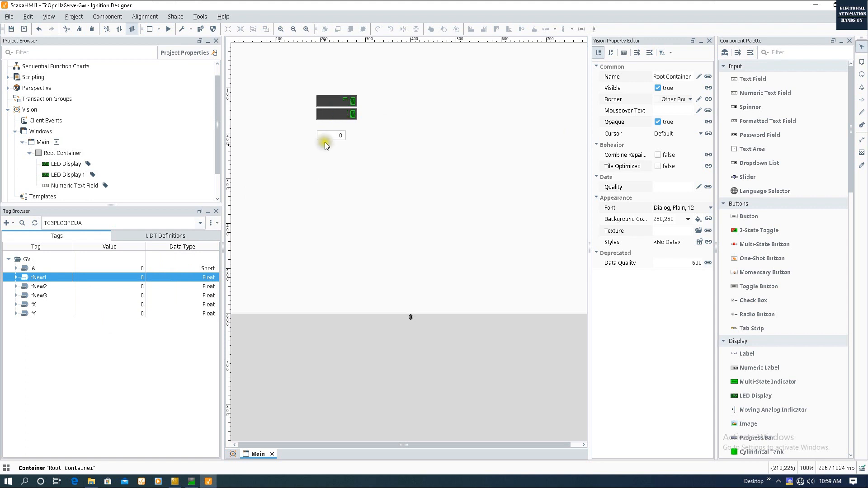
{"action": "left_click", "coordinate": [338, 102]}
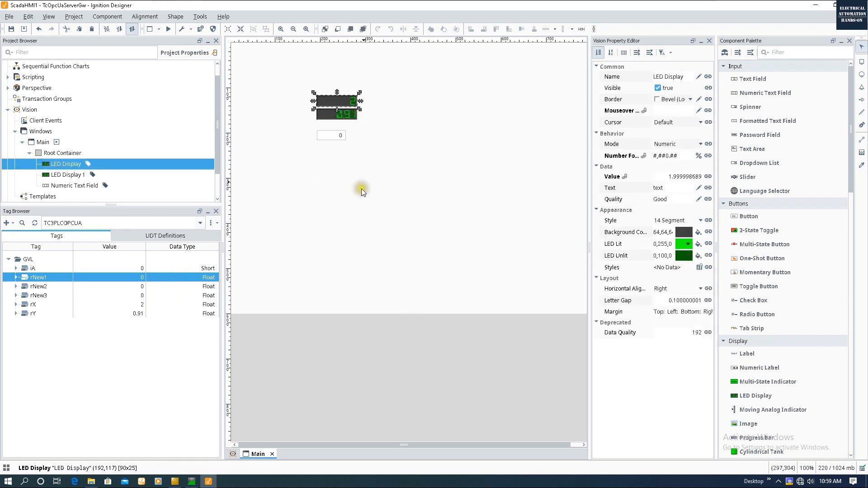
{"action": "left_click", "coordinate": [360, 226]}
{"action": "left_click_drag", "start_coordinate": [37, 278], "coordinate": [433, 96]}
{"action": "mouse_move", "coordinate": [466, 117]}
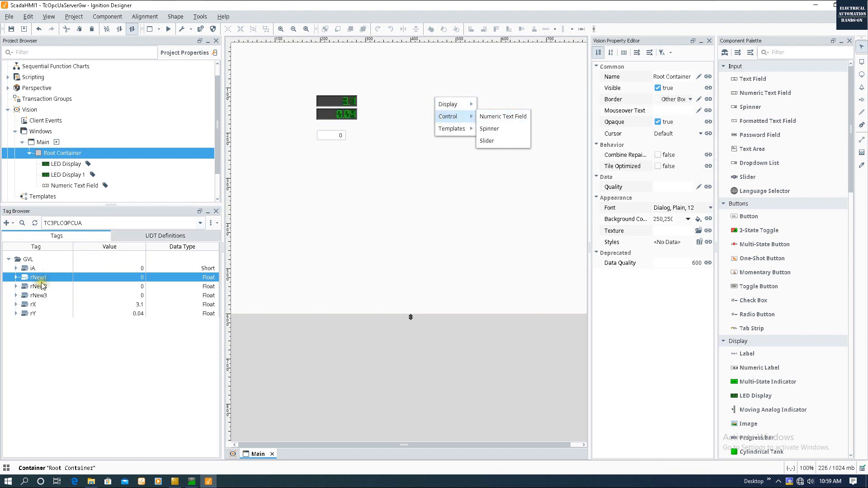
{"action": "left_click", "coordinate": [499, 117]}
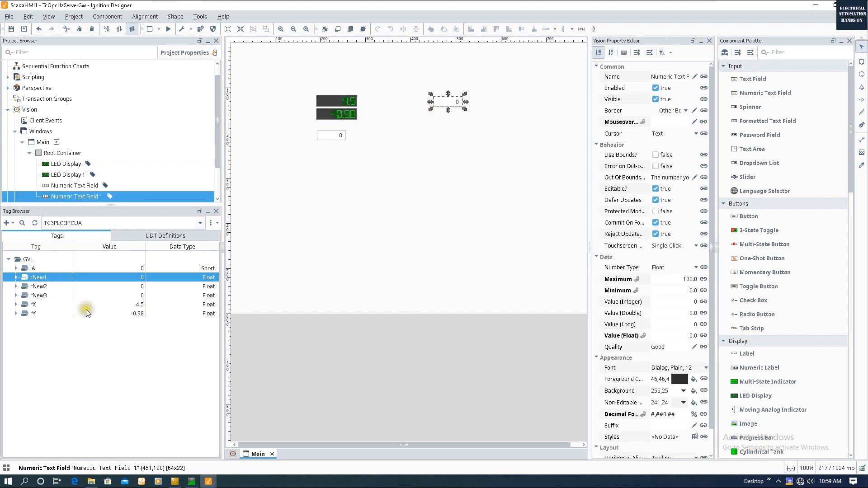
{"action": "left_click_drag", "start_coordinate": [39, 286], "coordinate": [449, 120]}
{"action": "mouse_move", "coordinate": [447, 136]}
{"action": "left_click", "coordinate": [497, 136]}
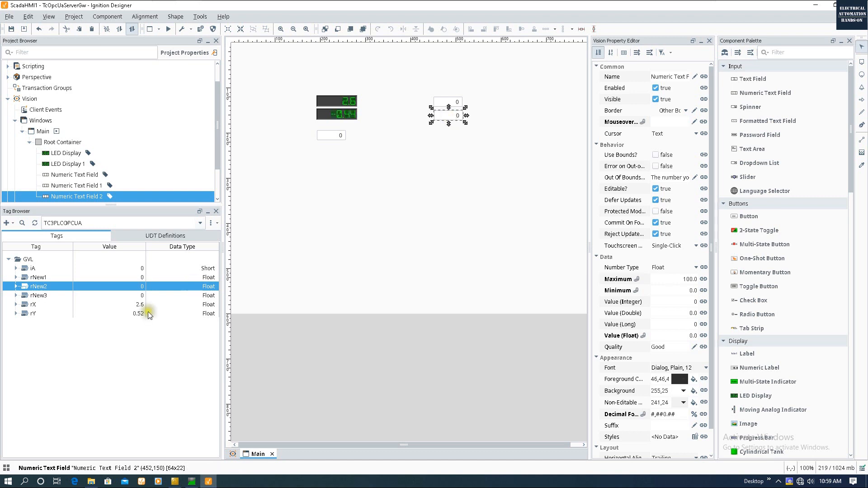
- Add a progress bar and an LED display bound to rNew3, then select the four new components
{"action": "left_click", "coordinate": [53, 297]}
{"action": "left_click_drag", "start_coordinate": [35, 297], "coordinate": [436, 138]}
{"action": "mouse_move", "coordinate": [448, 144]}
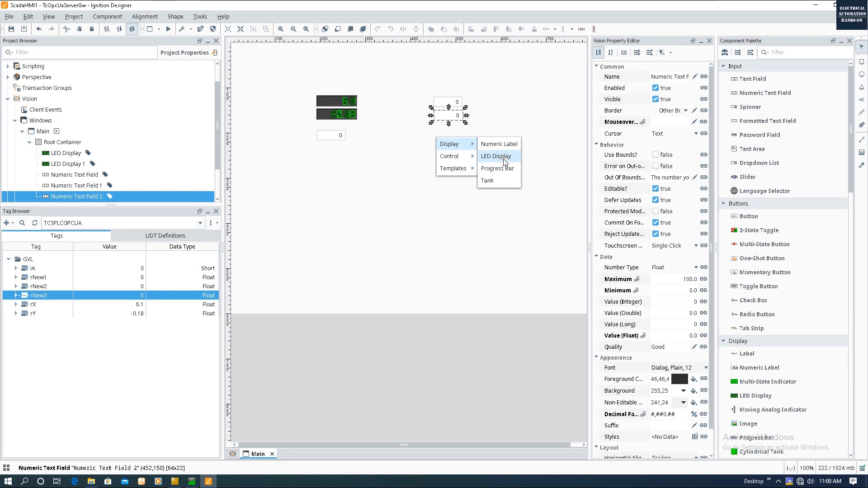
{"action": "left_click", "coordinate": [503, 171]}
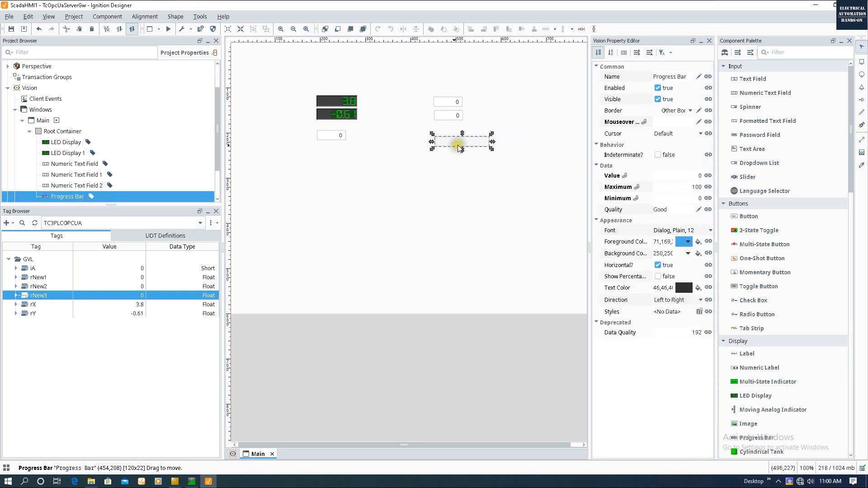
{"action": "left_click", "coordinate": [450, 188]}
{"action": "left_click_drag", "start_coordinate": [438, 144], "coordinate": [435, 143]}
{"action": "mouse_move", "coordinate": [448, 151]}
{"action": "left_click", "coordinate": [500, 164]}
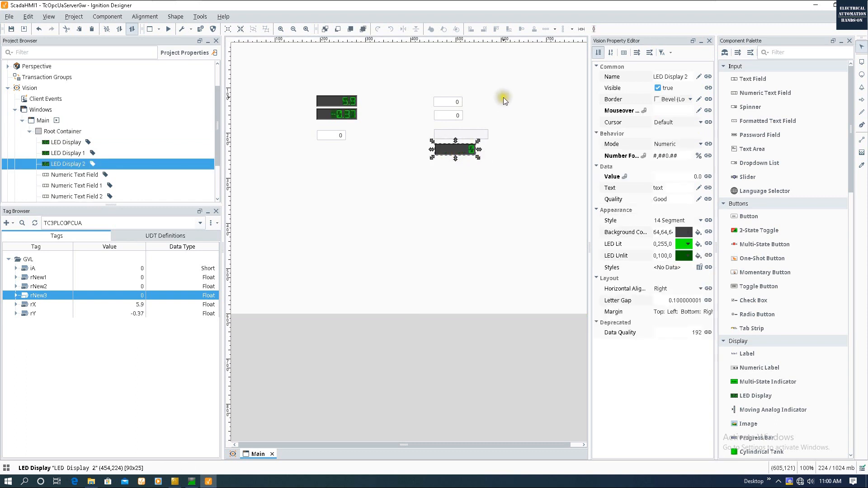
{"action": "left_click", "coordinate": [479, 118]}
{"action": "left_click_drag", "start_coordinate": [406, 78], "coordinate": [568, 201]}
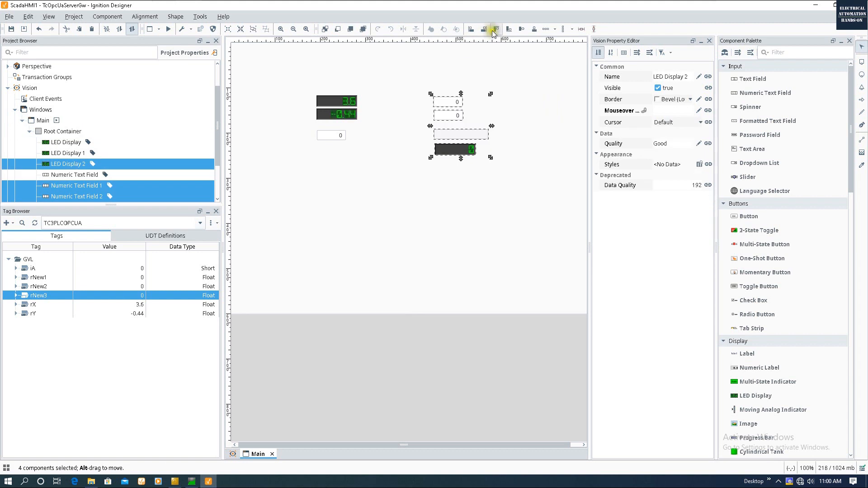
- Switch to preview mode and set rNew1 to 10 in the first numeric field
{"action": "left_click", "coordinate": [478, 189]}
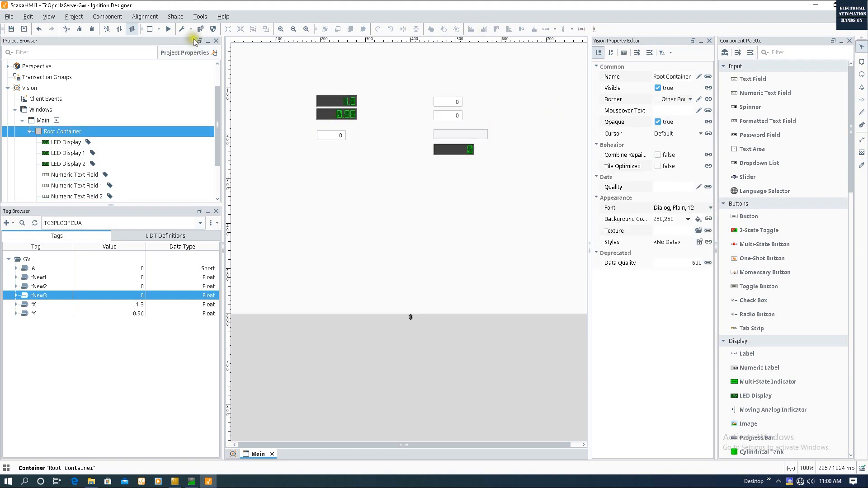
{"action": "left_click", "coordinate": [171, 29]}
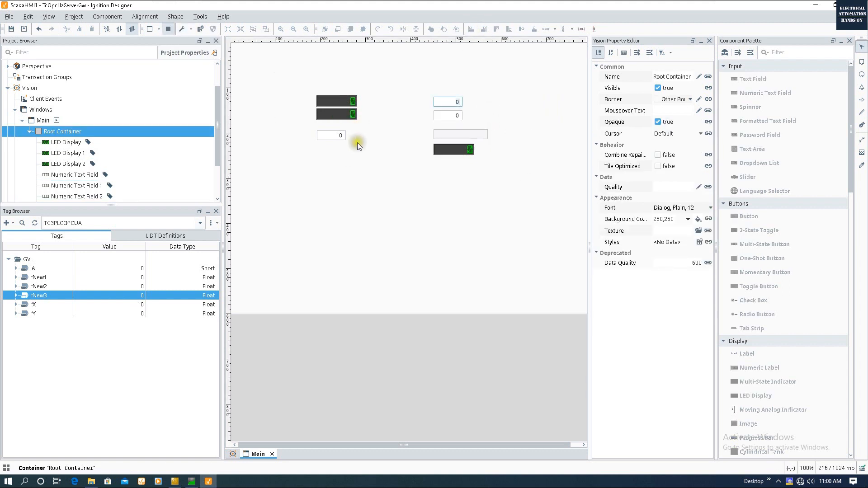
{"action": "left_click", "coordinate": [132, 30]}
{"action": "key", "text": "Return"}
{"action": "left_click", "coordinate": [111, 278]}
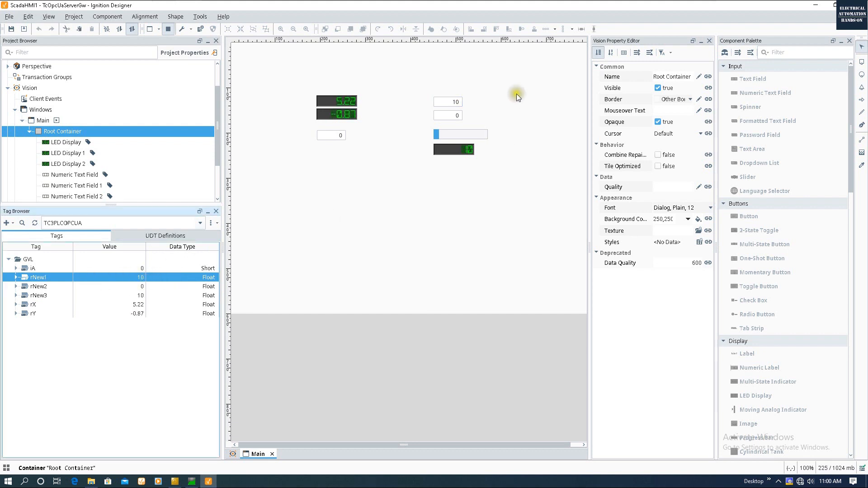
- Enter 56.5 for rNew2 and confirm rNew3 reads 66.5
{"action": "left_click", "coordinate": [452, 115]}
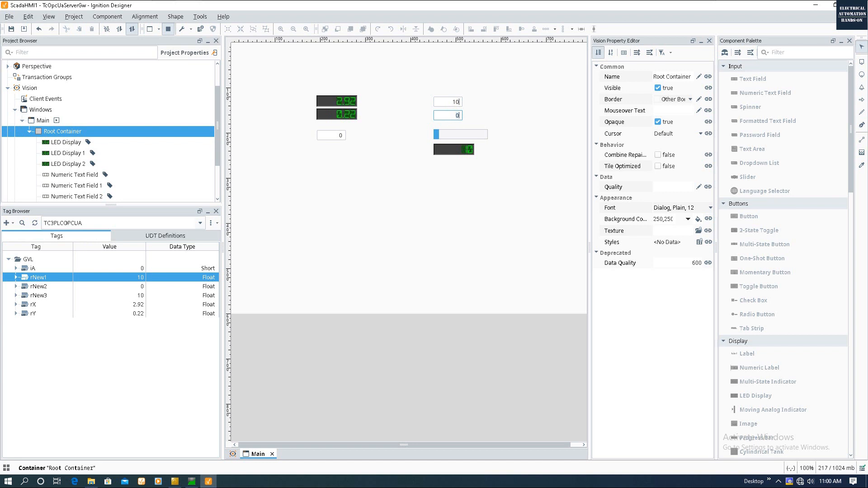
{"action": "type", "text": "56.5"}
{"action": "key", "text": "Return"}
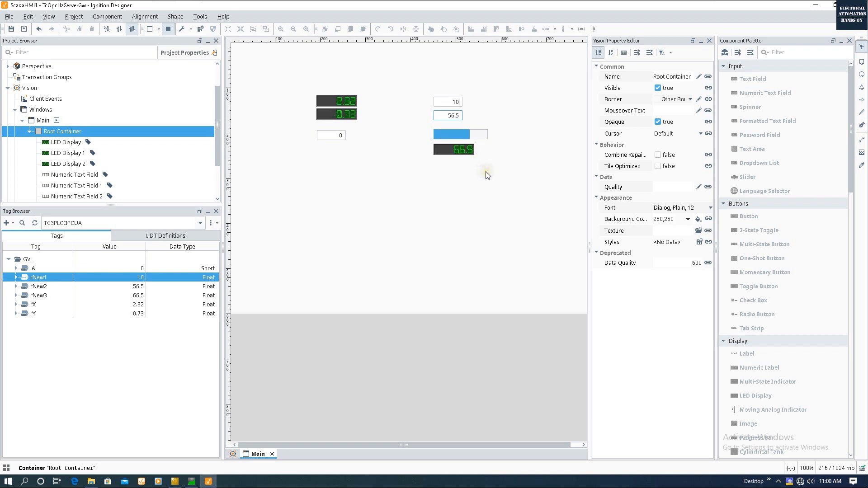
{"action": "left_click", "coordinate": [131, 296]}
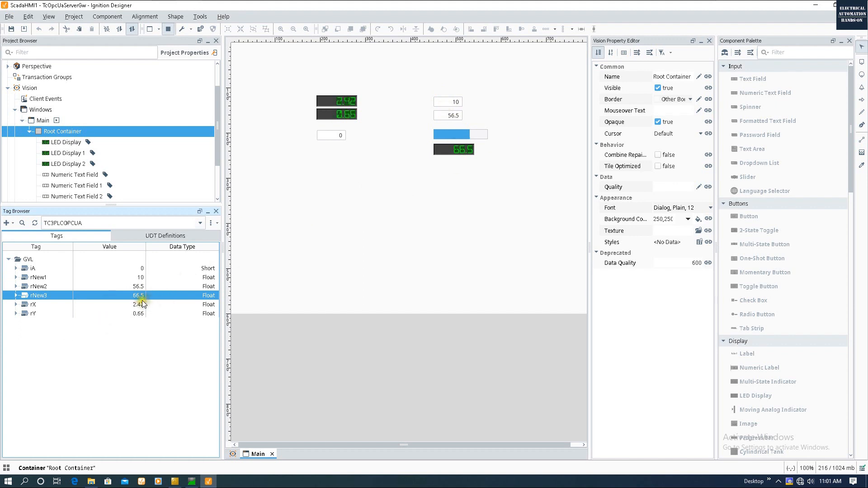
{"action": "left_click", "coordinate": [480, 135]}
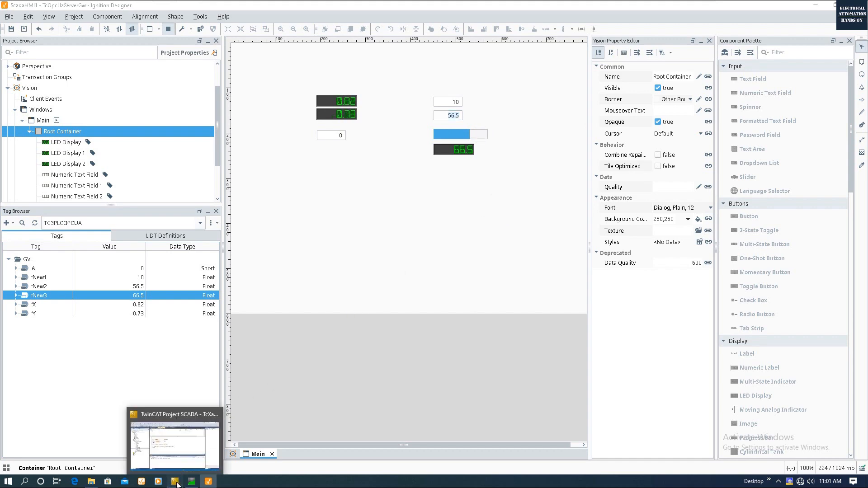
{"action": "left_click", "coordinate": [175, 481]}
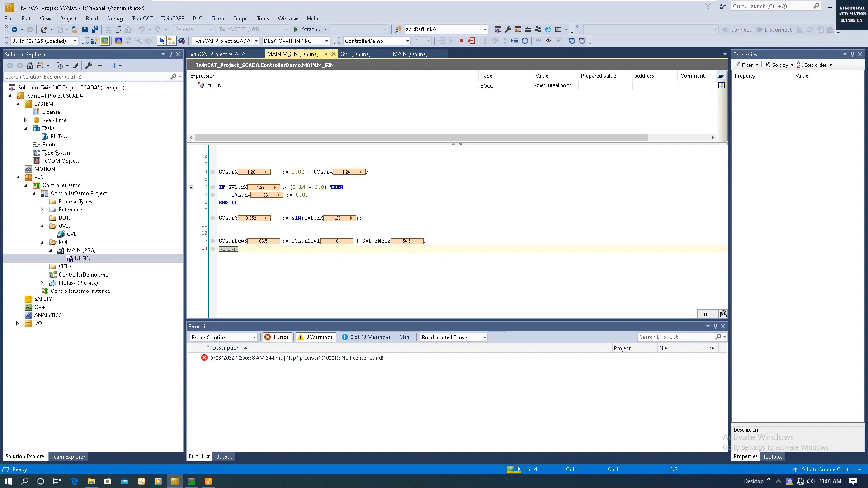
{"action": "left_click", "coordinate": [209, 481]}
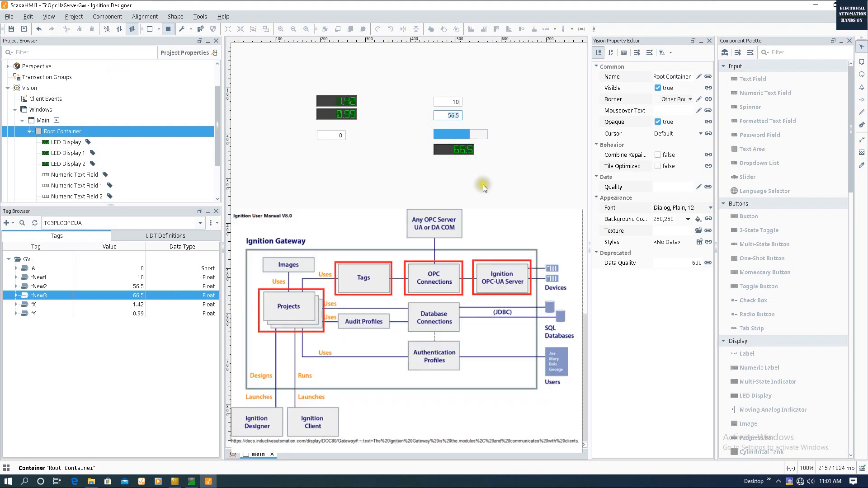
- Turn off Preview Mode and run Tools > Launch Project > Launch (windowed)
{"action": "left_click", "coordinate": [485, 186]}
{"action": "left_click", "coordinate": [168, 29]}
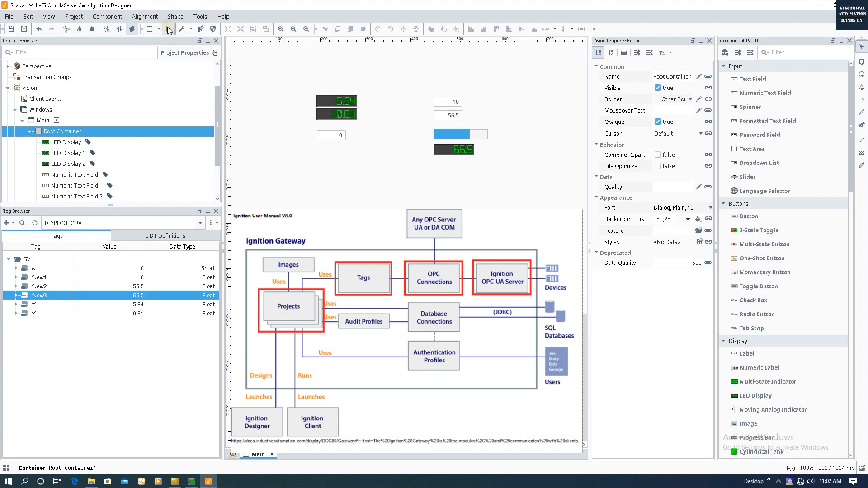
{"action": "left_click", "coordinate": [201, 17]}
{"action": "mouse_move", "coordinate": [221, 107]}
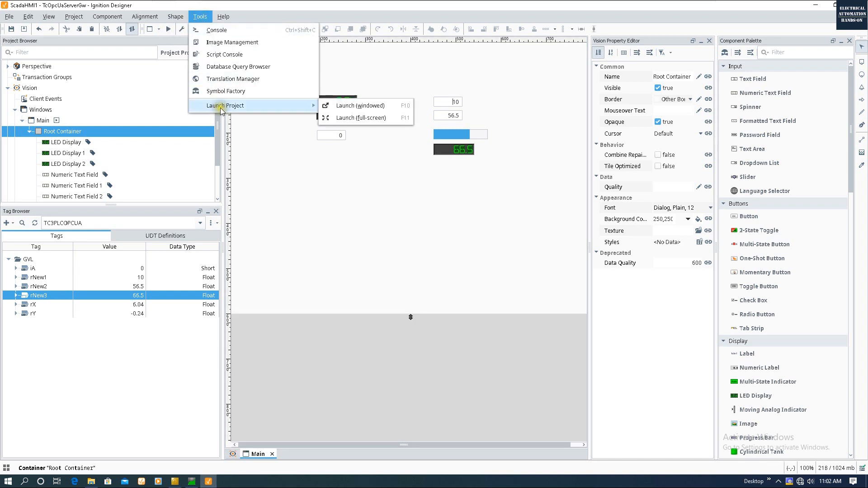
{"action": "left_click", "coordinate": [338, 106]}
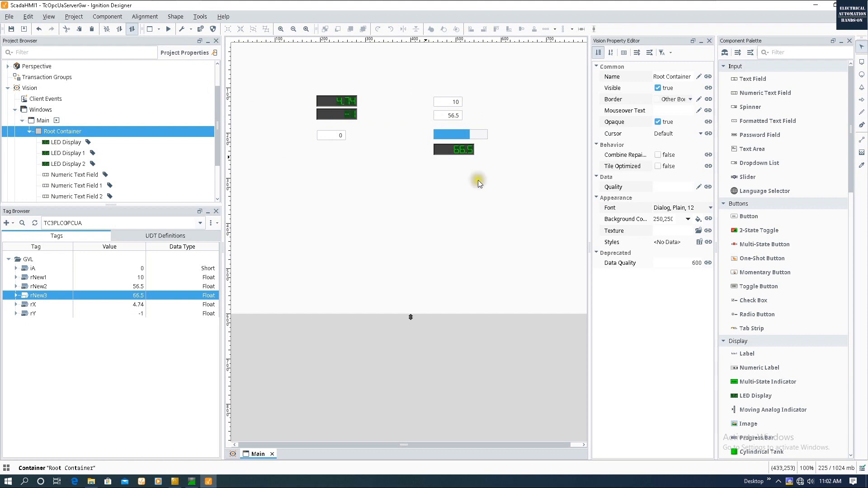